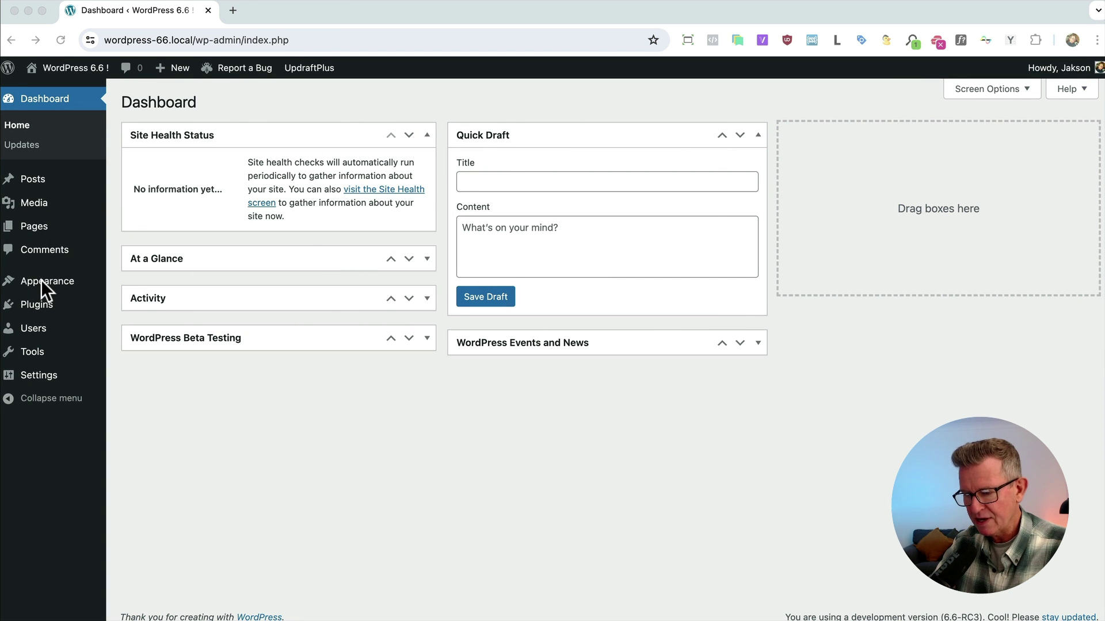
Step: Open the Site Editor, browse the site's patterns, then open the Patterns page for editing
mouse_move(56, 286)
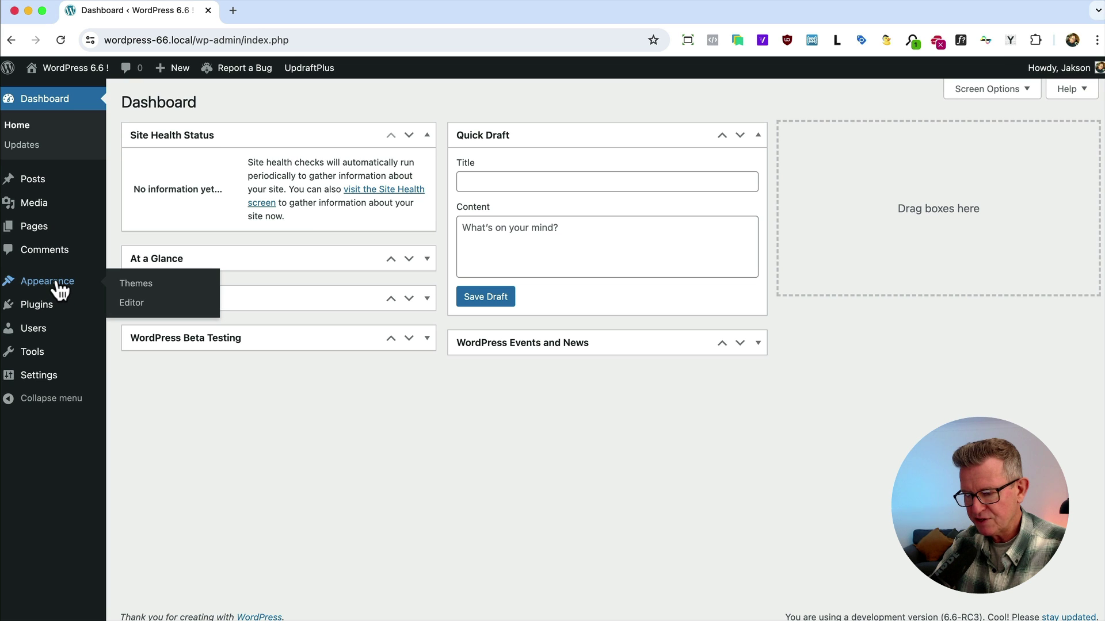
click(155, 303)
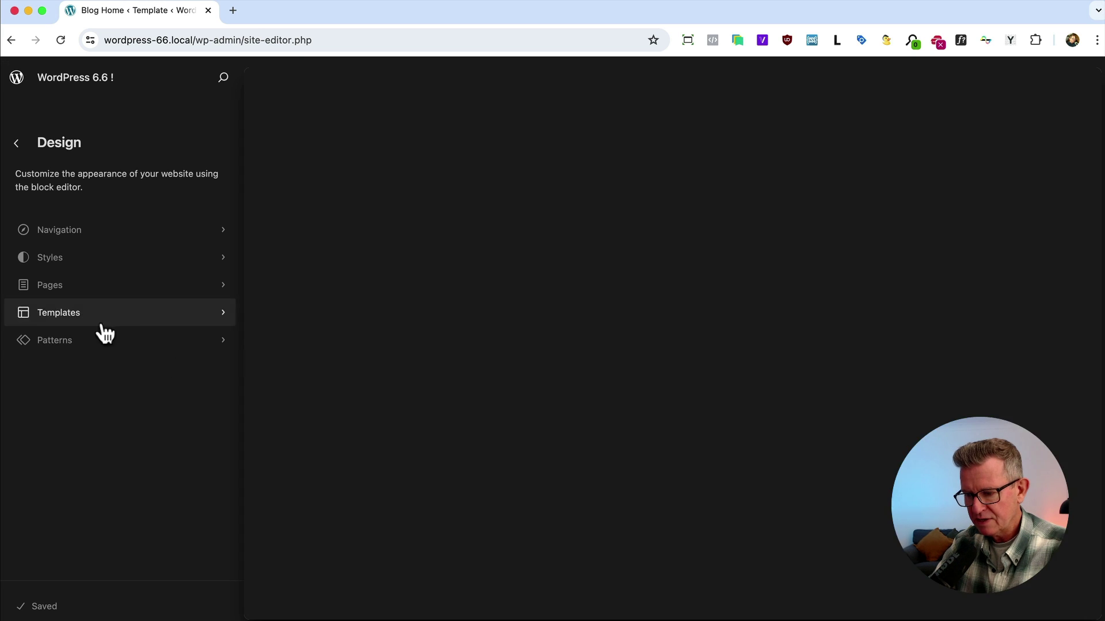
click(57, 342)
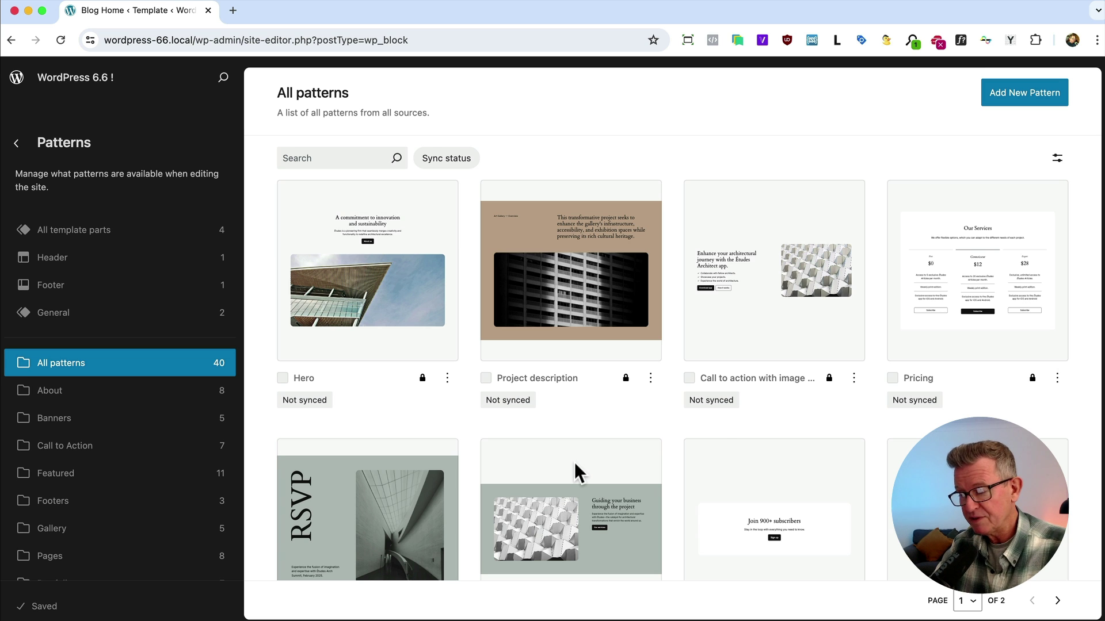
scroll(715, 415, down, 5)
scroll(716, 419, down, 6)
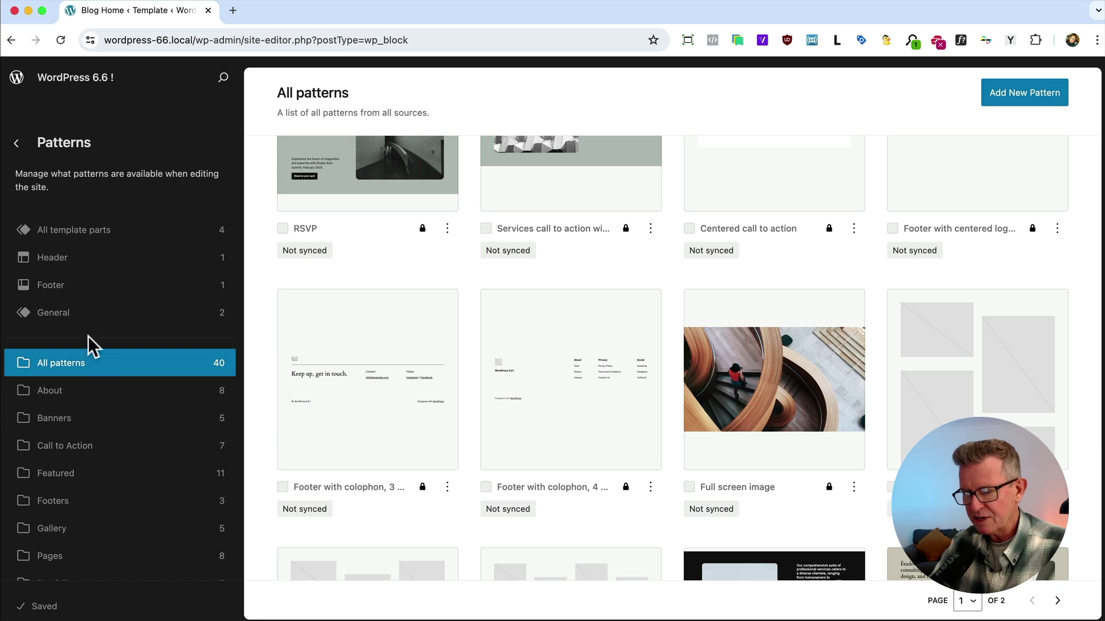
click(17, 142)
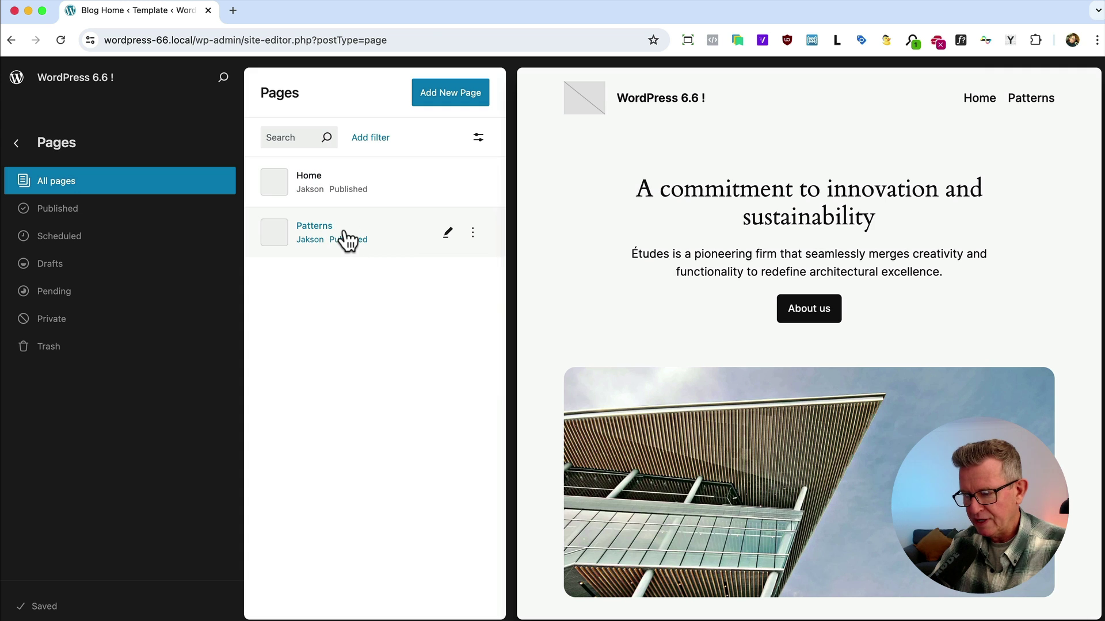
click(345, 240)
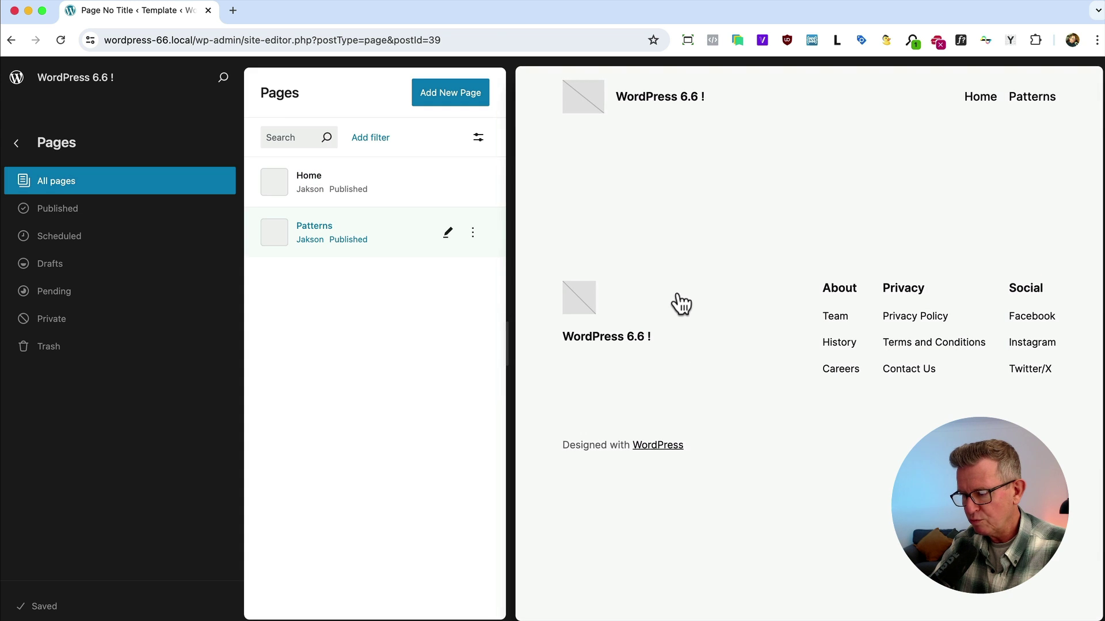
click(679, 303)
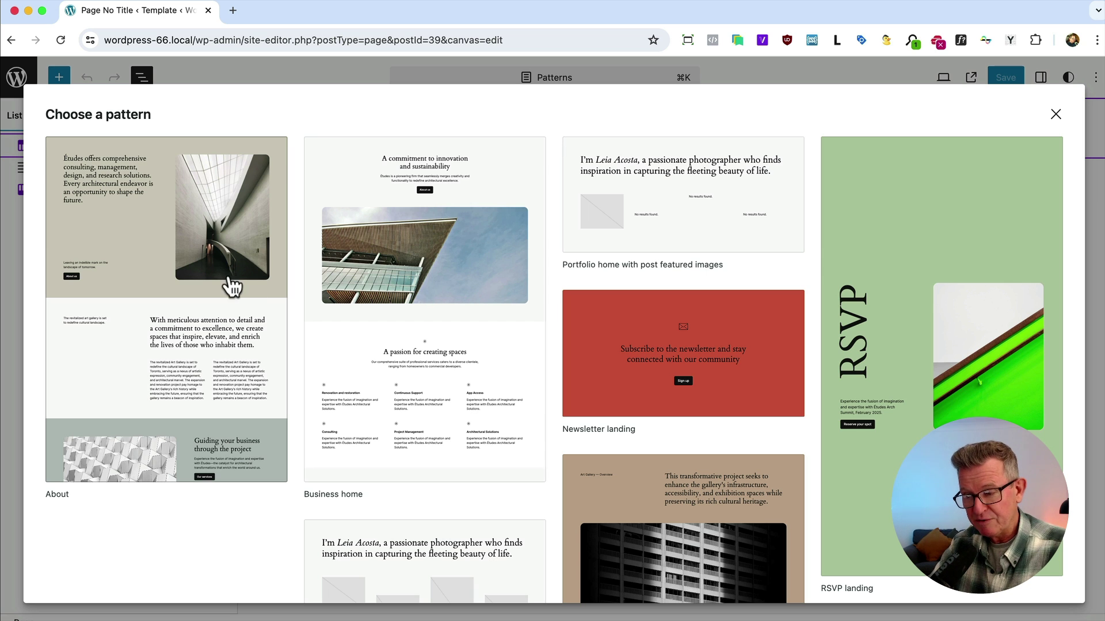
Step: Insert the About pattern and look through its Études hero, team and FAQ sections
click(195, 282)
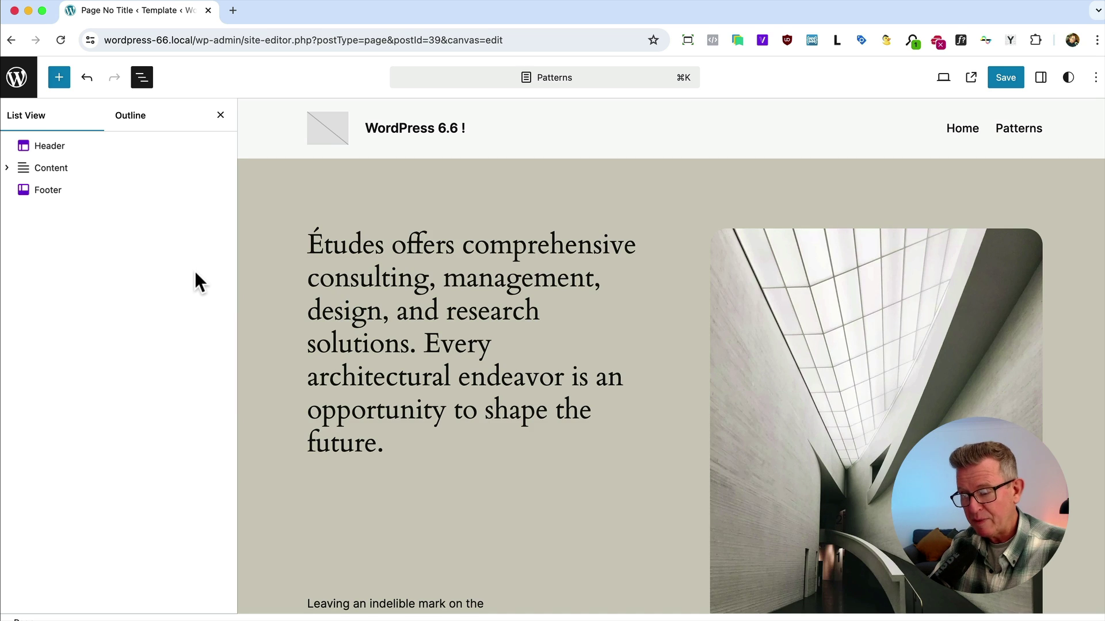
scroll(500, 225, down, 10)
scroll(500, 226, down, 15)
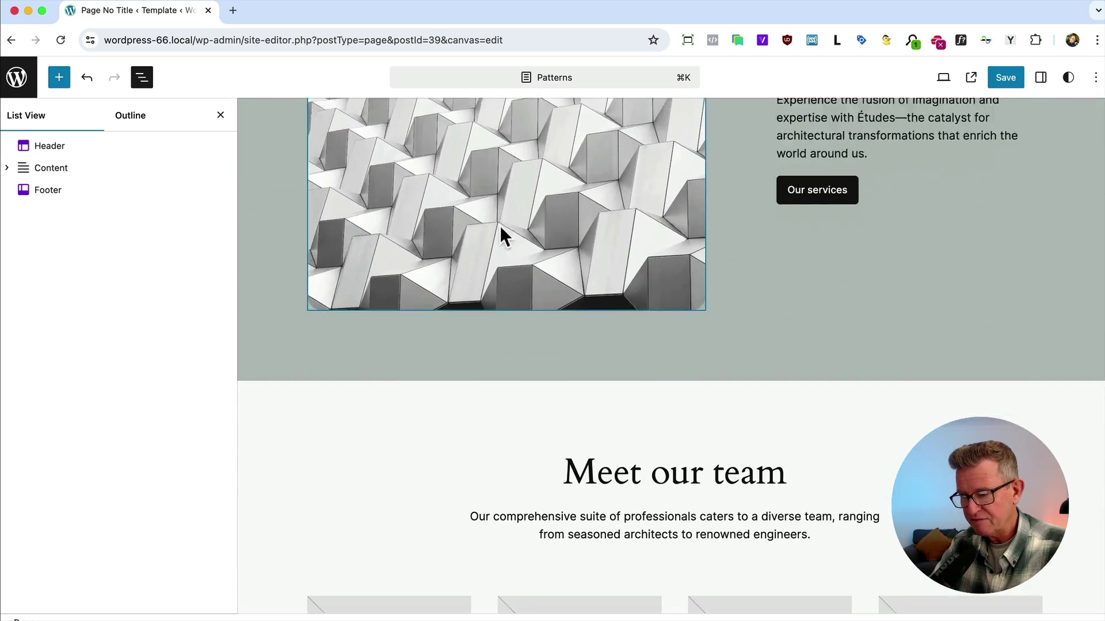
scroll(500, 226, up, 10)
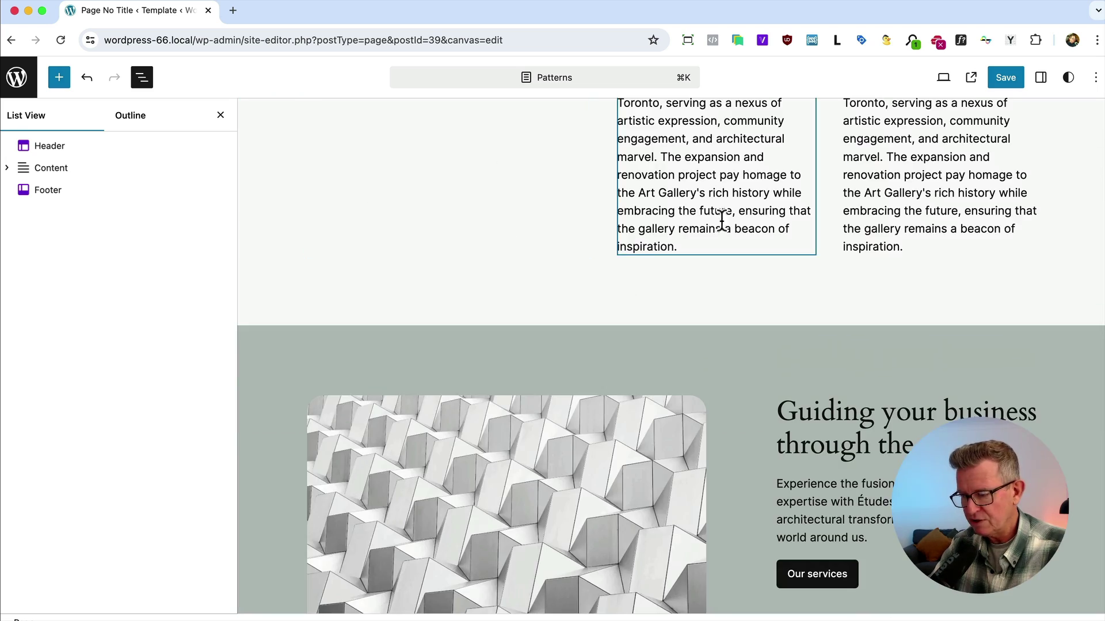
click(659, 213)
scroll(525, 310, up, 4)
scroll(524, 311, up, 5)
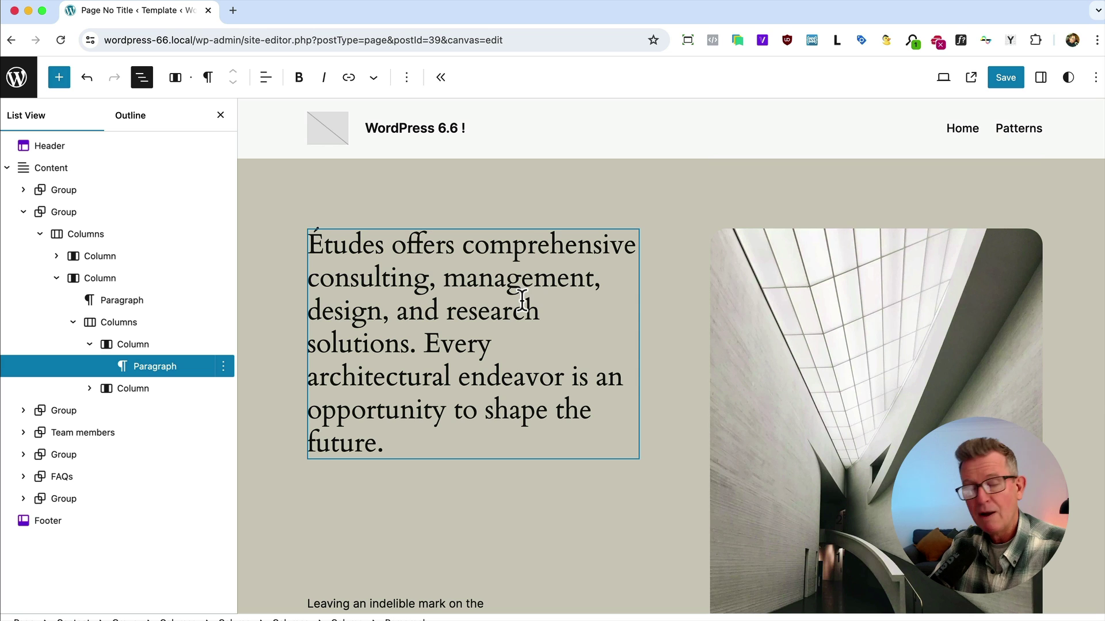
Step: Undo the About pattern and insert 'Centered call to action' ('Join 900+ subscribers' with Sign up button)
key(super+z)
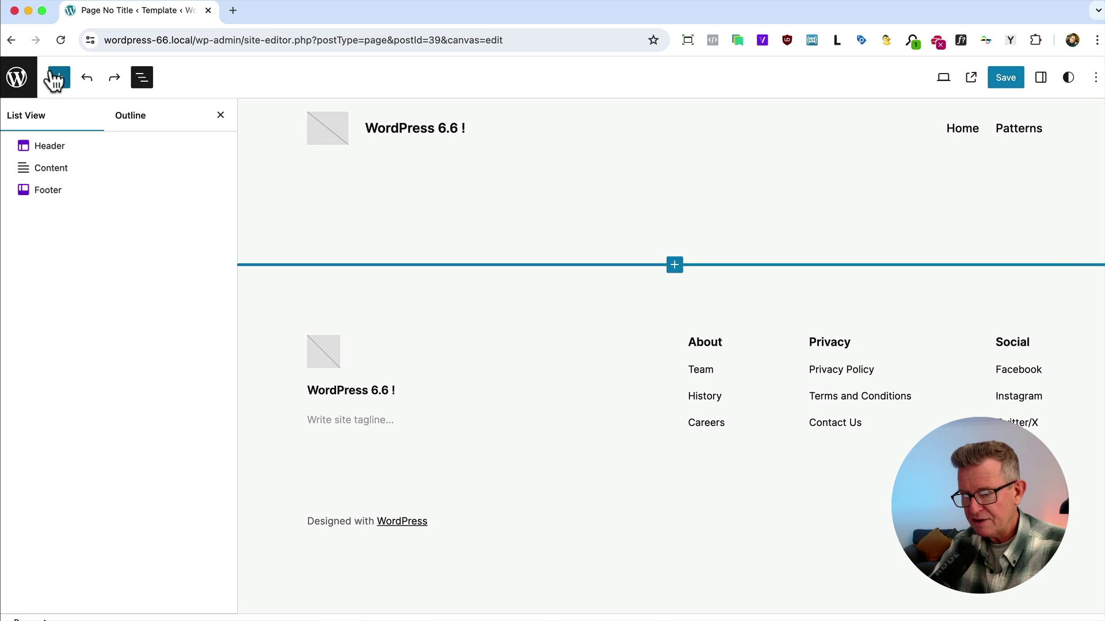
click(57, 78)
click(95, 118)
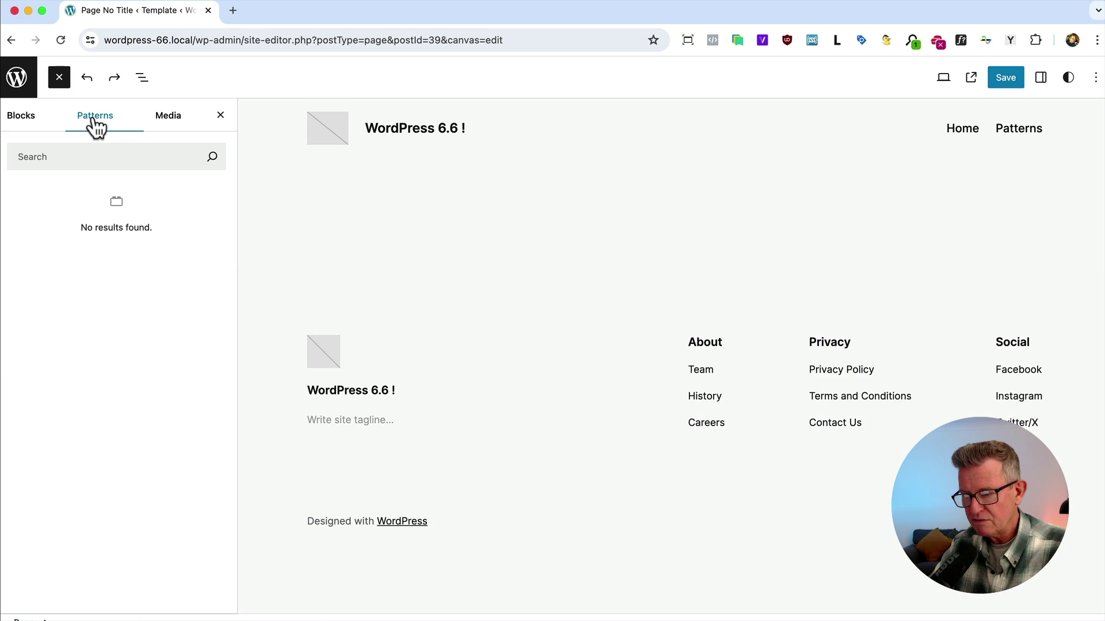
click(53, 281)
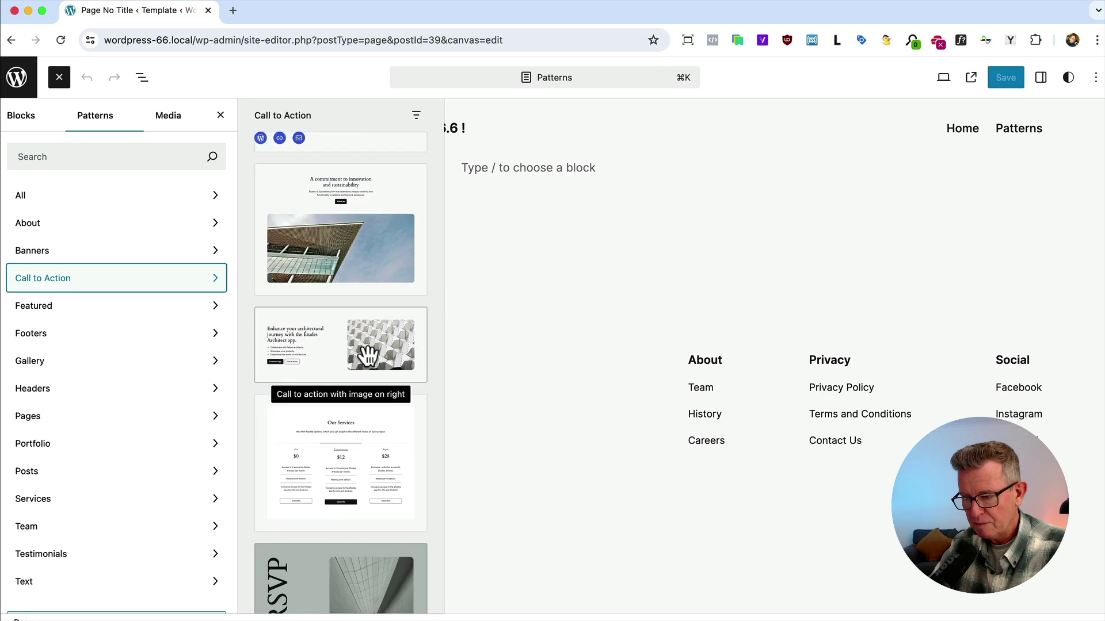
scroll(369, 356, down, 10)
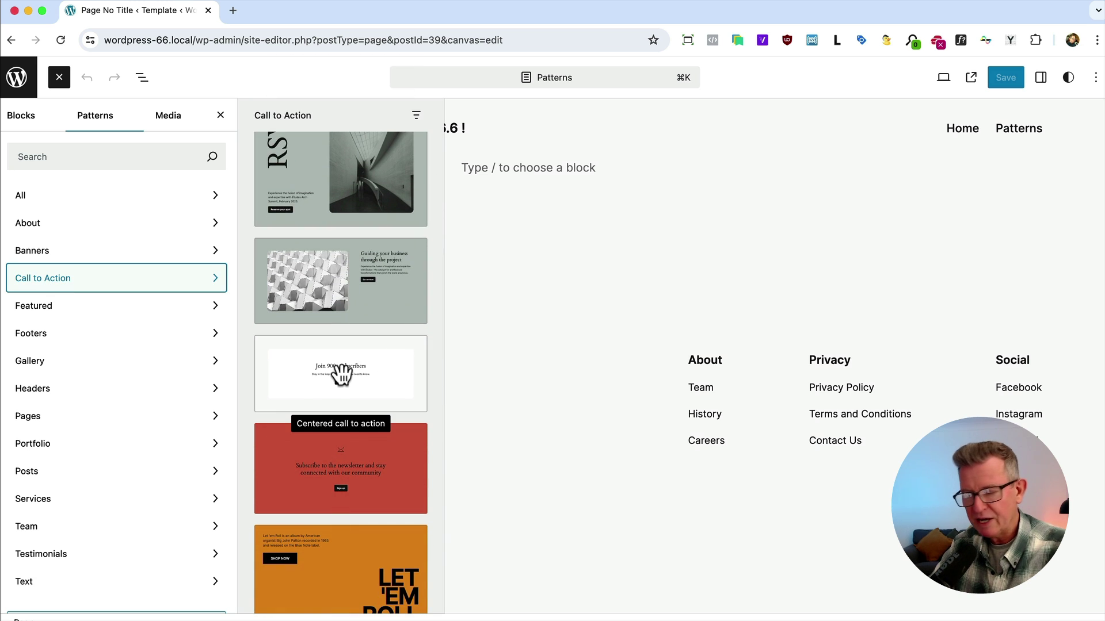
click(342, 374)
click(606, 204)
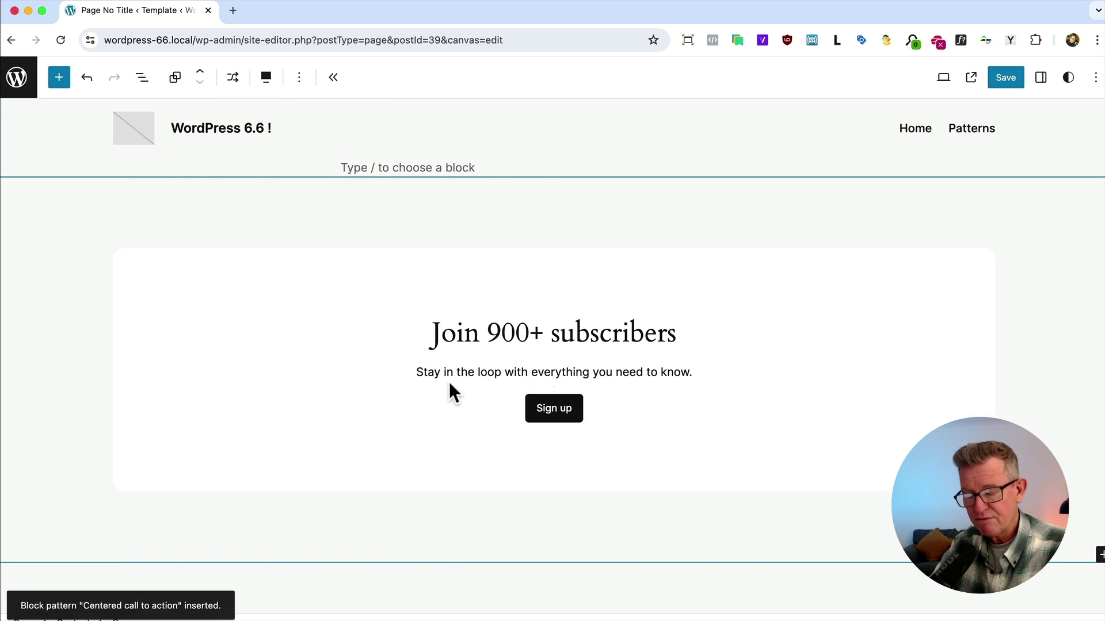
mouse_move(449, 385)
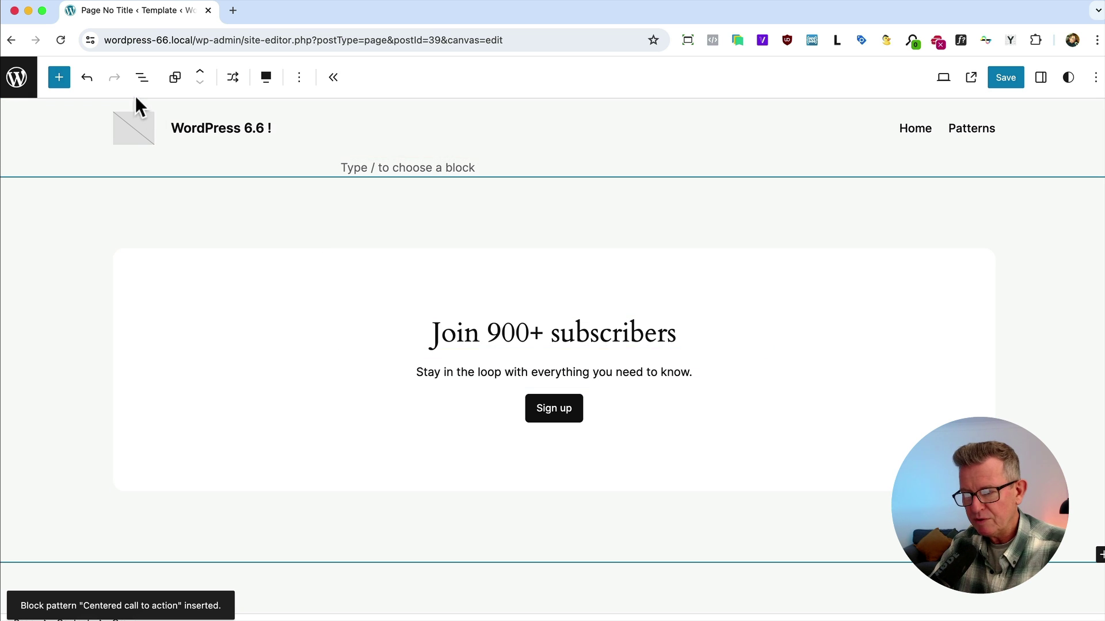
click(139, 77)
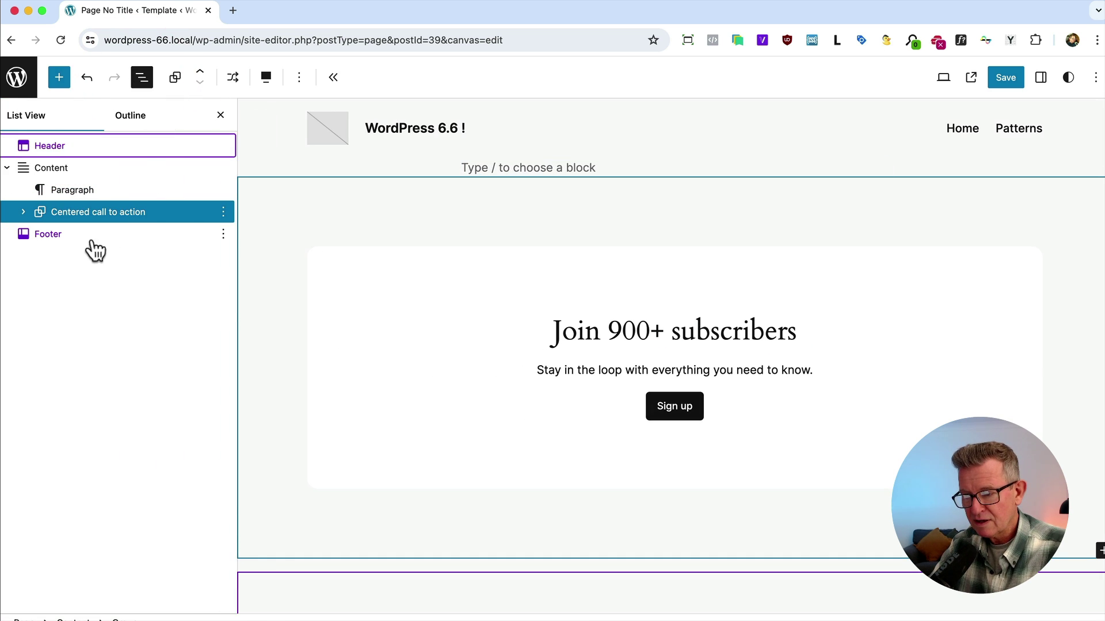
Step: Rename the call-to-action block to 'CTA Signup' in List View
right_click(95, 212)
click(115, 488)
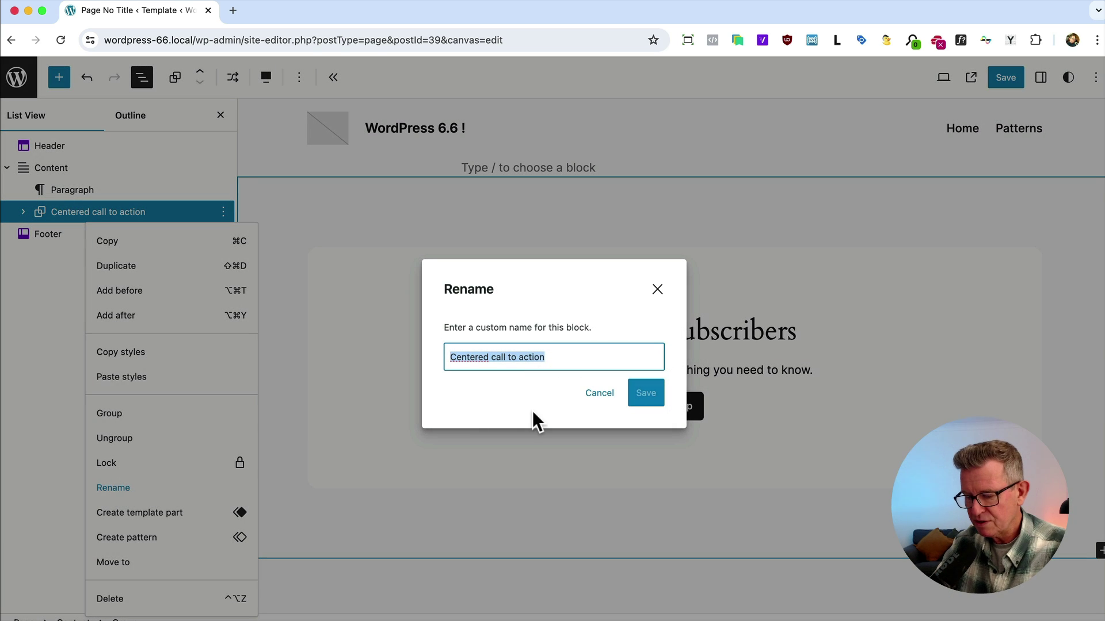
text(CTA Signup)
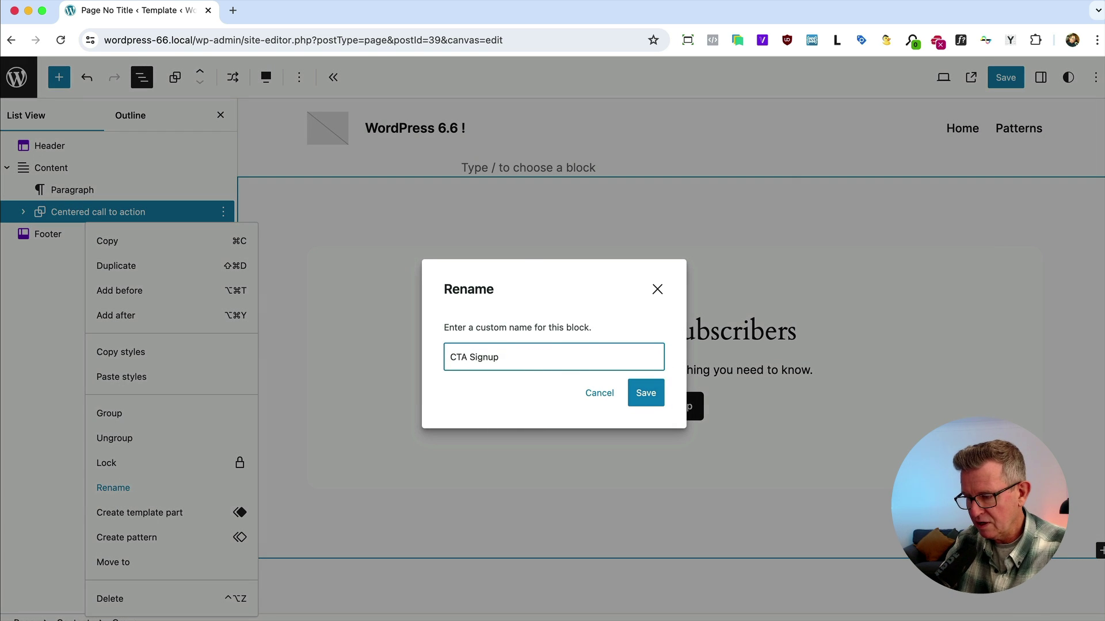
key(Return)
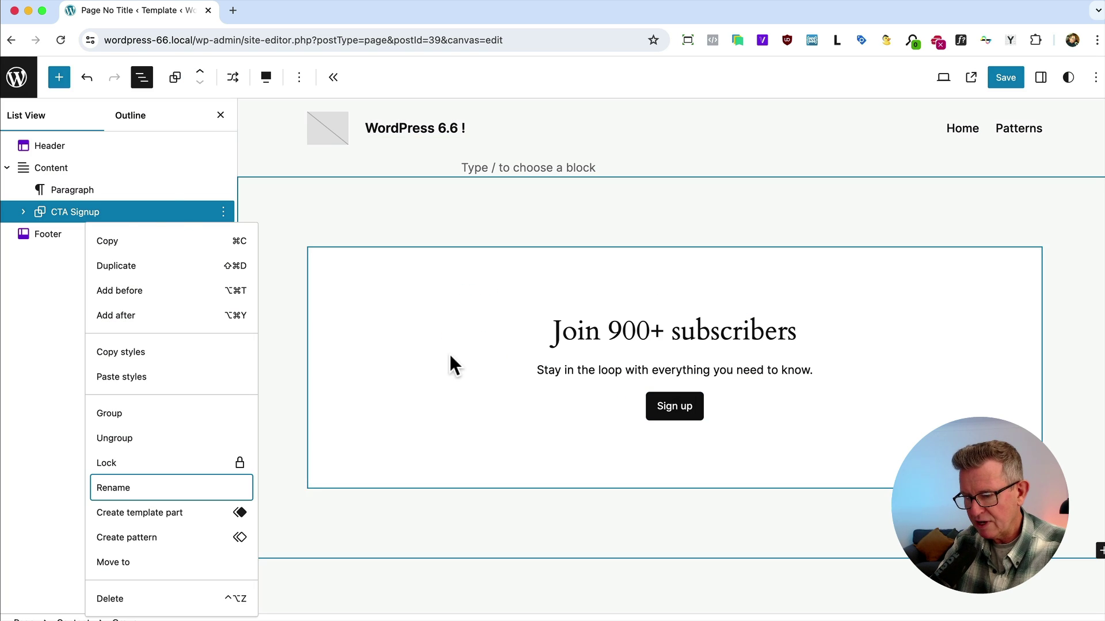
Step: Save the block as a synced pattern named 'CTA Signup' in the Demo category
click(118, 539)
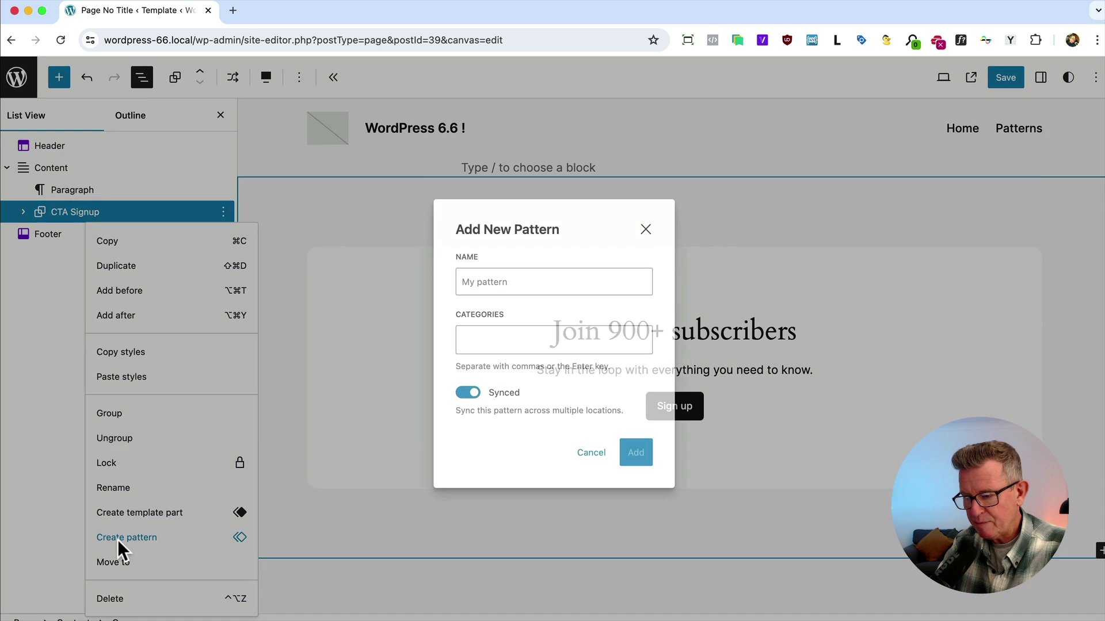
click(518, 285)
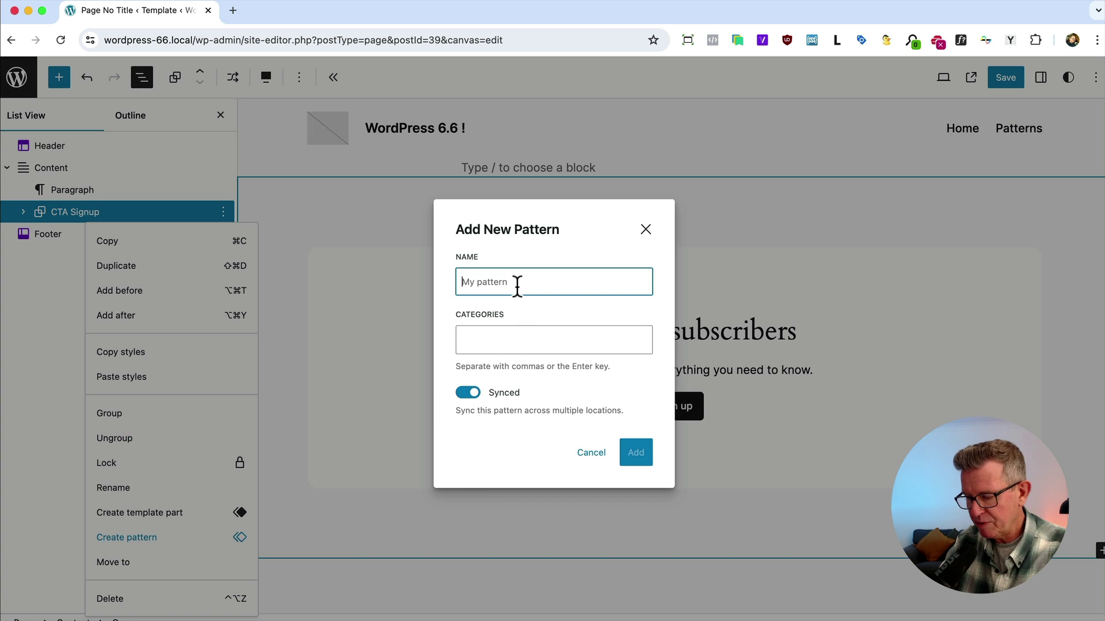
text(CTA Signu)
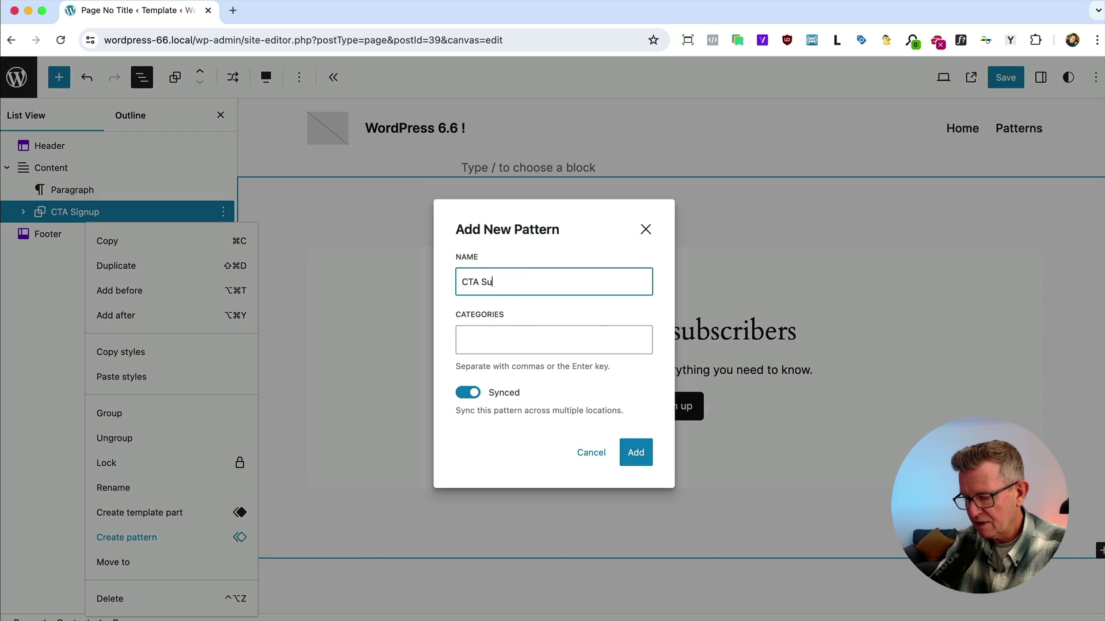
text(p)
key(Tab)
text(de)
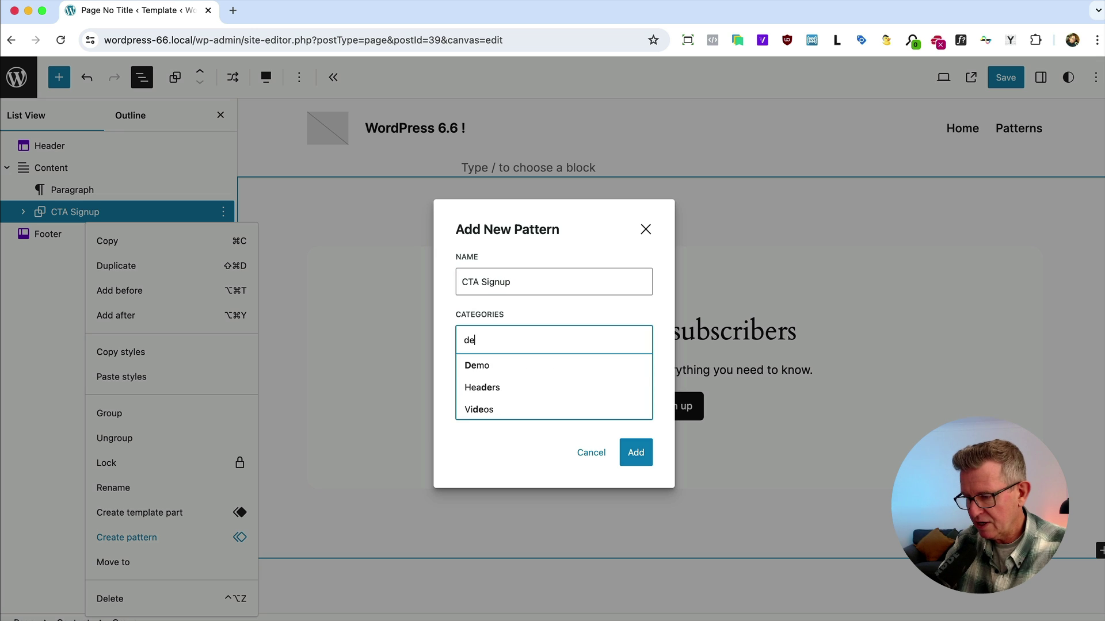
click(484, 365)
click(476, 437)
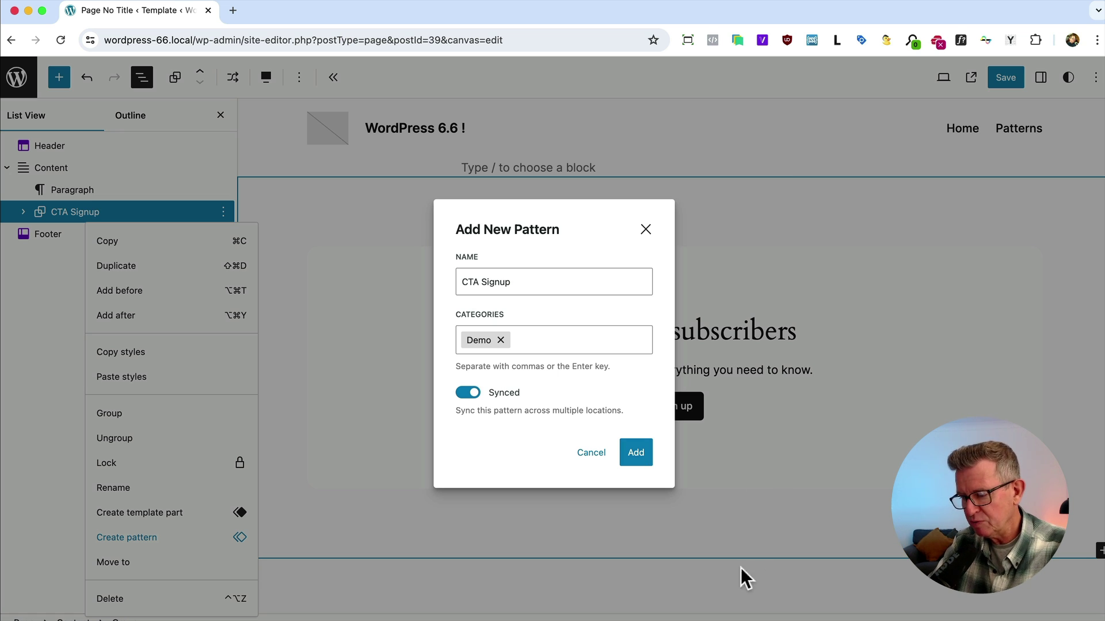
click(636, 453)
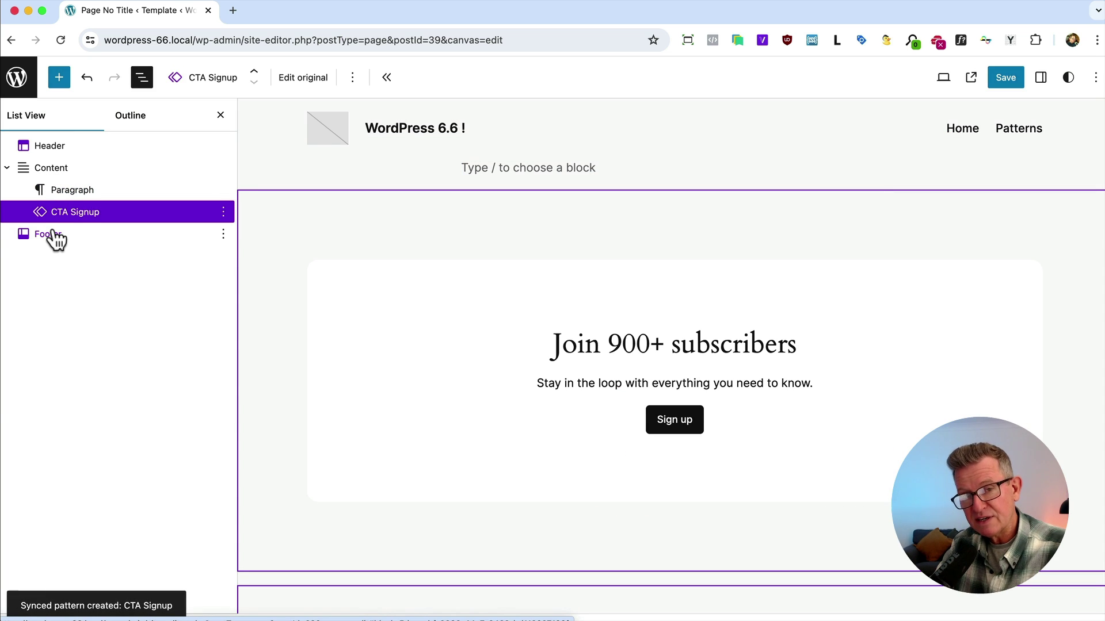
Step: Open the CTA Signup pattern from My patterns for editing
click(635, 298)
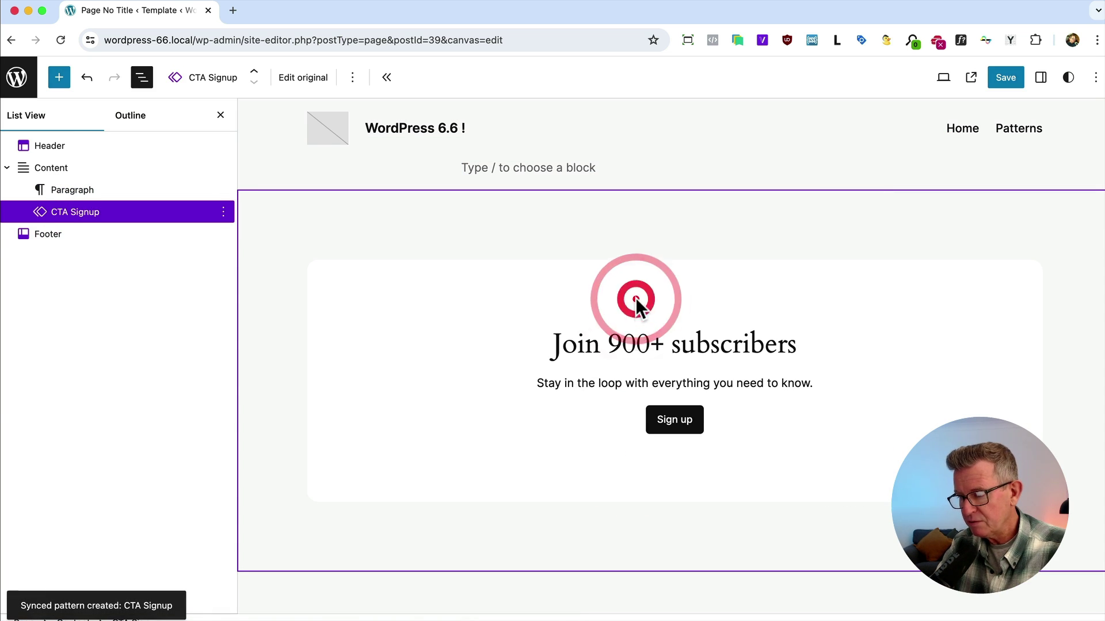
click(293, 80)
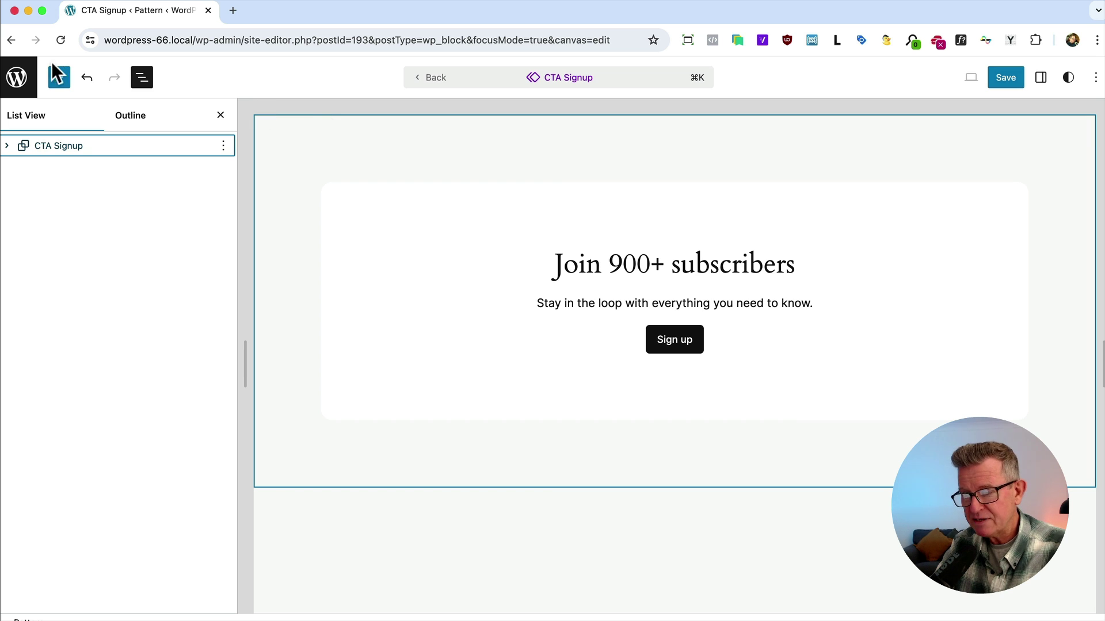
click(17, 77)
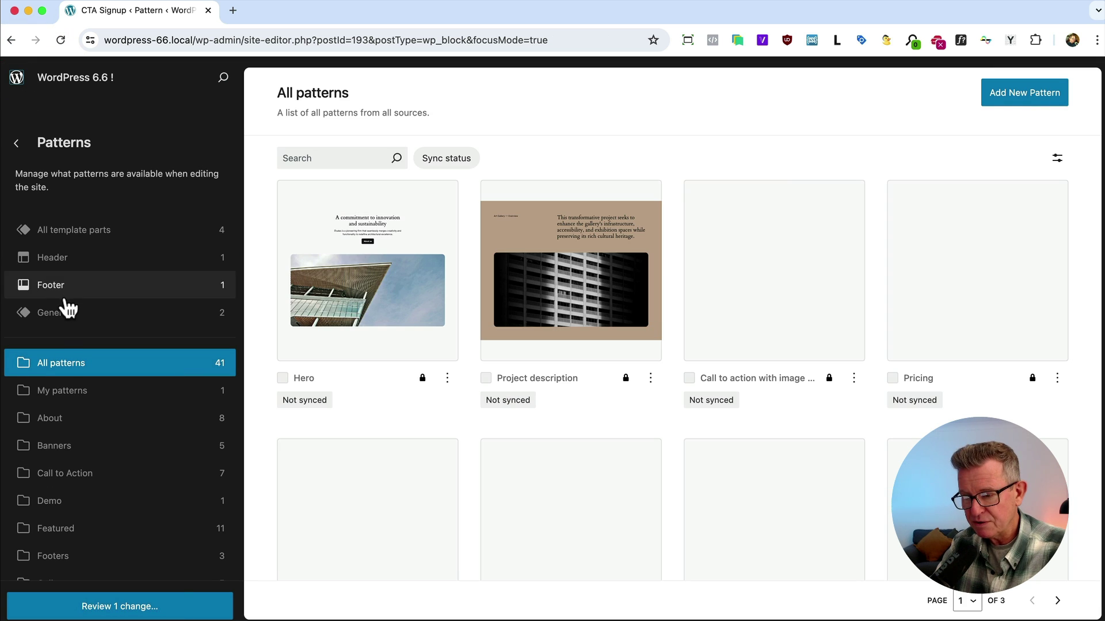
click(26, 393)
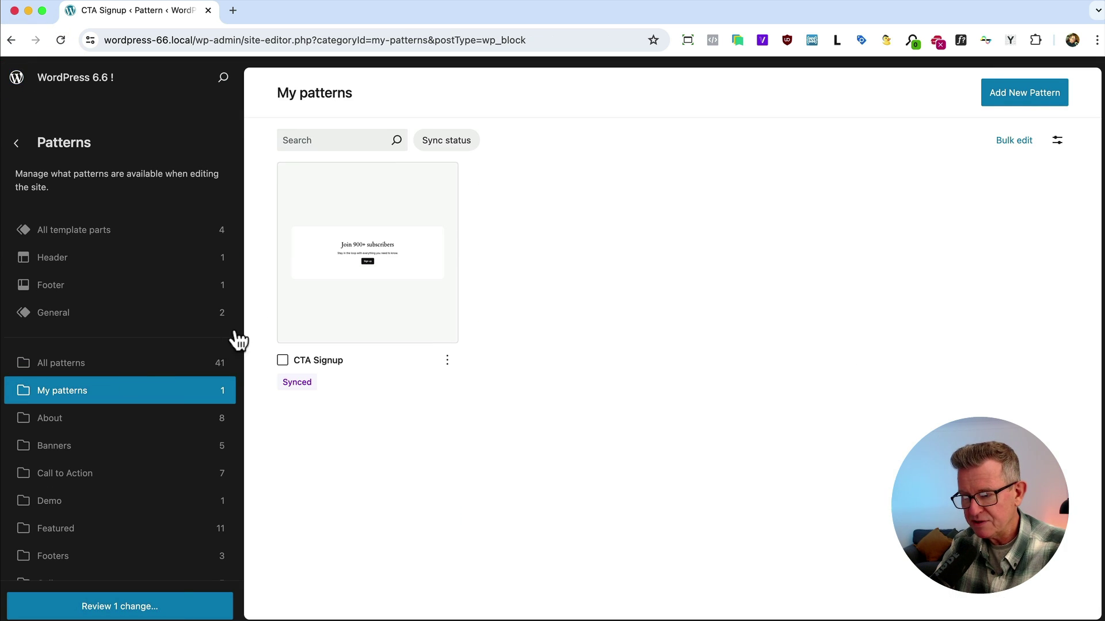
click(378, 270)
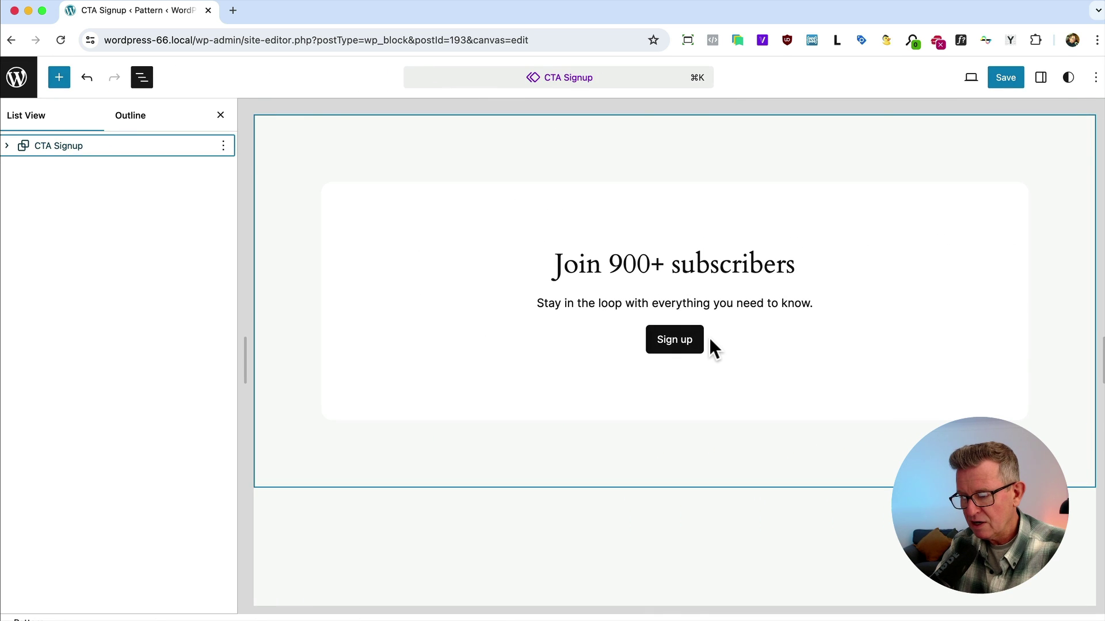
click(706, 341)
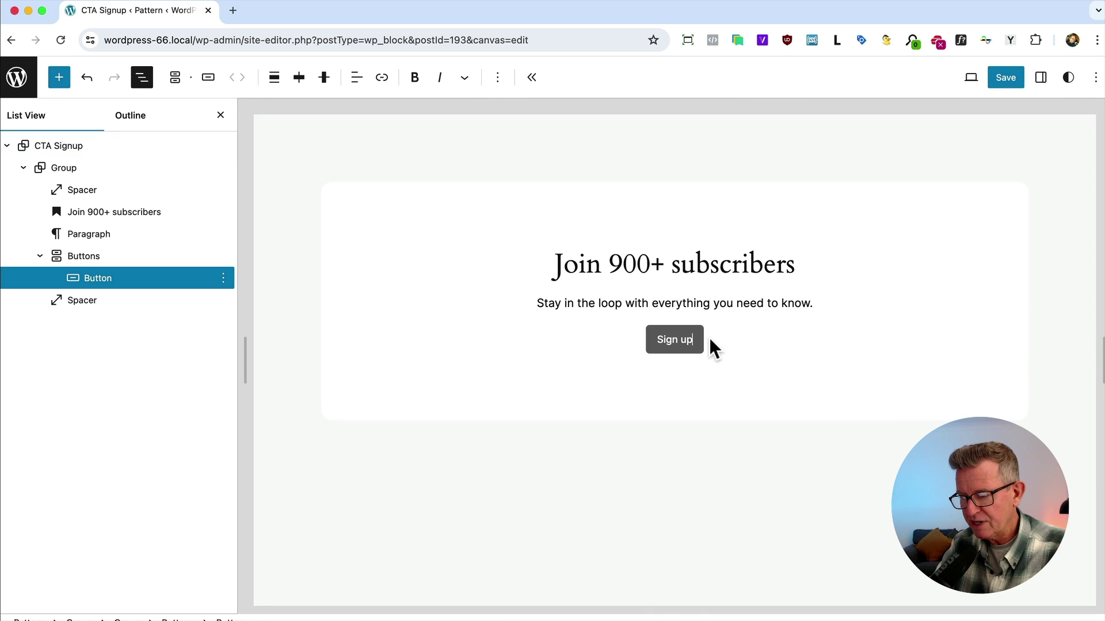
Step: Change the heading to 'Join 10k+ subscribers' and save the pattern
click(650, 259)
key(BackSpace)
key(BackSpace)
key(BackSpace)
text(10k)
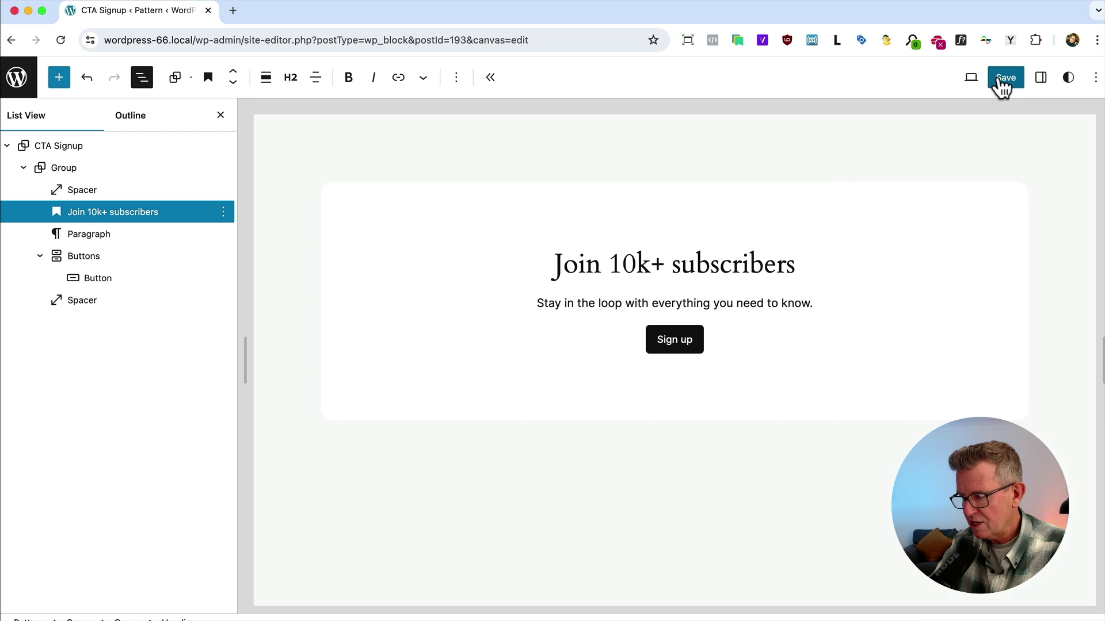
click(999, 81)
click(990, 85)
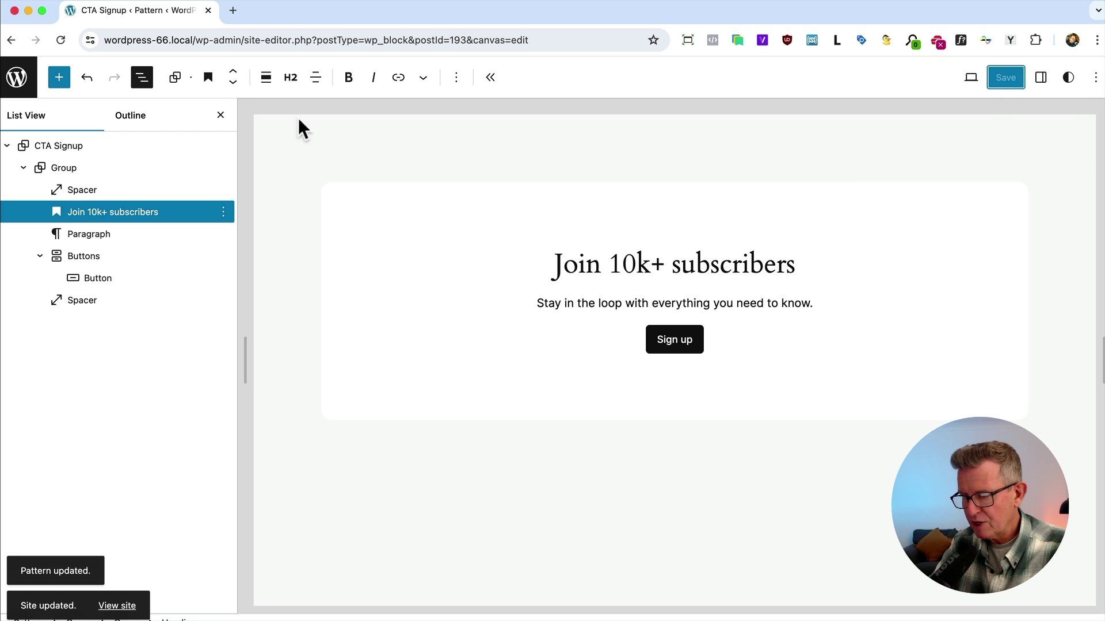
click(17, 76)
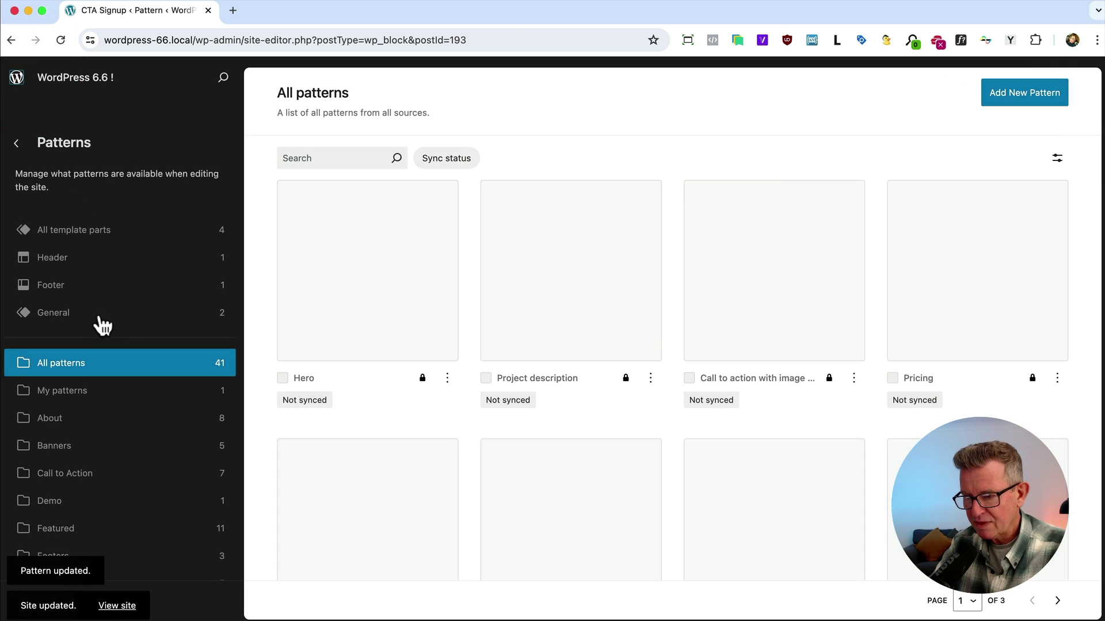
Step: Go back to the Pages list and preview the Patterns page showing 'Join 10k+ subscribers'
click(17, 143)
click(79, 291)
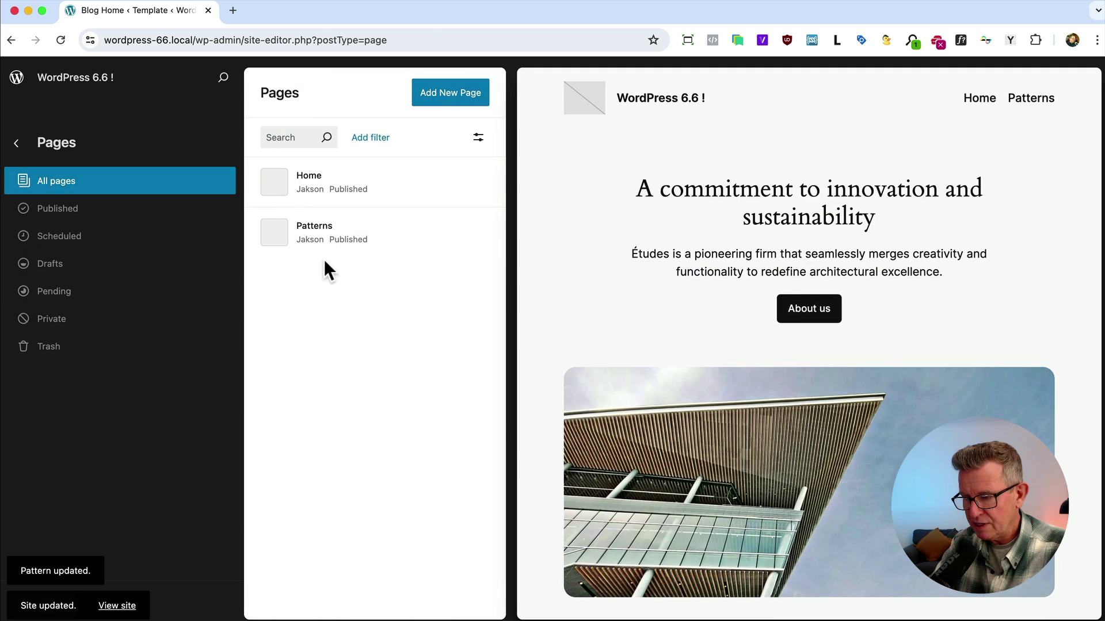
click(323, 233)
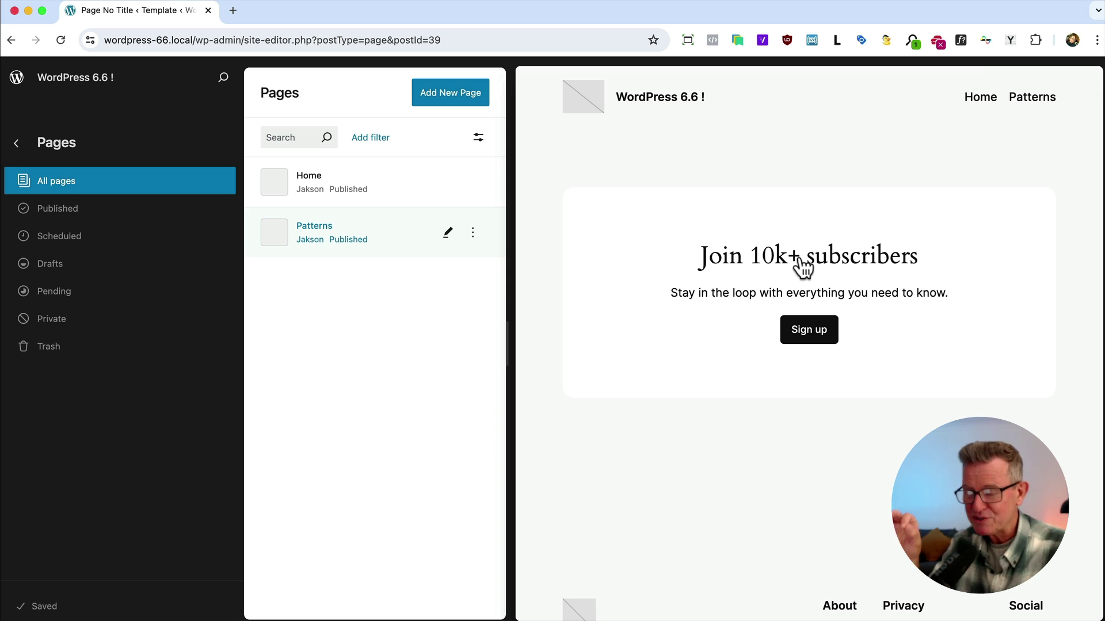
Step: Review the pattern overrides article in Firefox, then delete the CTA Signup block from the Patterns page
key(super+Tab)
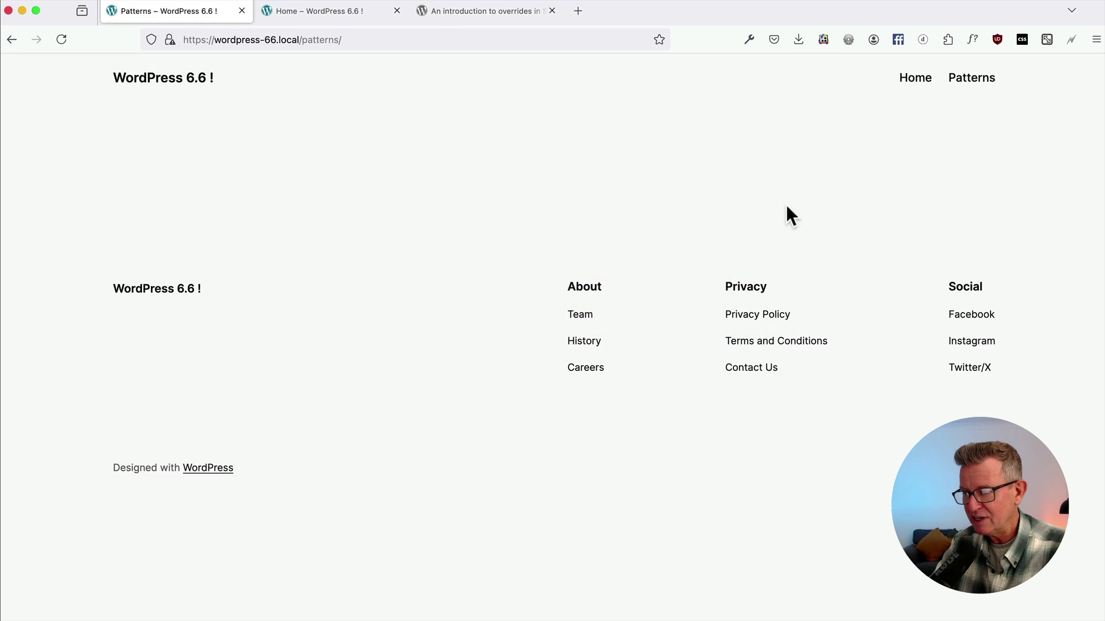
click(467, 18)
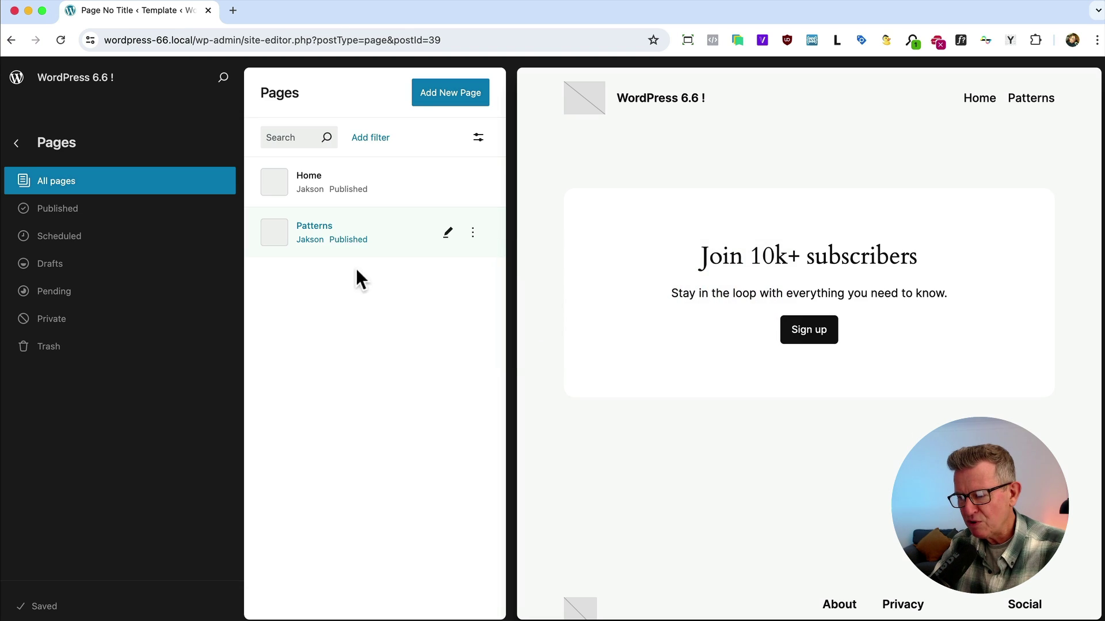
click(586, 249)
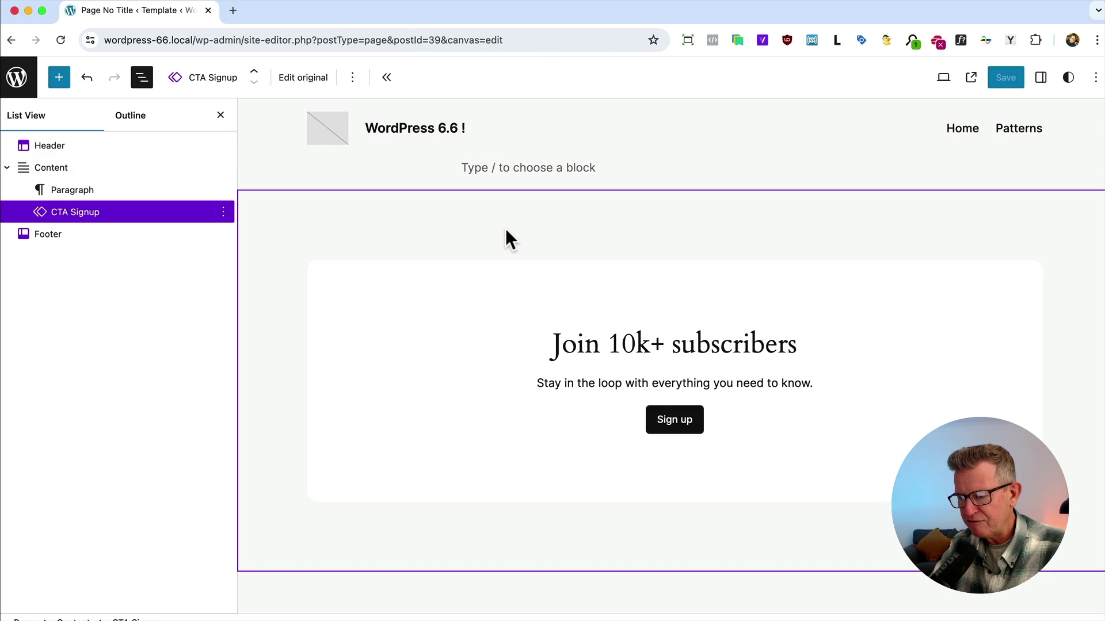
right_click(115, 212)
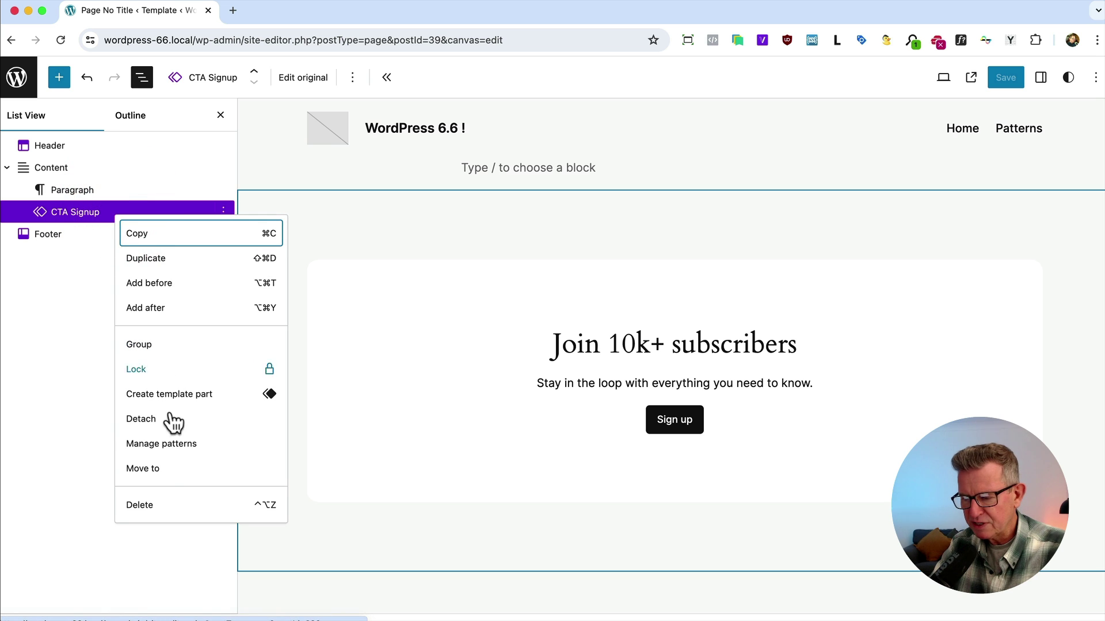
click(151, 505)
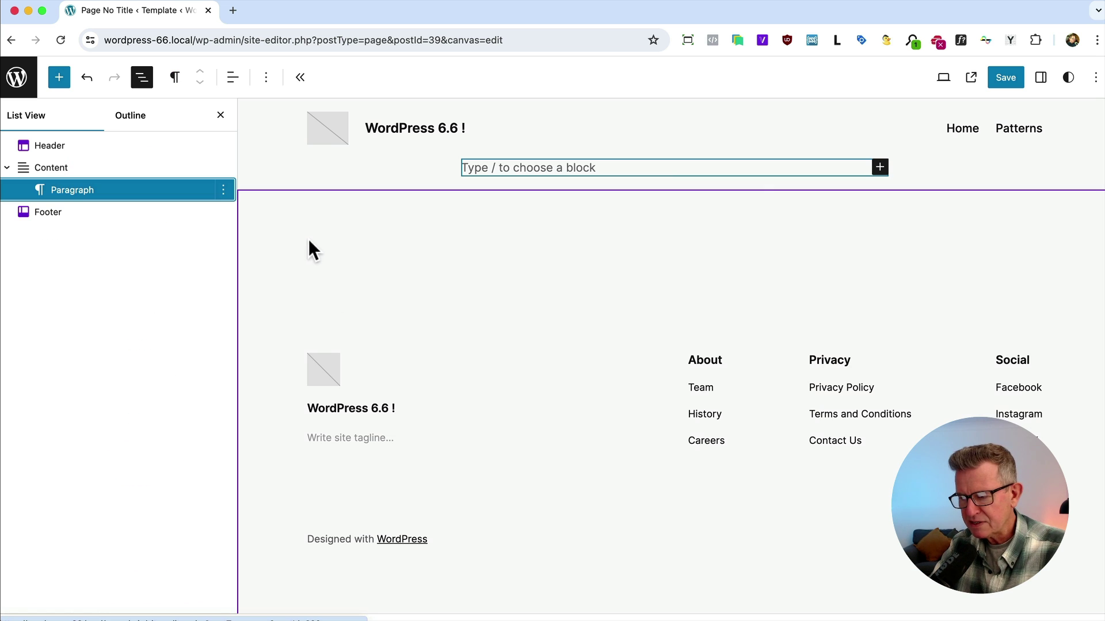
Step: Insert 'Services call to action with image on left' from the Call to Action patterns
click(59, 80)
click(95, 118)
click(43, 305)
scroll(286, 378, down, 5)
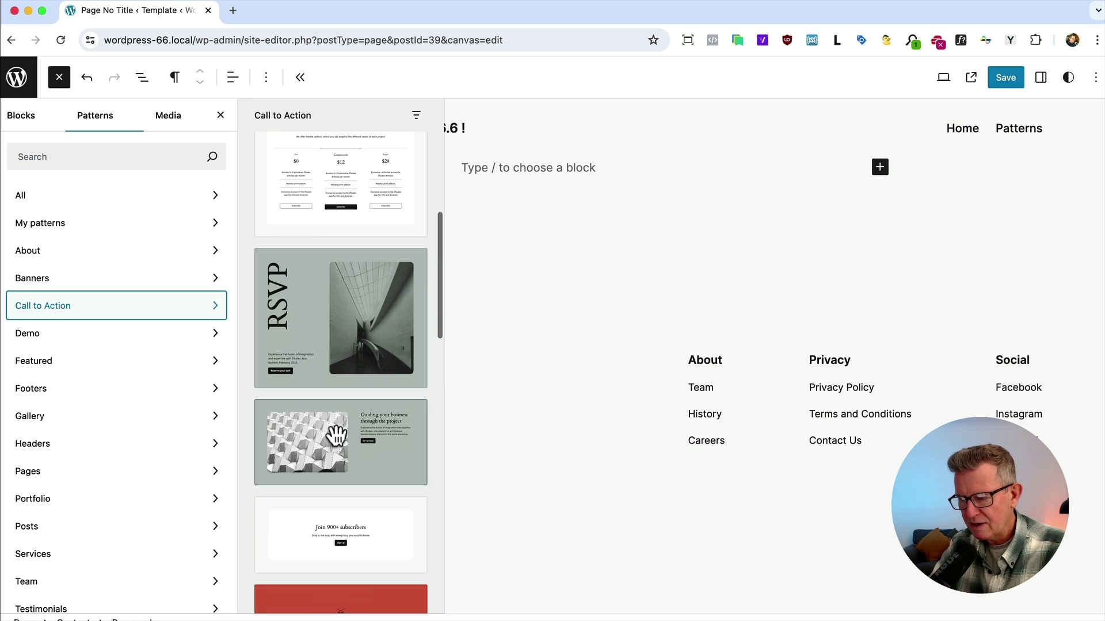
click(338, 435)
click(576, 192)
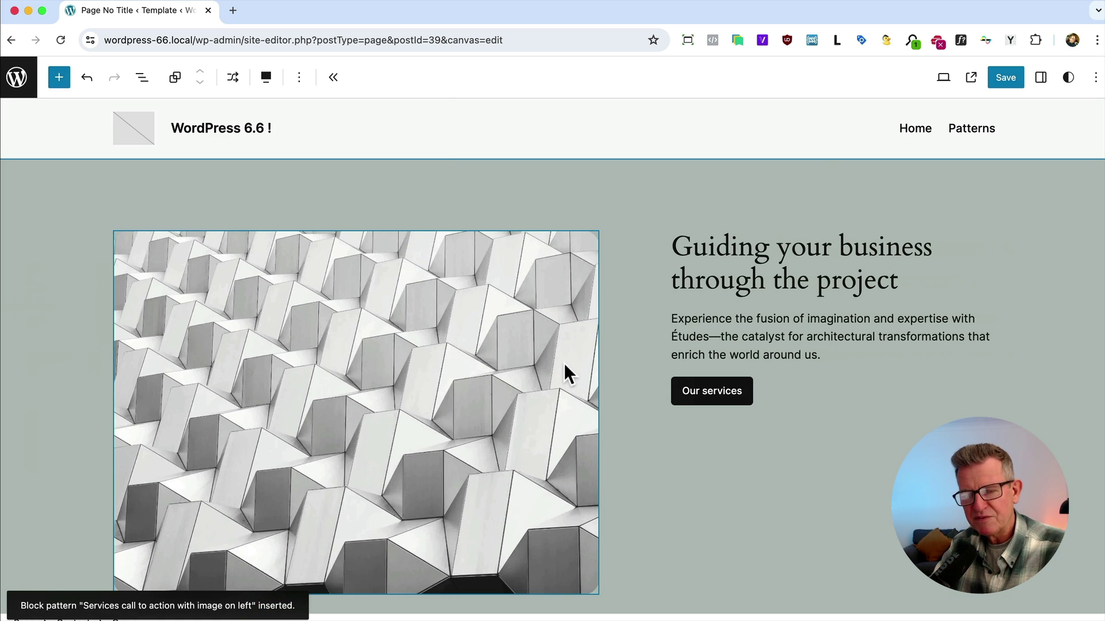
scroll(564, 363, down, 1)
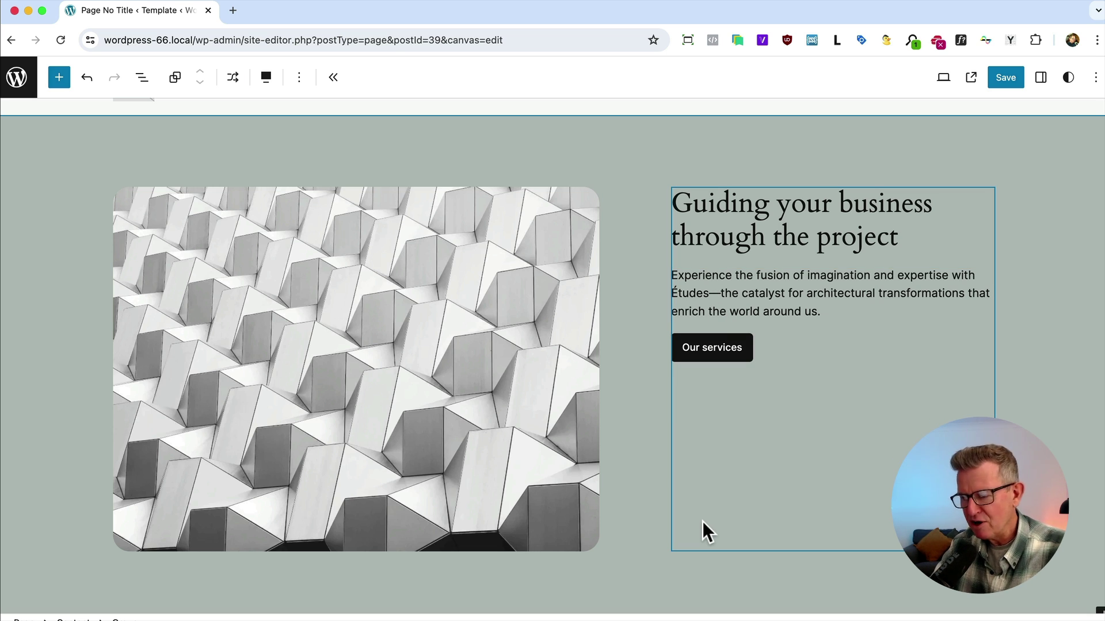
Step: Rename the inserted section block to 'Section Image Left' in List View
click(142, 80)
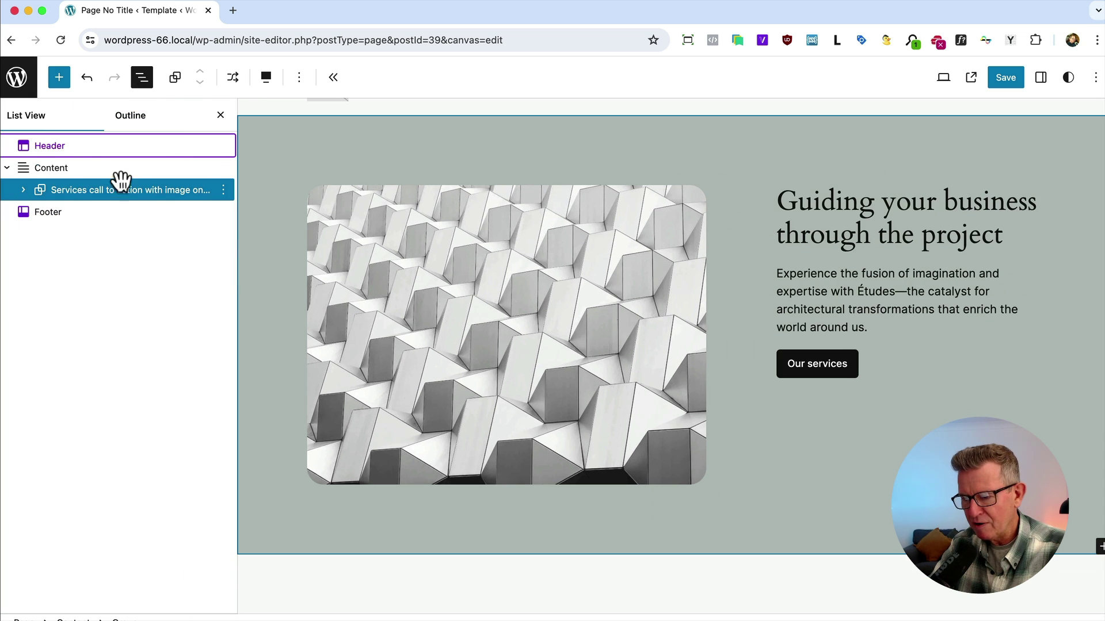
right_click(101, 192)
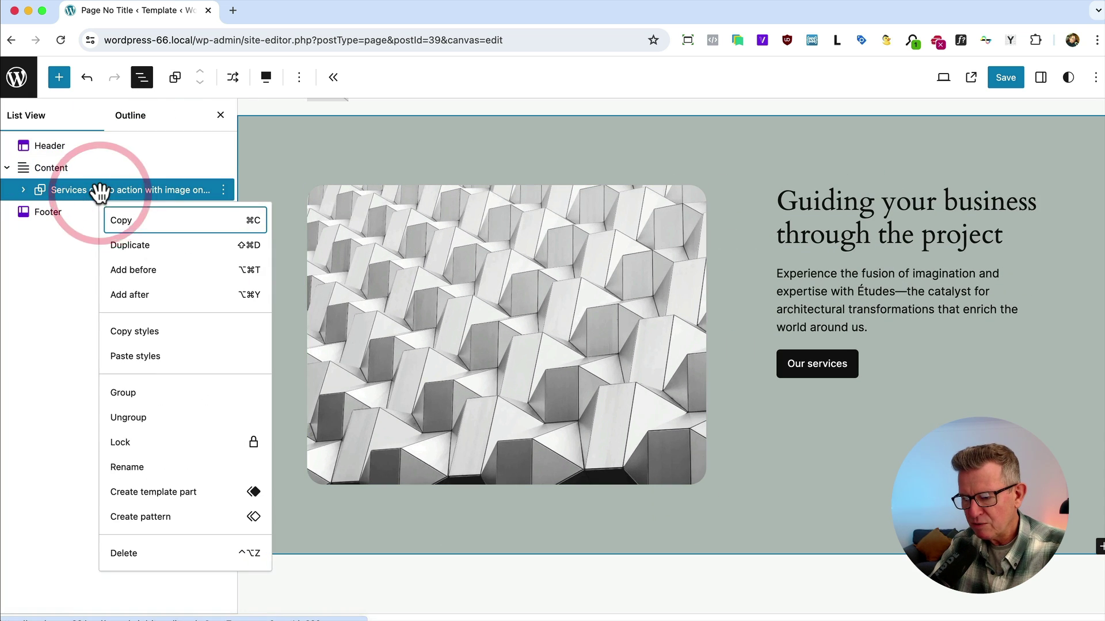
click(144, 467)
text(Section )
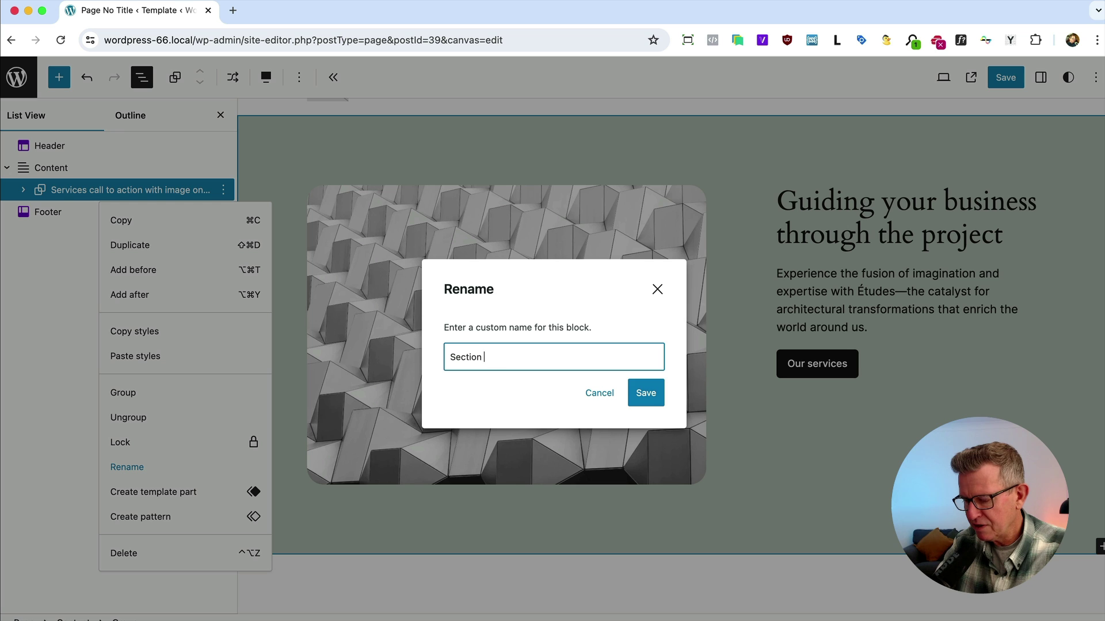
text(Image Left)
click(480, 357)
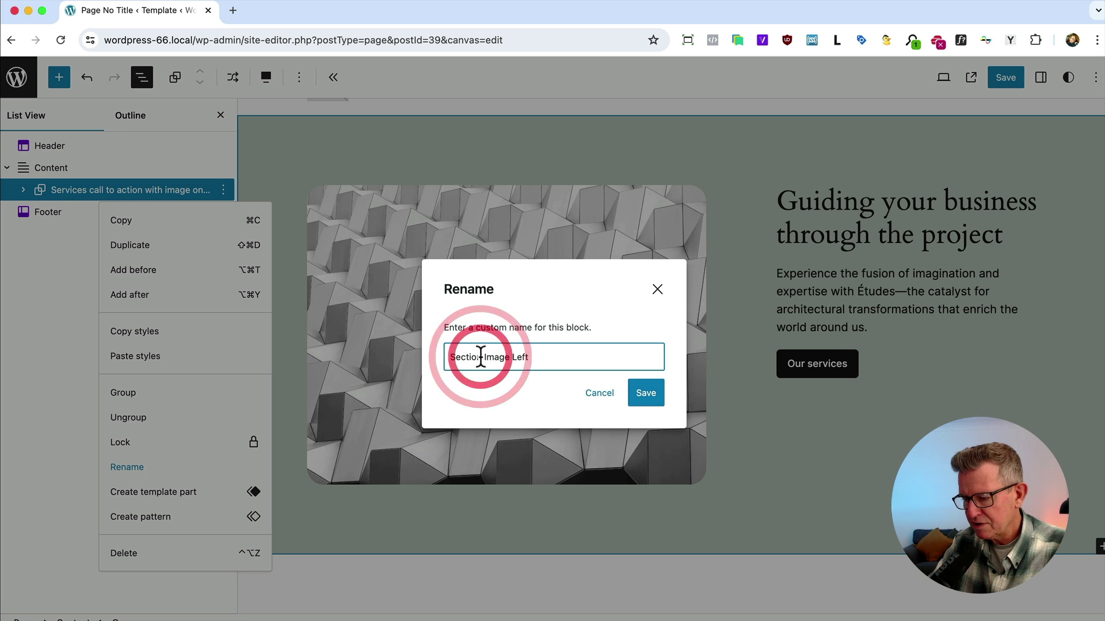
triple_click(481, 357)
key(super+c)
click(646, 393)
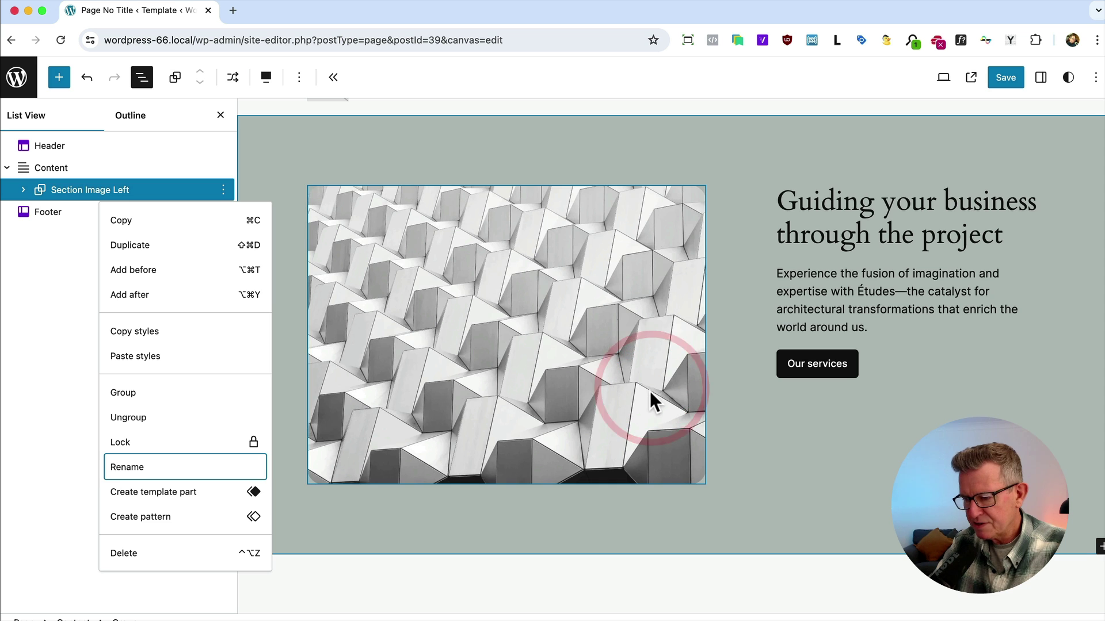
Step: Save the section as a synced pattern 'Section Image Left' in the Demo category
click(151, 516)
click(501, 279)
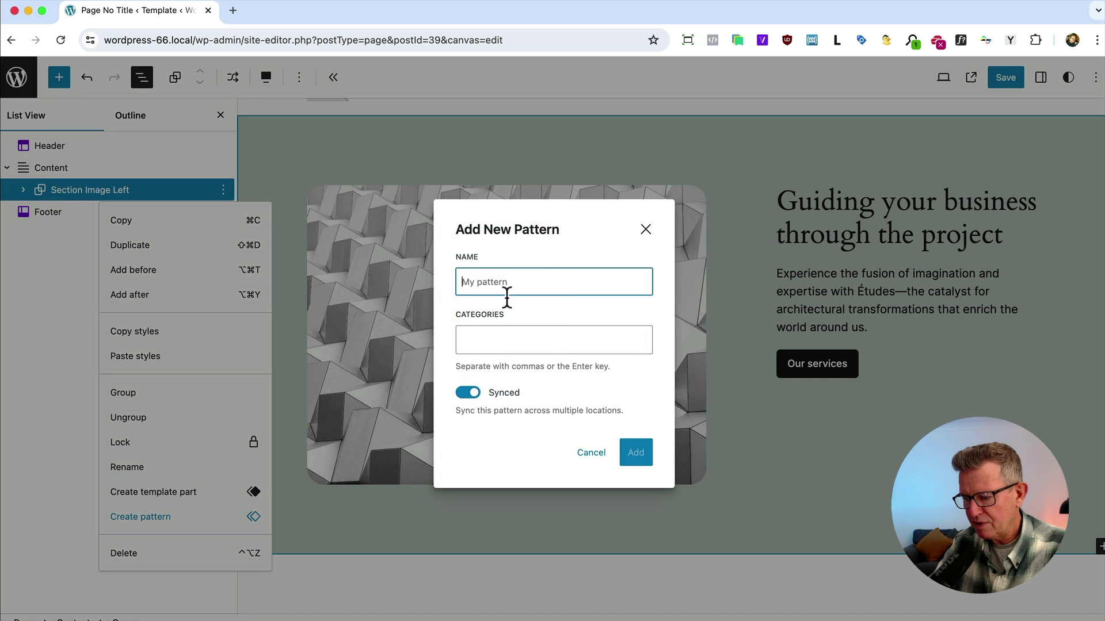
key(super+v)
key(Tab)
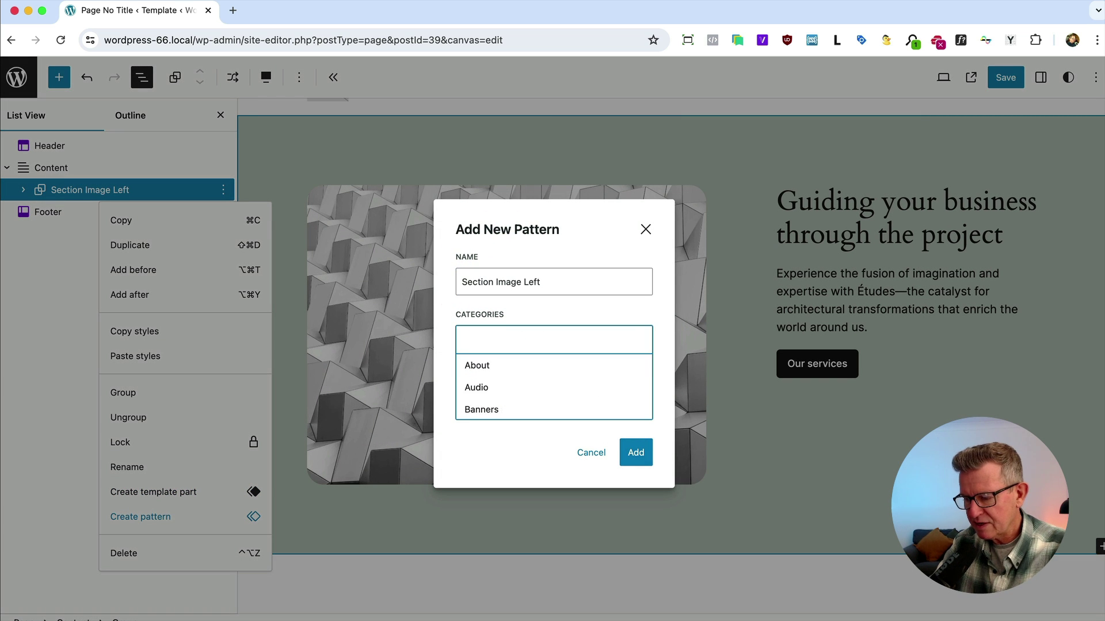
text(de)
click(507, 368)
click(499, 443)
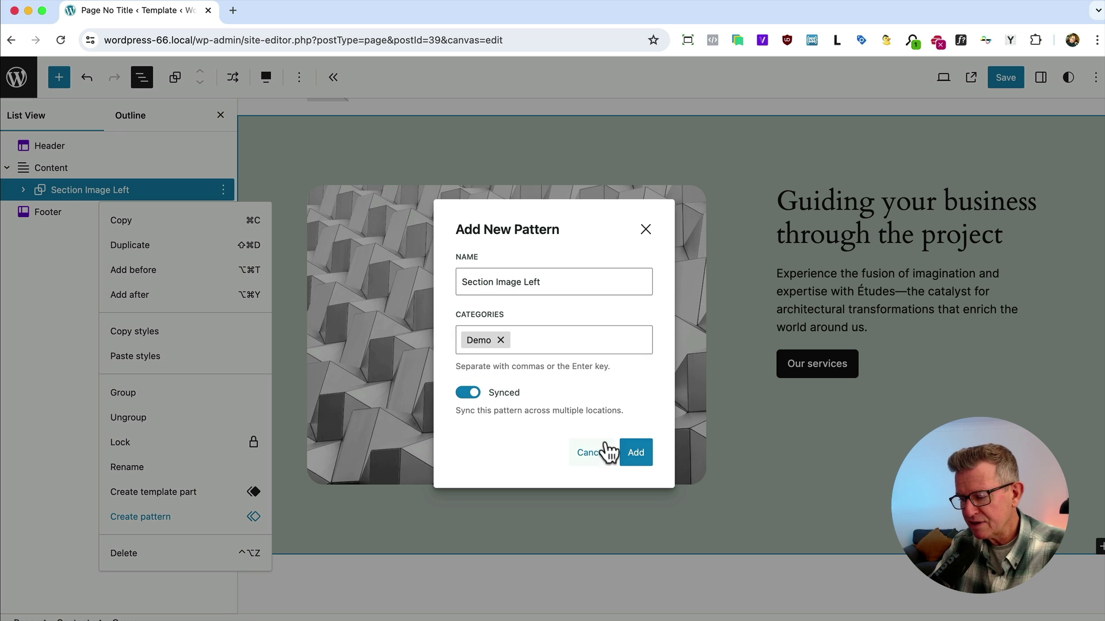
click(640, 454)
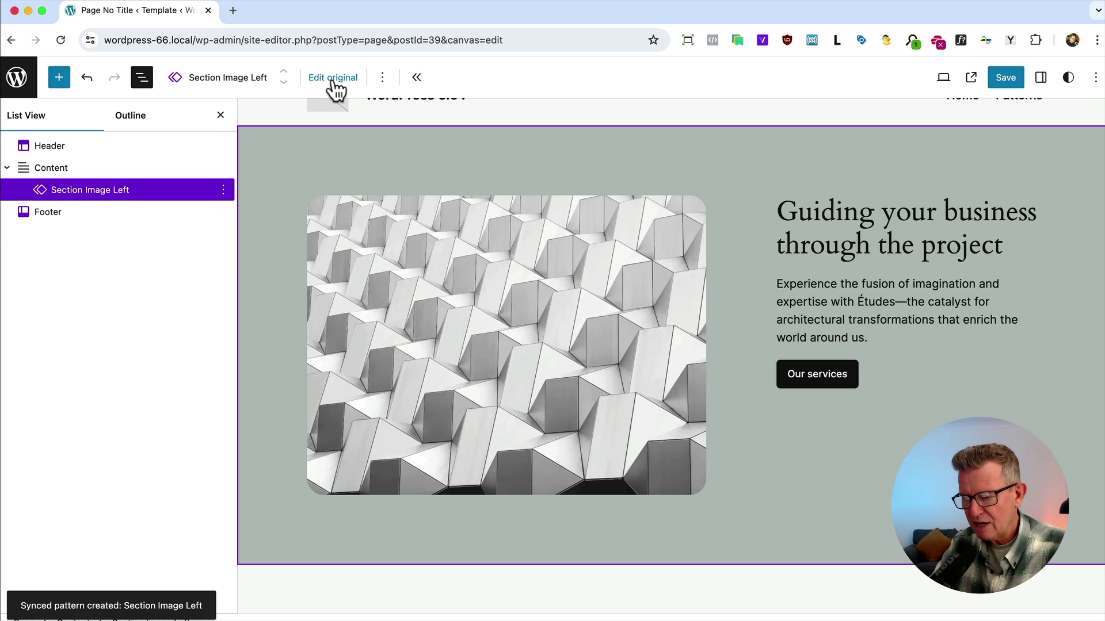
Step: Open the original Section Image Left pattern and set its right text column to Align middle
click(50, 166)
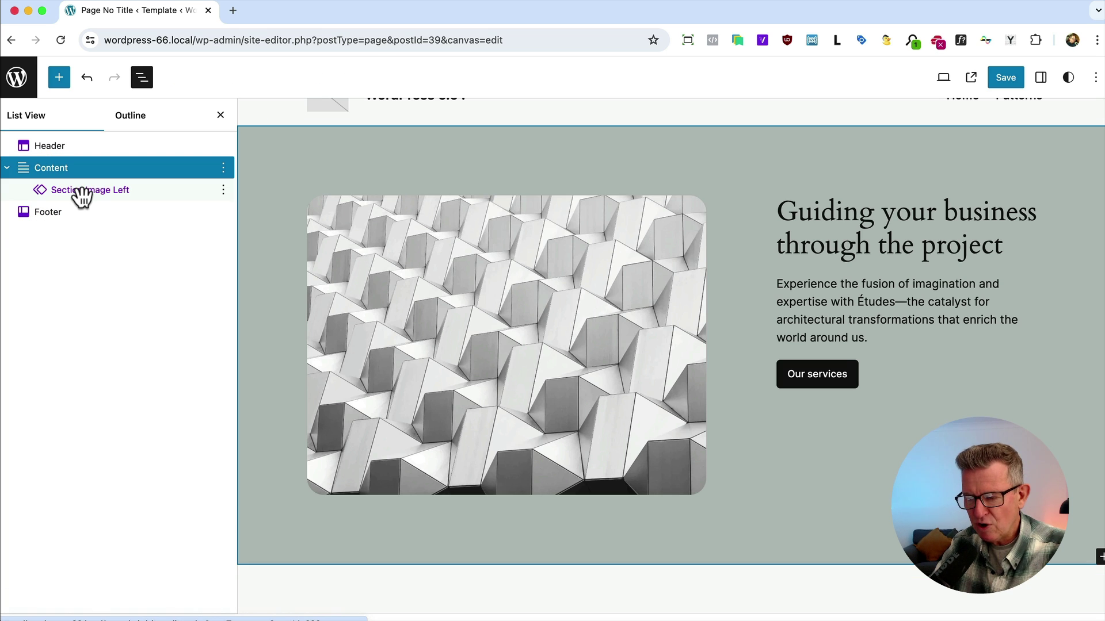
click(82, 192)
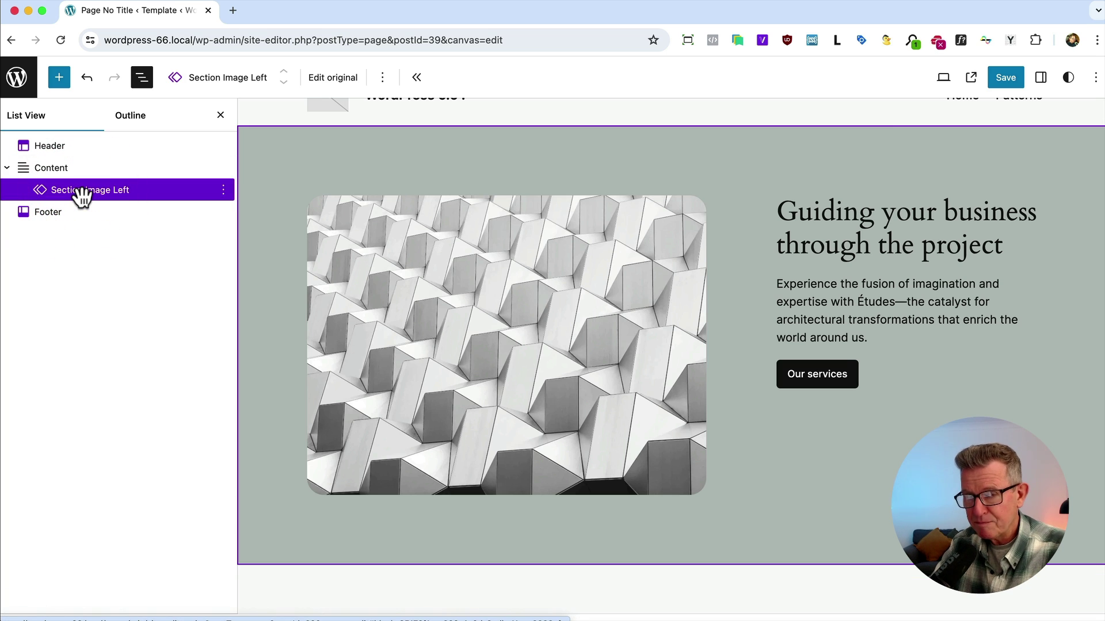
click(333, 77)
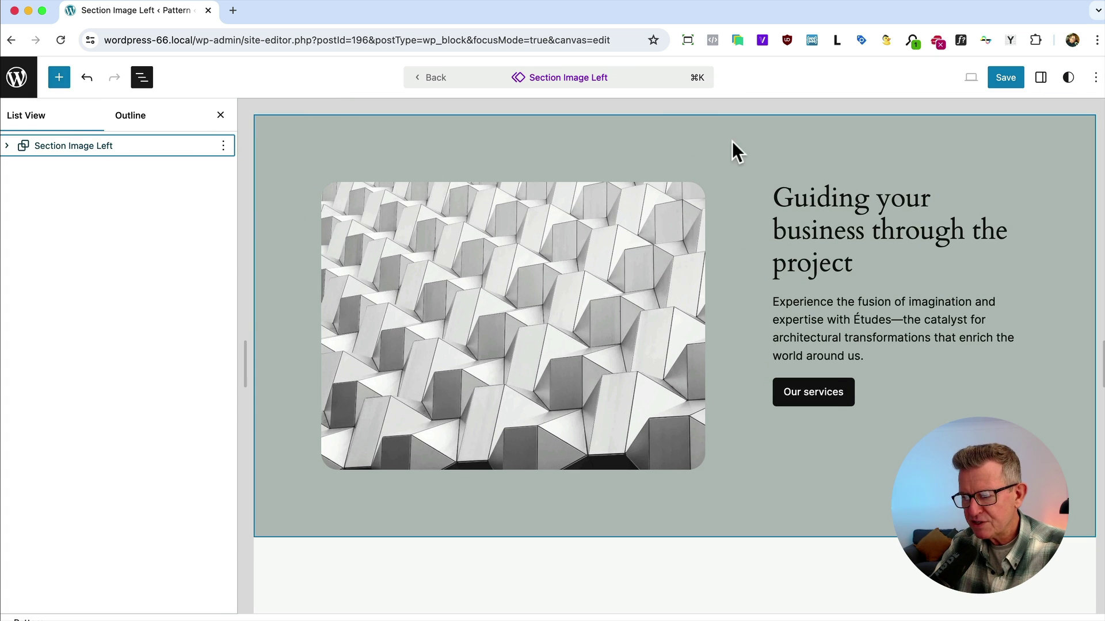
click(733, 185)
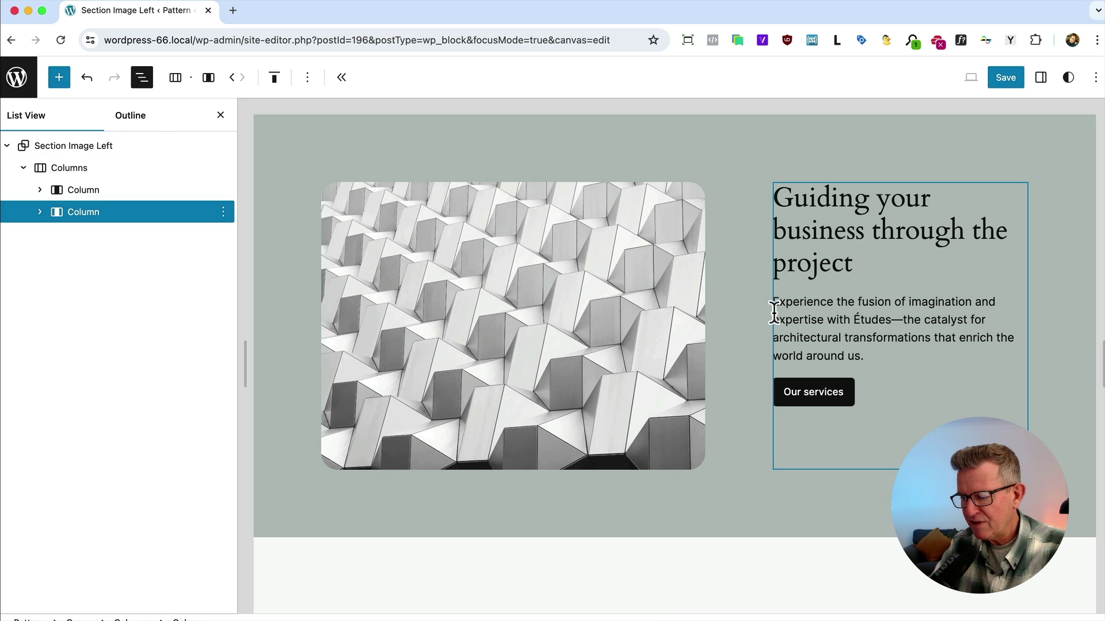
click(274, 77)
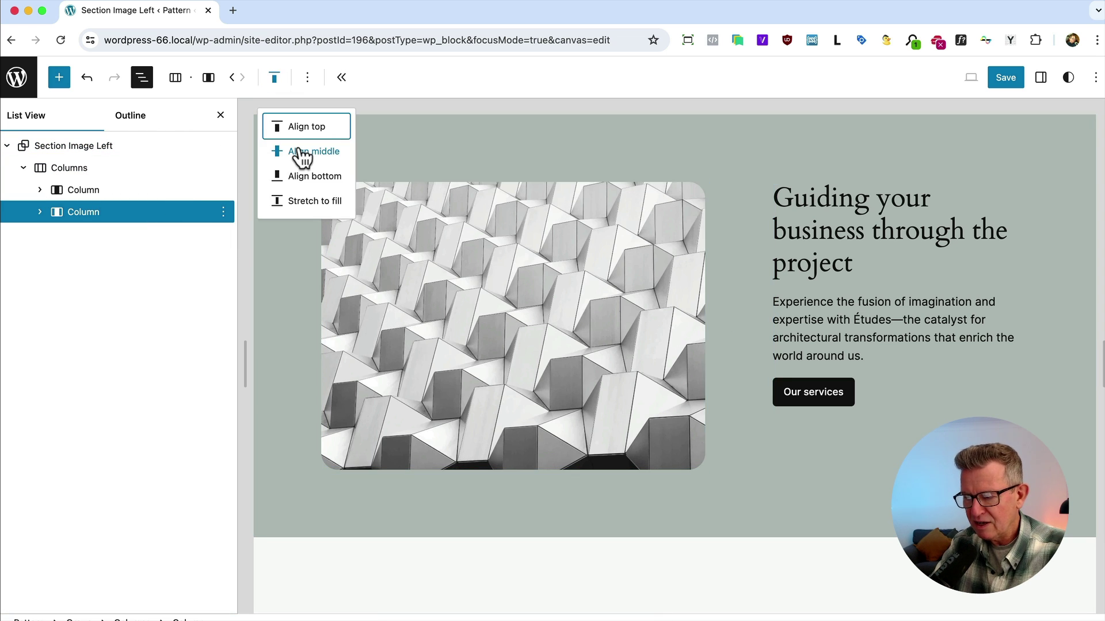
click(298, 146)
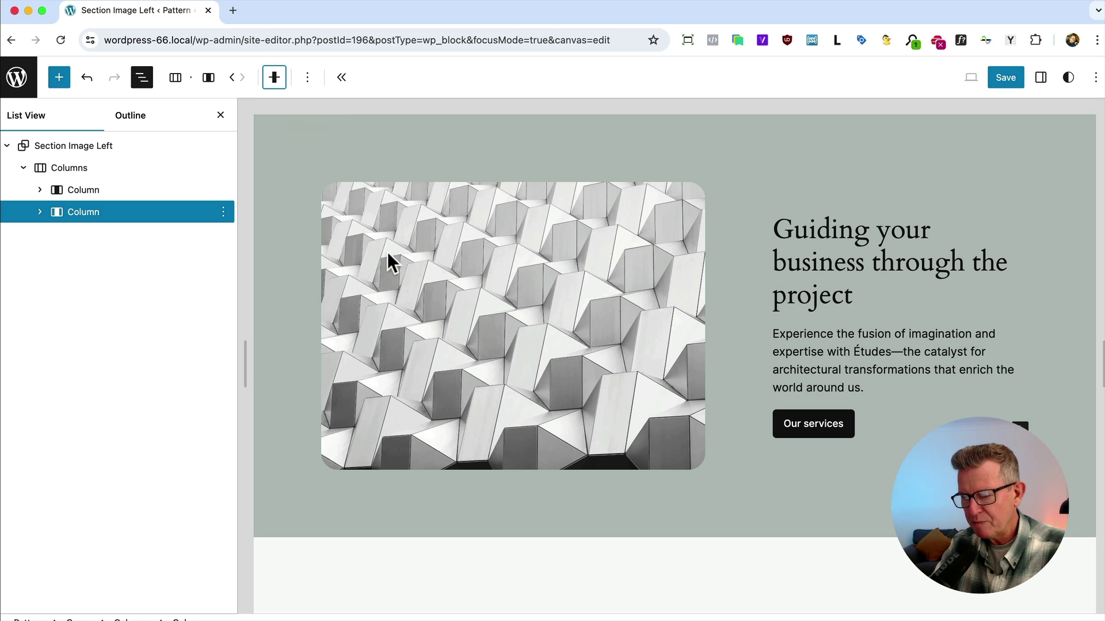
Step: Enable overrides on the image as 'Section Image Left Image'
click(438, 299)
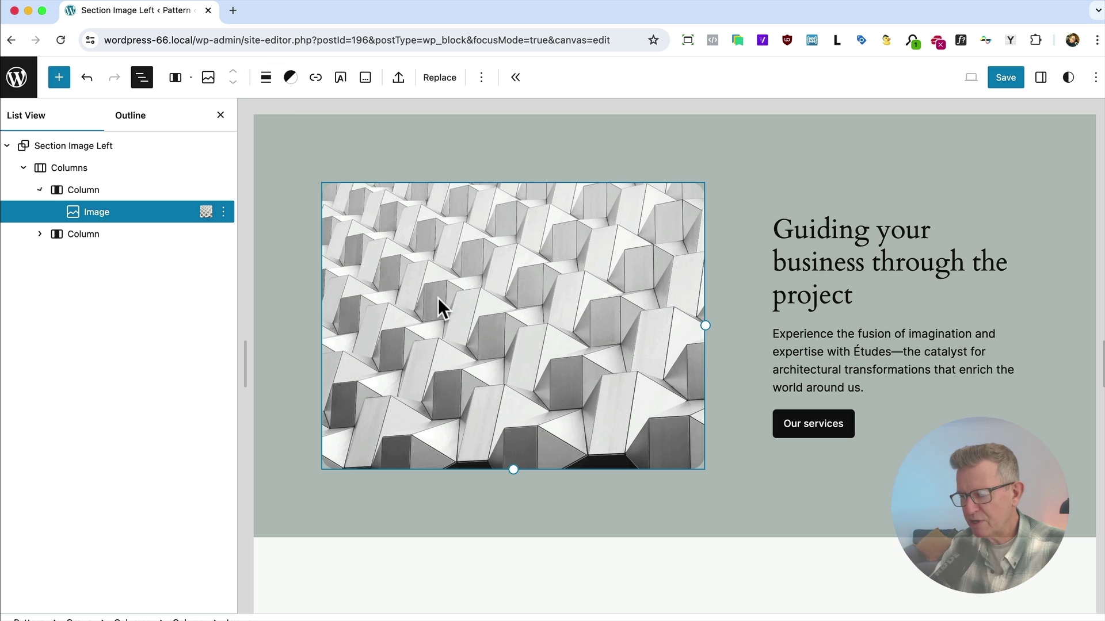
click(1041, 77)
scroll(989, 368, down, 2)
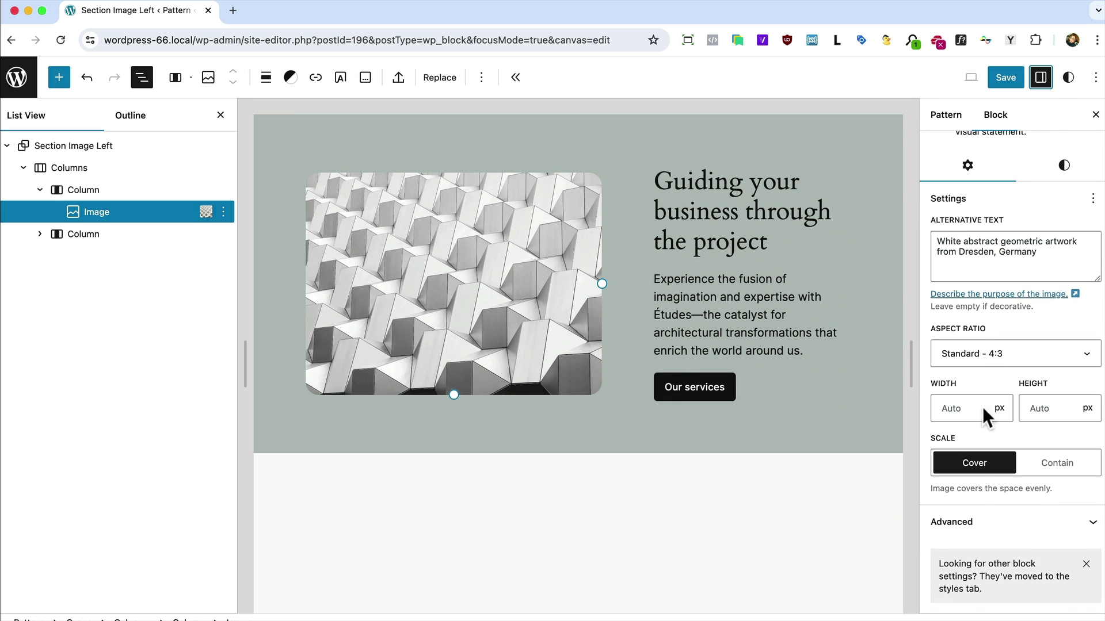
click(958, 525)
scroll(1044, 466, down, 8)
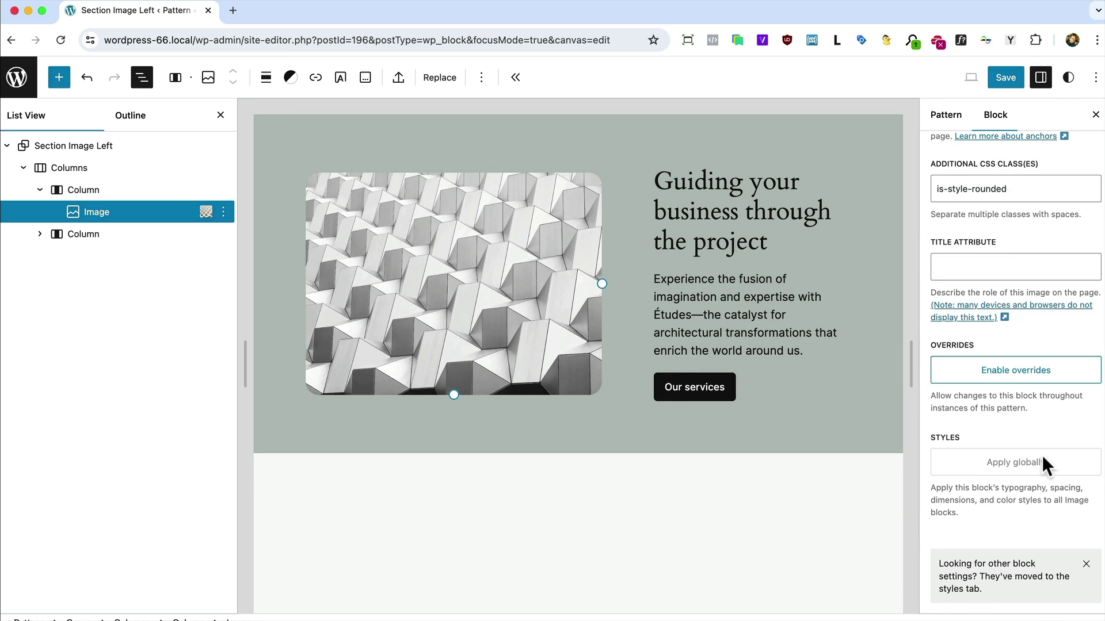
click(1000, 374)
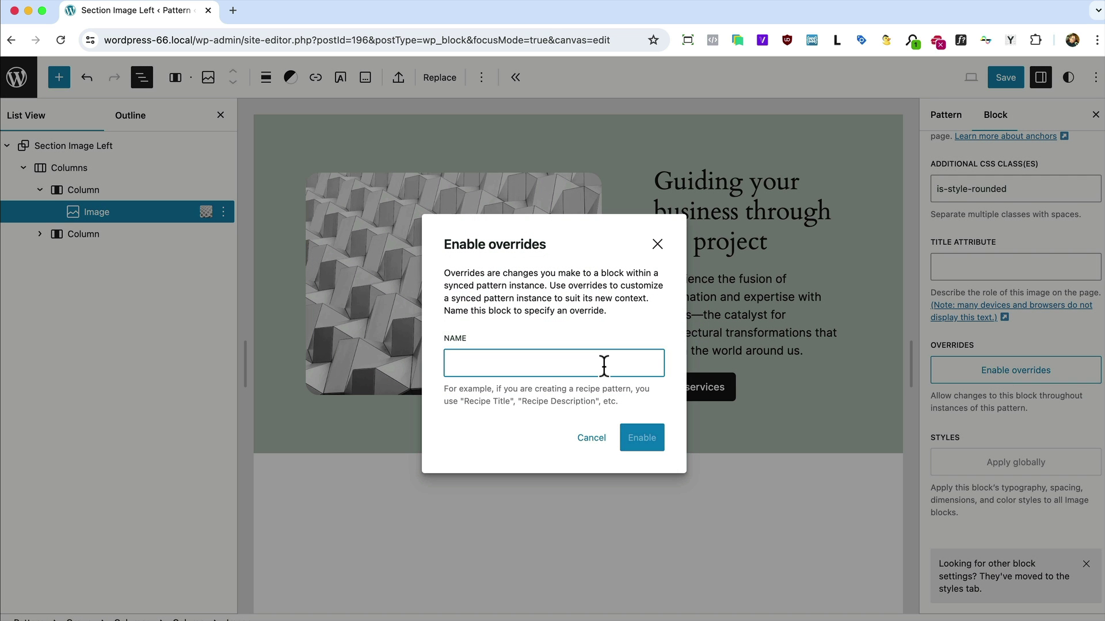
key(super+v)
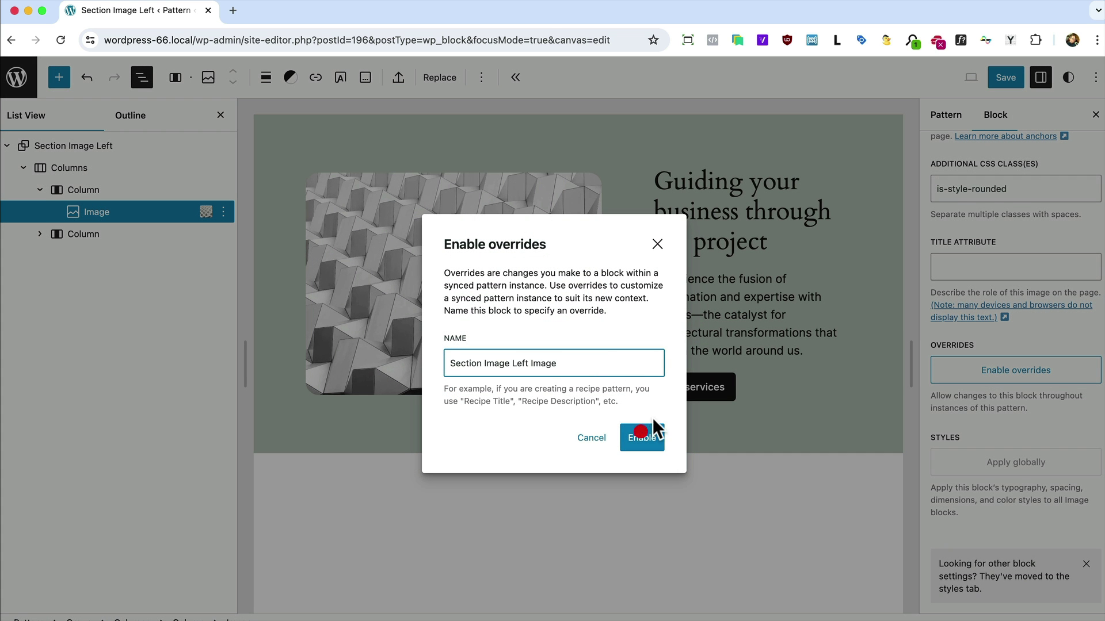
click(643, 437)
Step: Enable overrides on the heading and paragraph as 'Section Image Left Header' and 'Section Image Left Text'
click(740, 184)
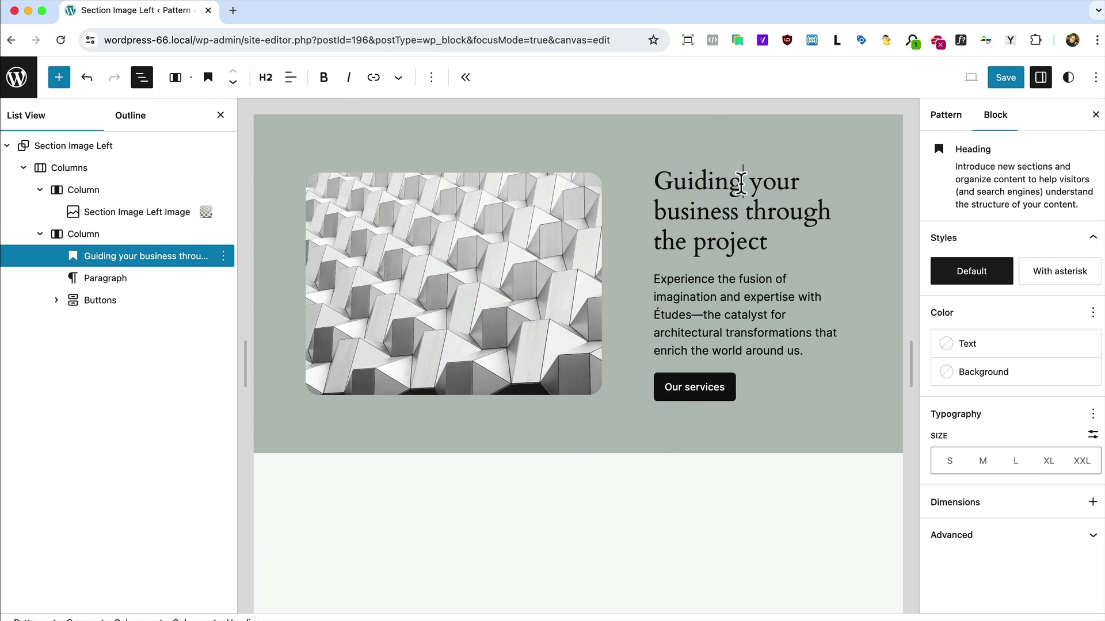
scroll(1031, 481, down, 6)
click(989, 446)
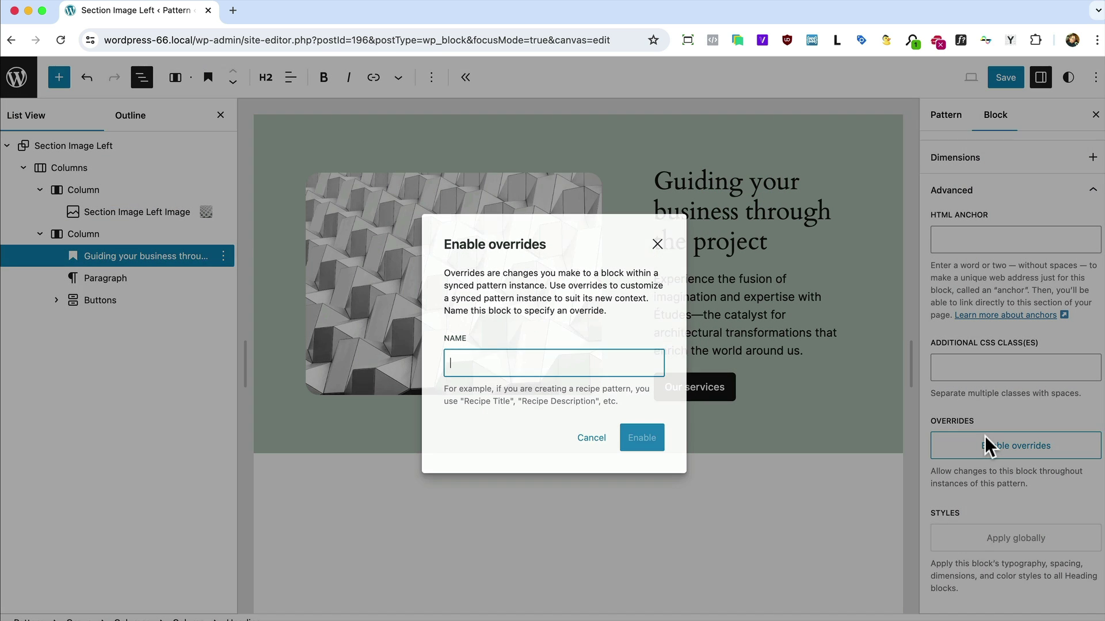
text(Section Image Left)
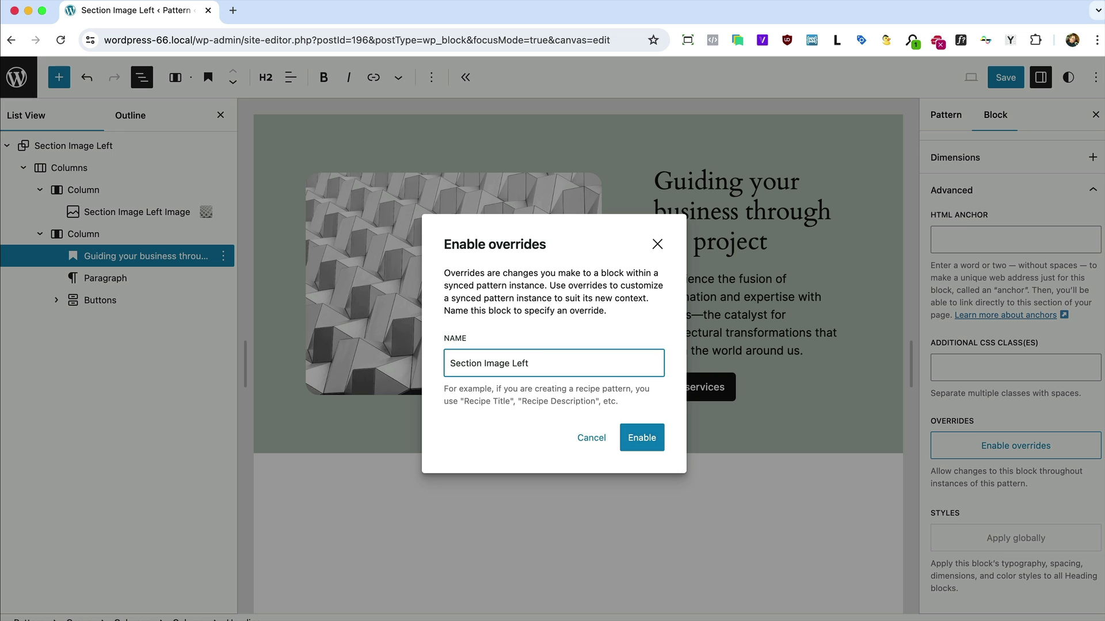
click(628, 440)
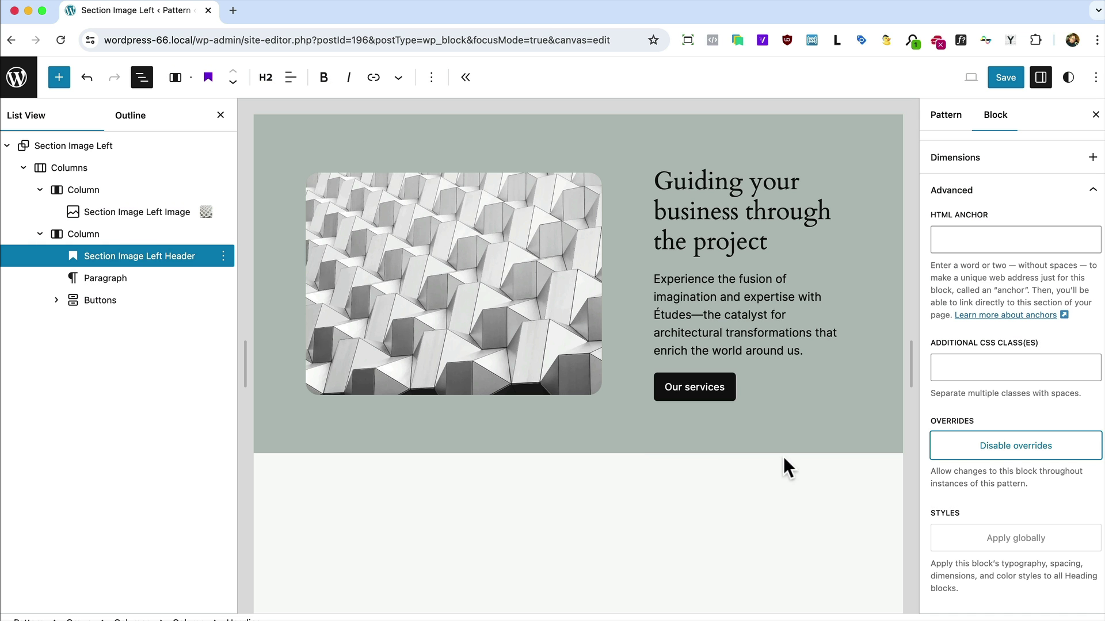
click(691, 315)
click(1006, 455)
text(Section Image Left)
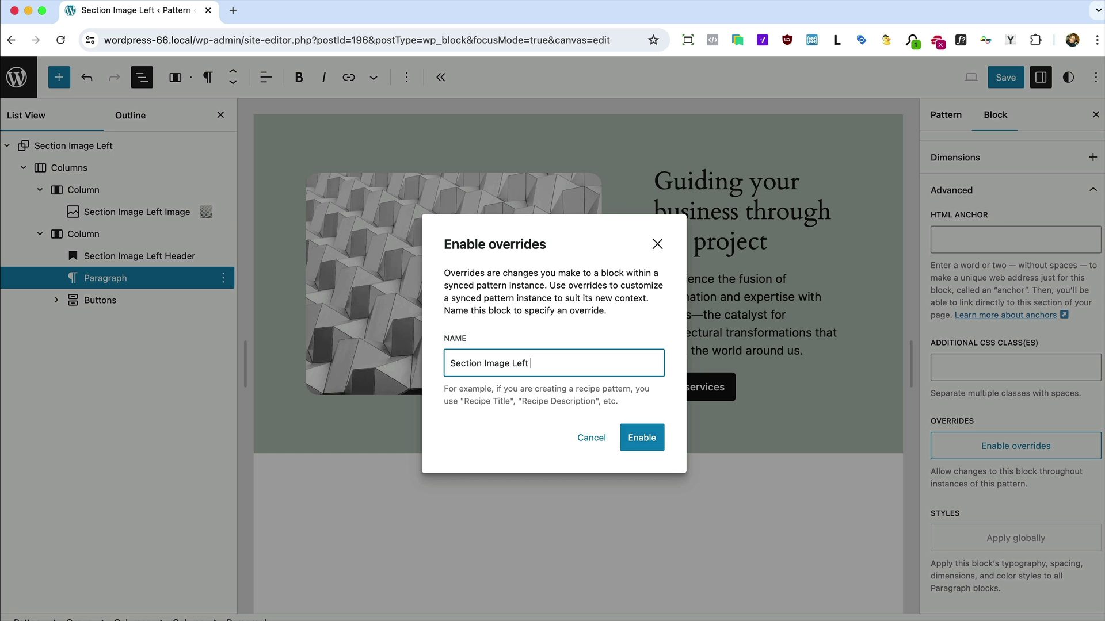
click(638, 435)
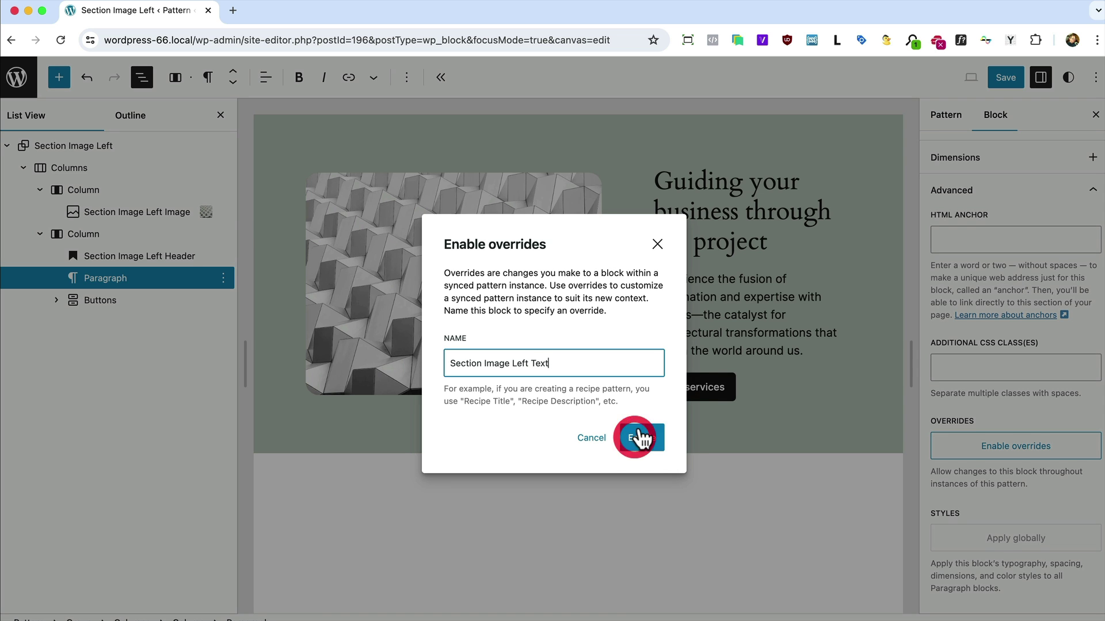
Step: Enable overrides on the Our services button as 'Section Image Left Button' and save the pattern
click(807, 384)
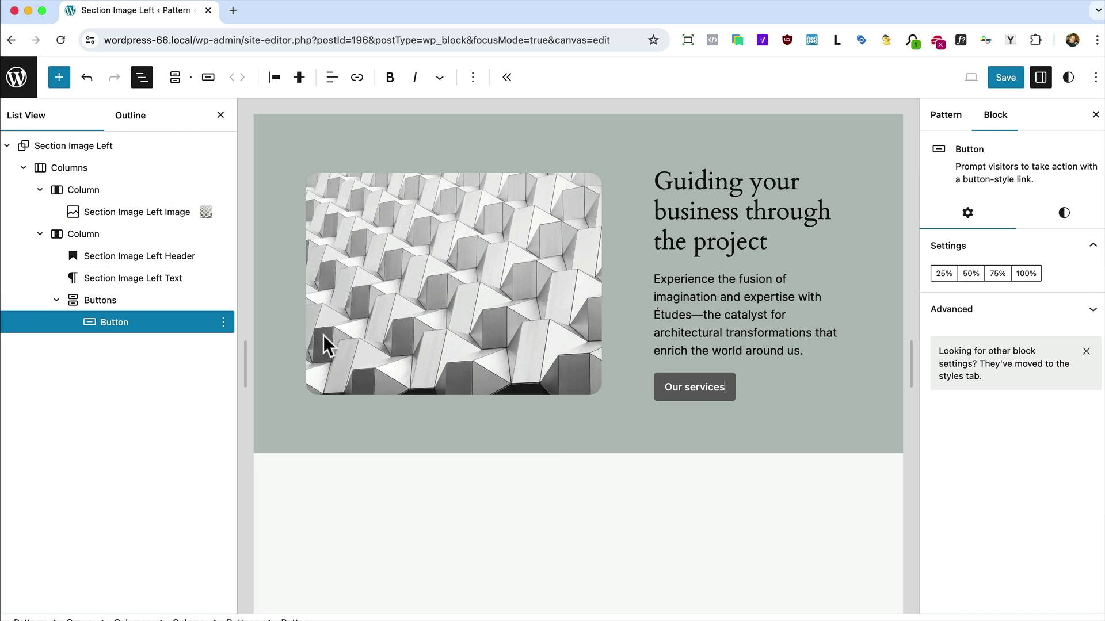
click(977, 311)
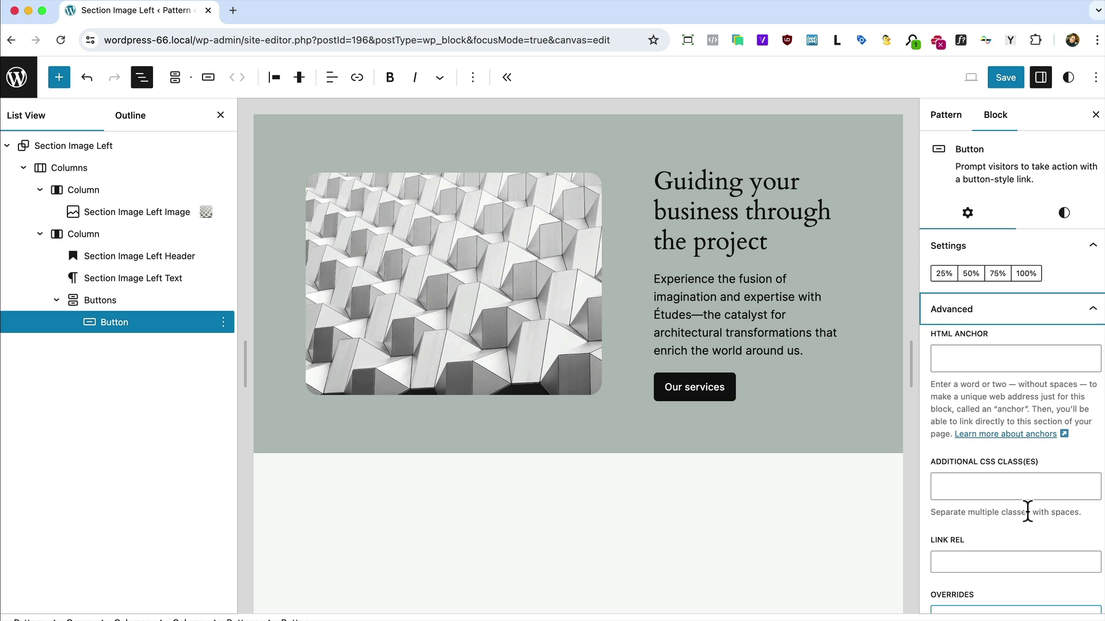
scroll(952, 540, down, 5)
click(994, 384)
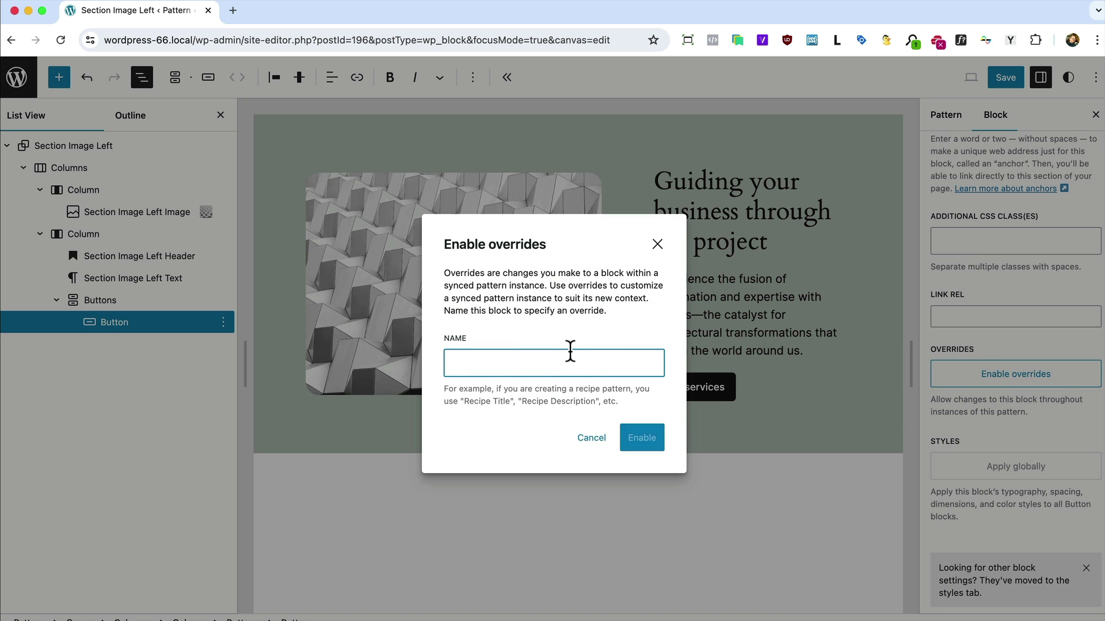
text(Section Image Left Button)
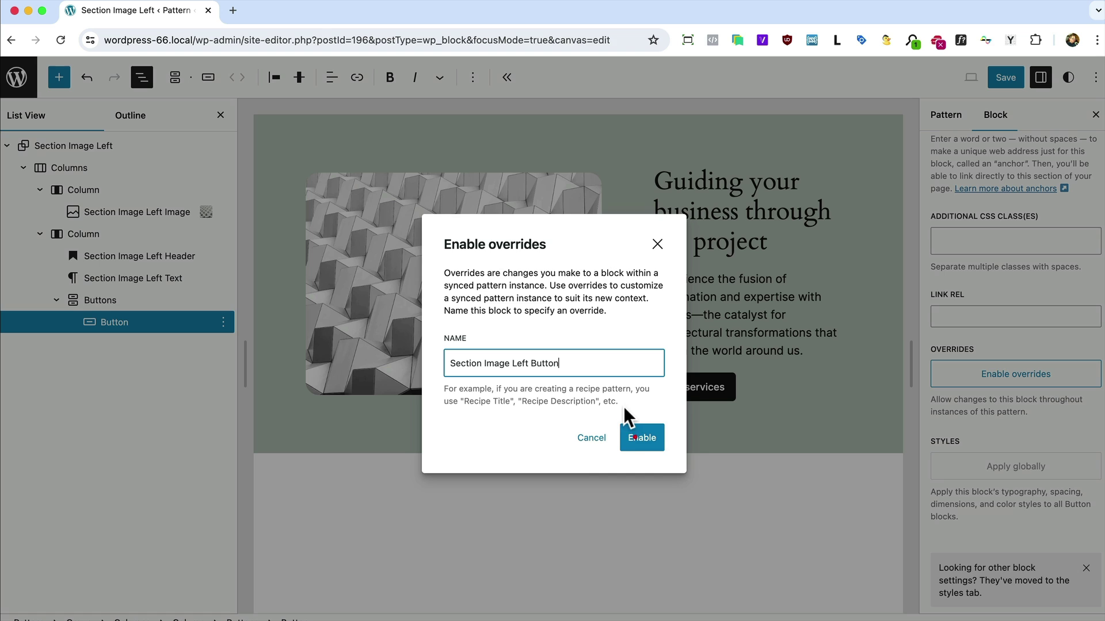
click(640, 439)
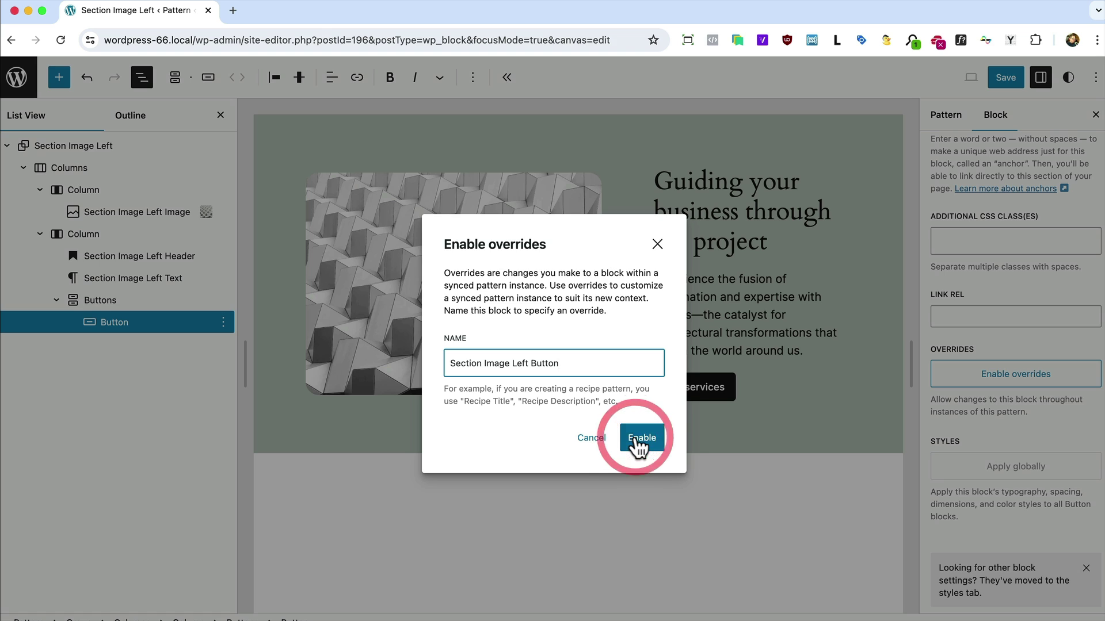
click(1004, 74)
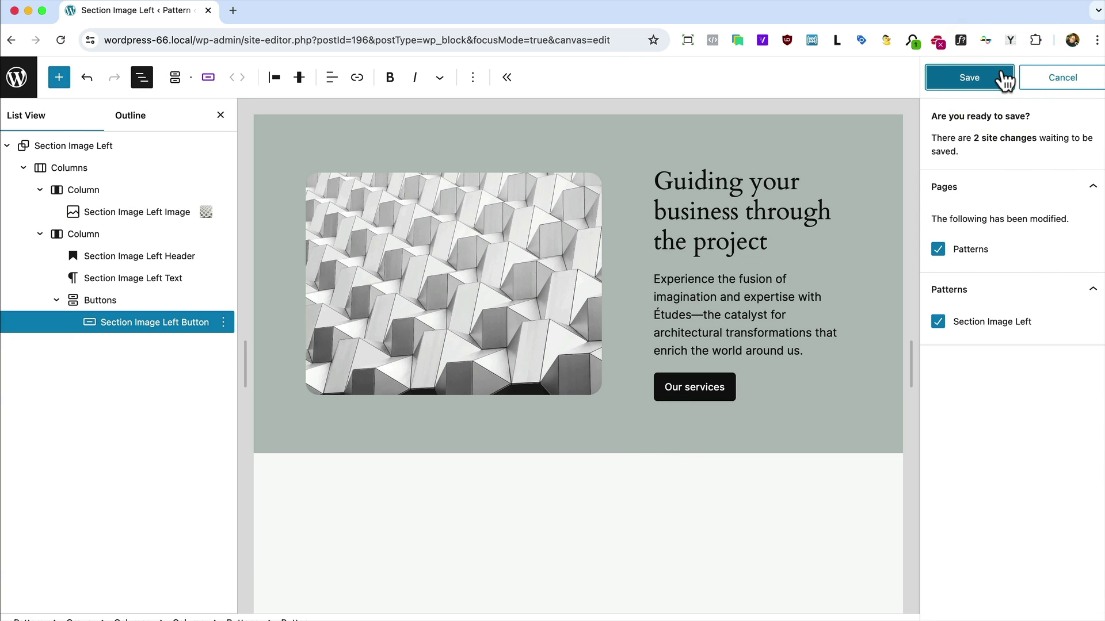
click(1003, 74)
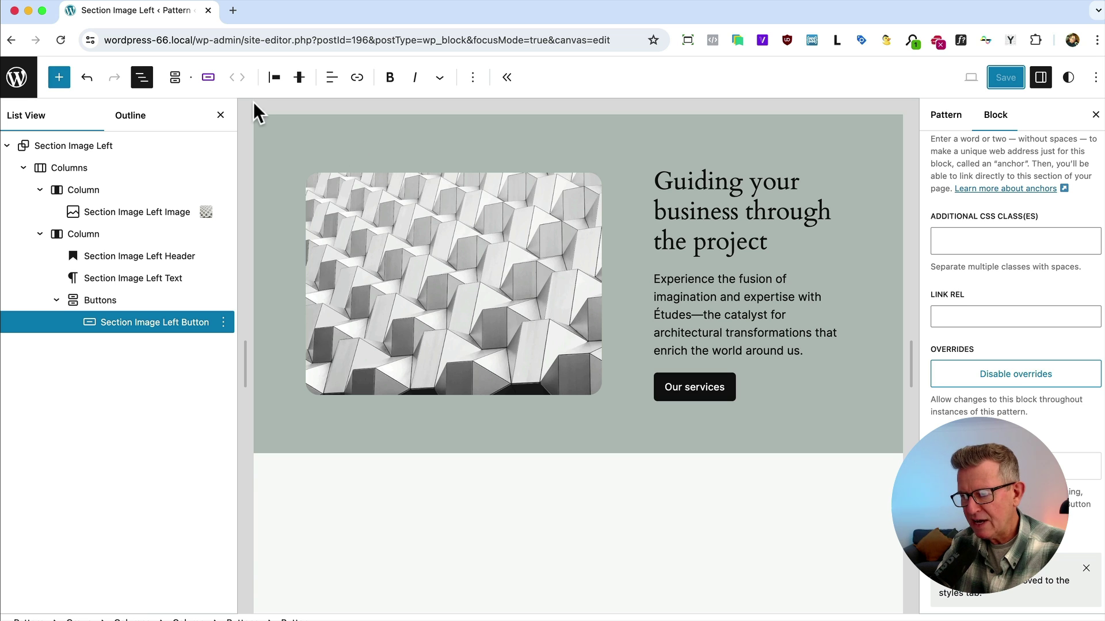
Step: Load wp-admin in a new tab and open the Home page's editor in another tab from Pages
drag(247, 39, 30, 35)
key(super+c)
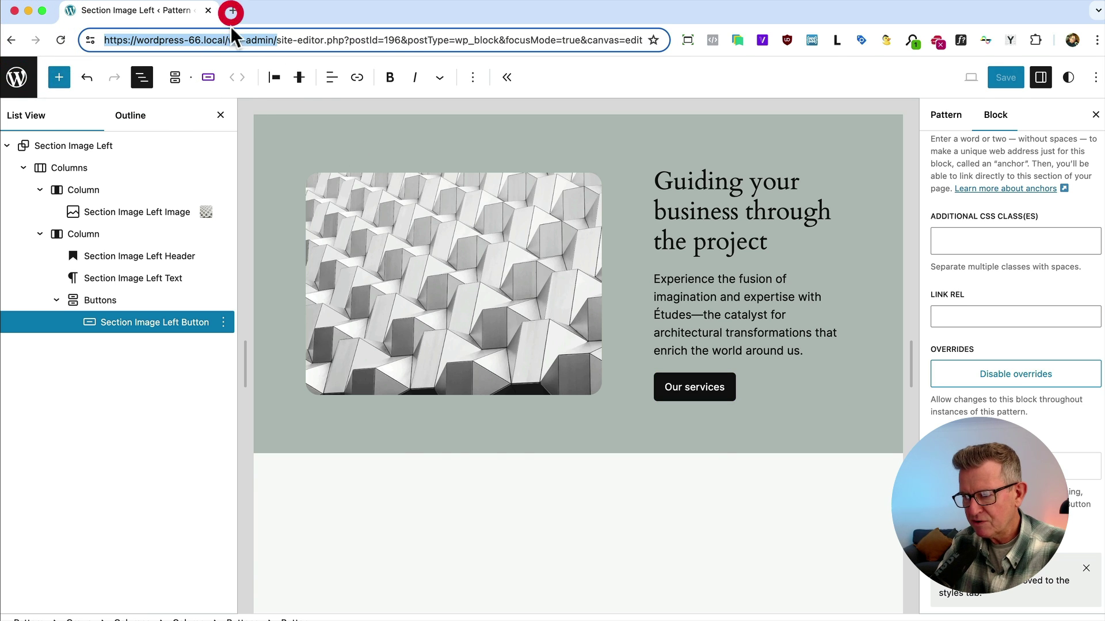
click(231, 13)
key(super+v)
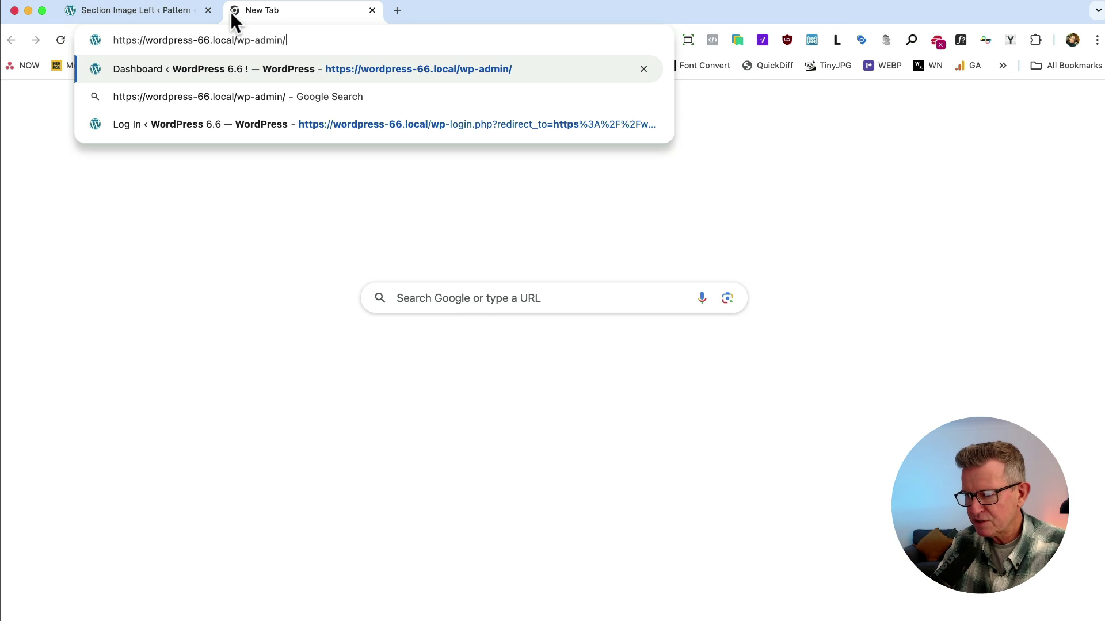
key(Return)
click(44, 230)
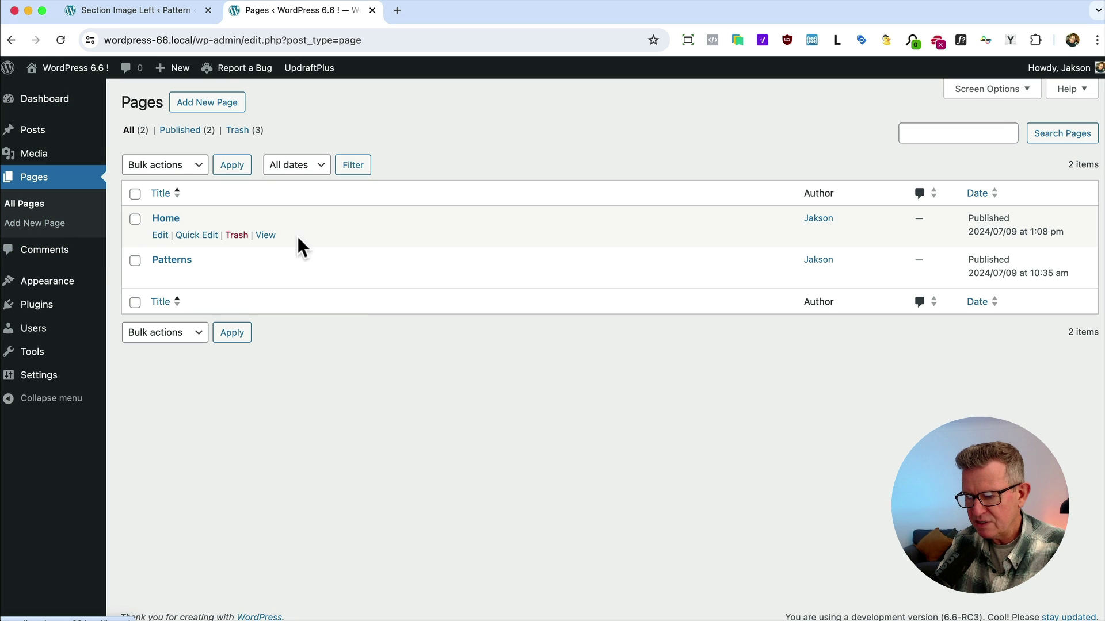
right_click(171, 217)
click(247, 222)
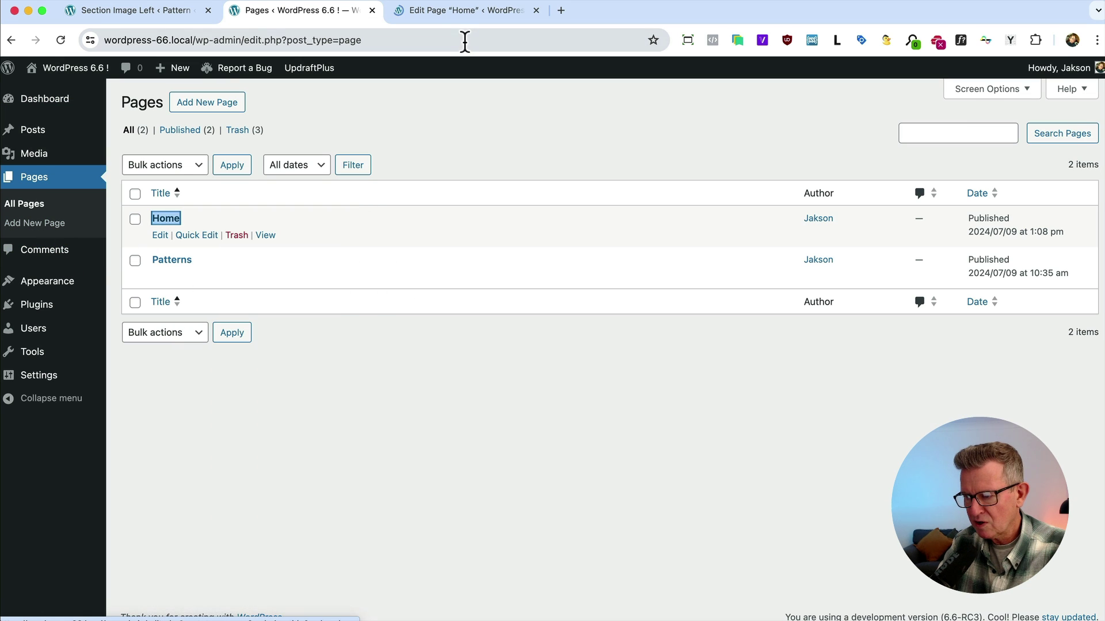
Step: In the Home editor, select the About / Team Jones section and show the pattern library
click(449, 11)
scroll(468, 275, down, 5)
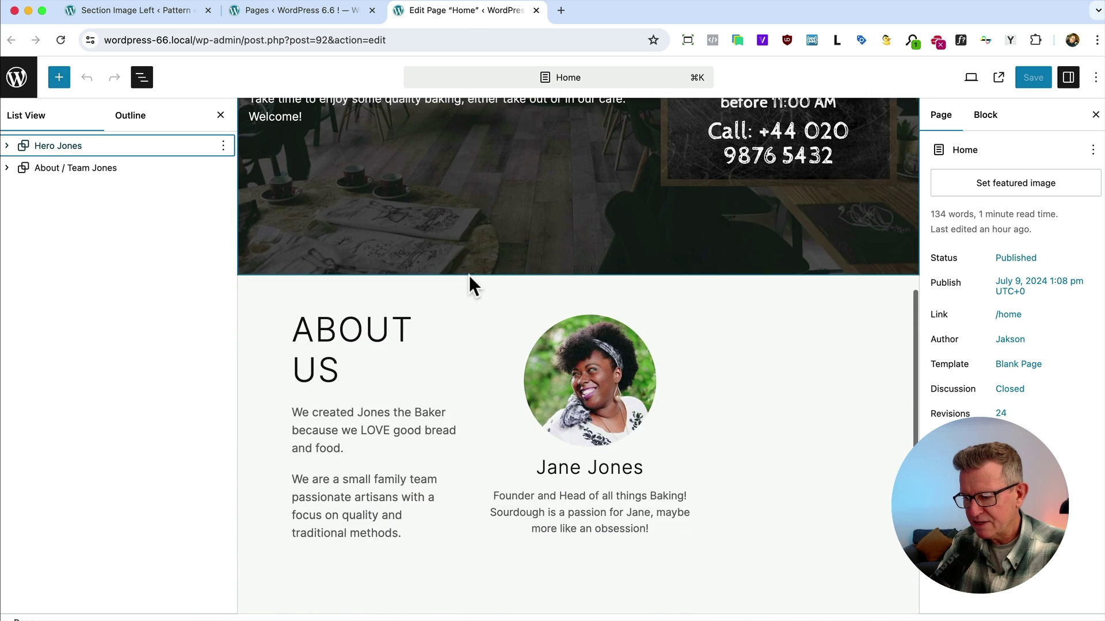
scroll(469, 275, down, 3)
click(83, 167)
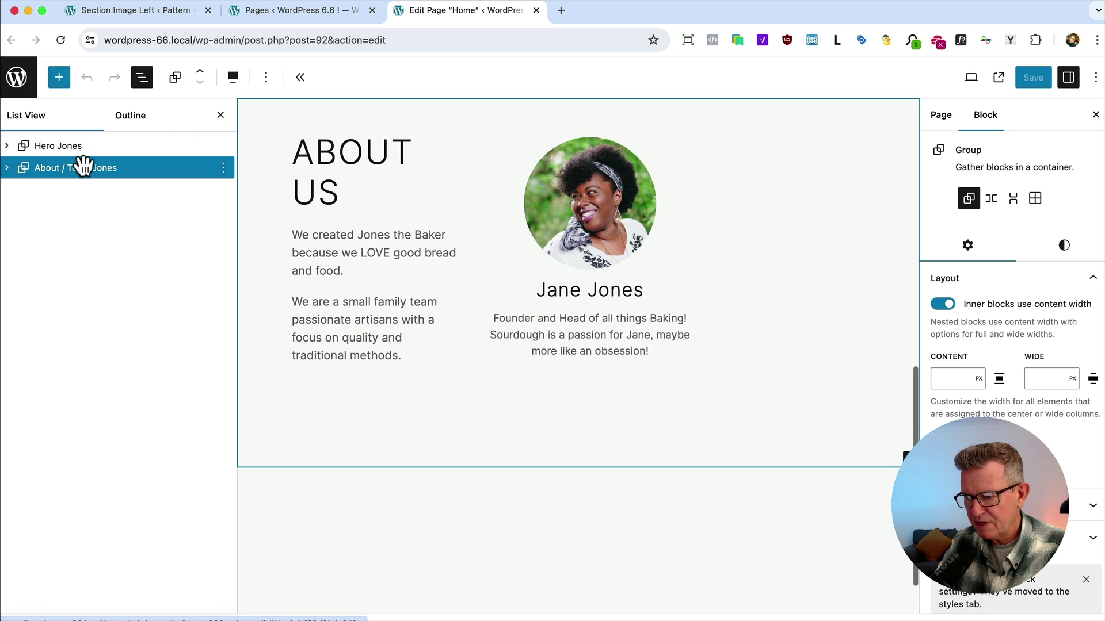
click(59, 77)
Step: Insert the Section Image Left pattern from My patterns into the Home page
click(95, 117)
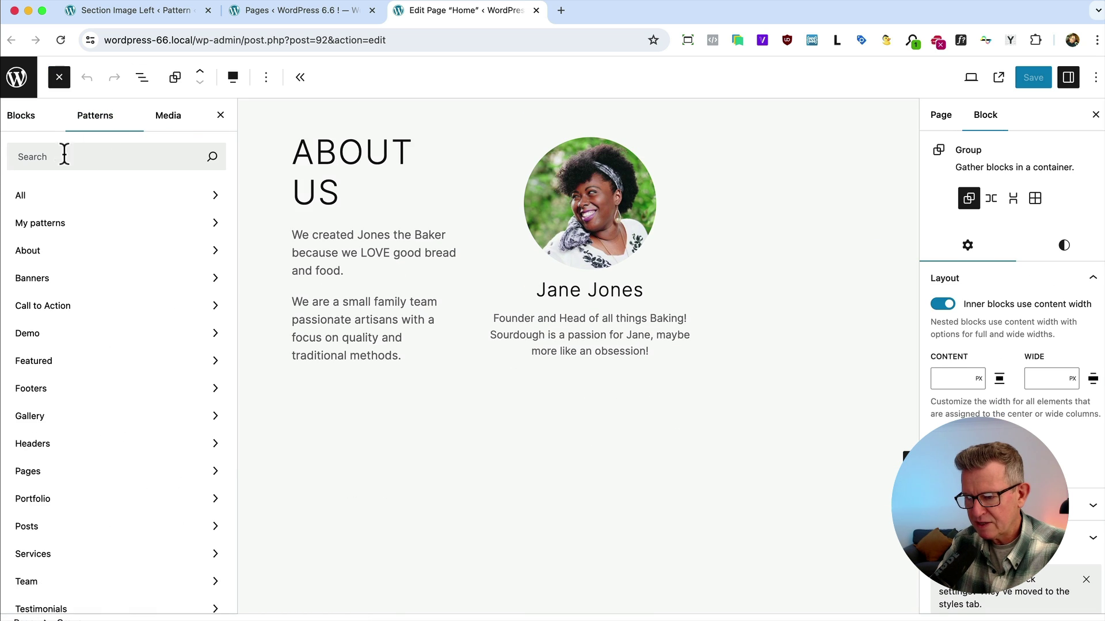
click(40, 223)
click(345, 167)
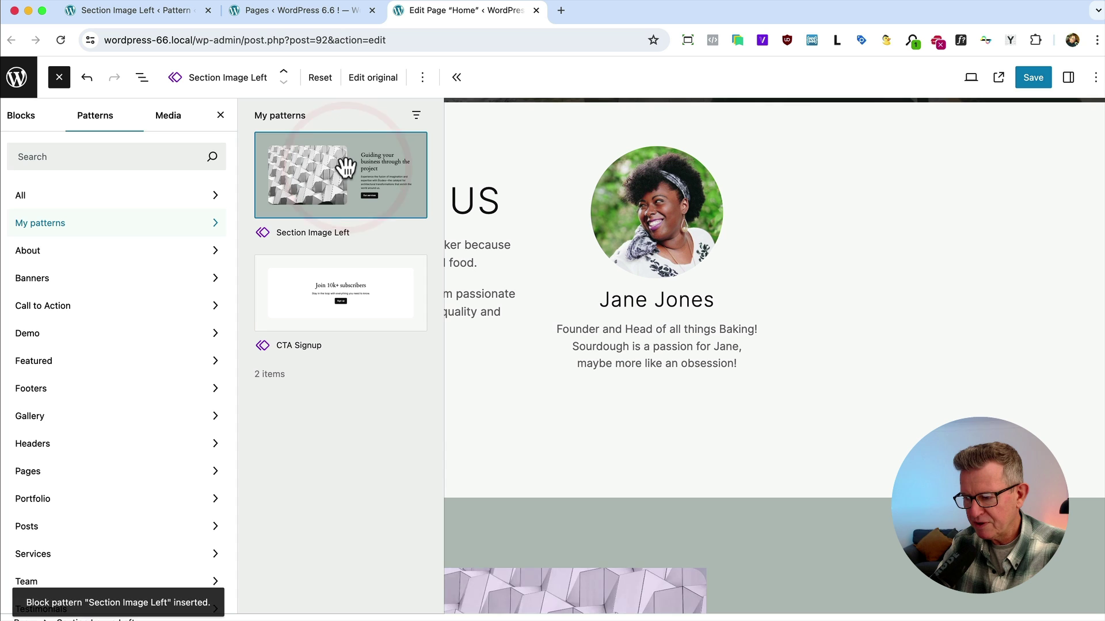
click(554, 320)
Step: Replace the section's image with the business-card image from the Media Library
scroll(556, 322, down, 3)
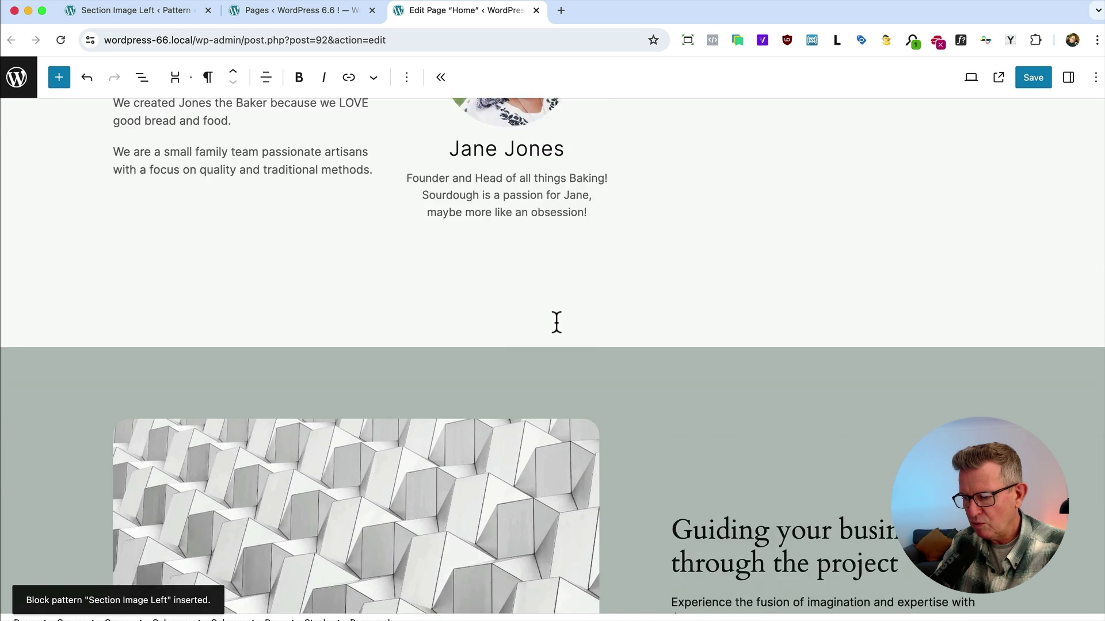
scroll(556, 323, down, 5)
click(371, 345)
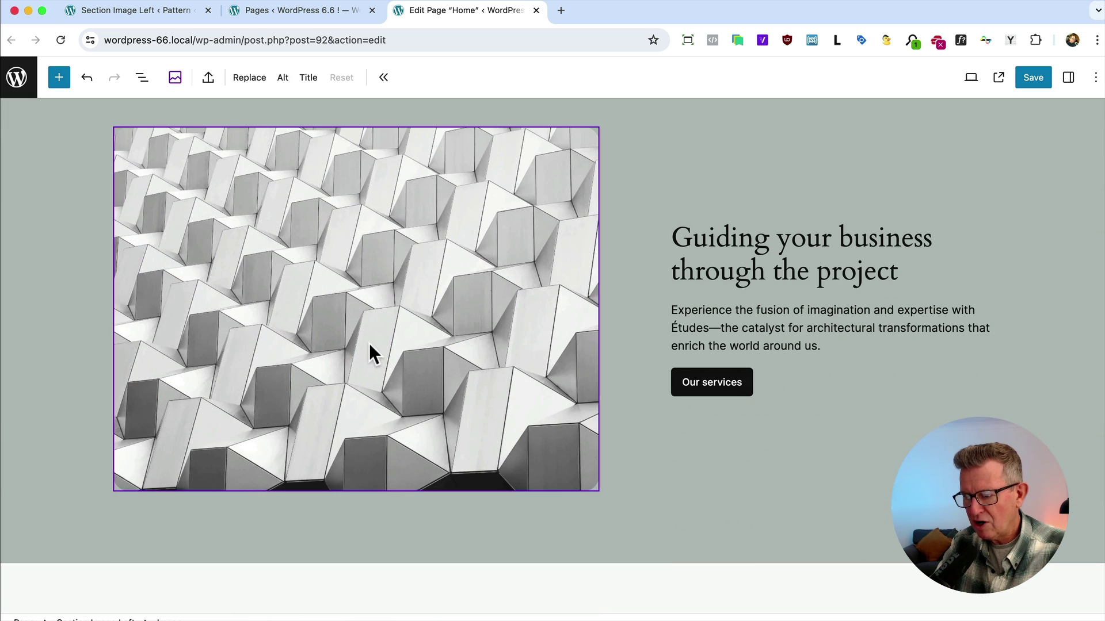
click(249, 79)
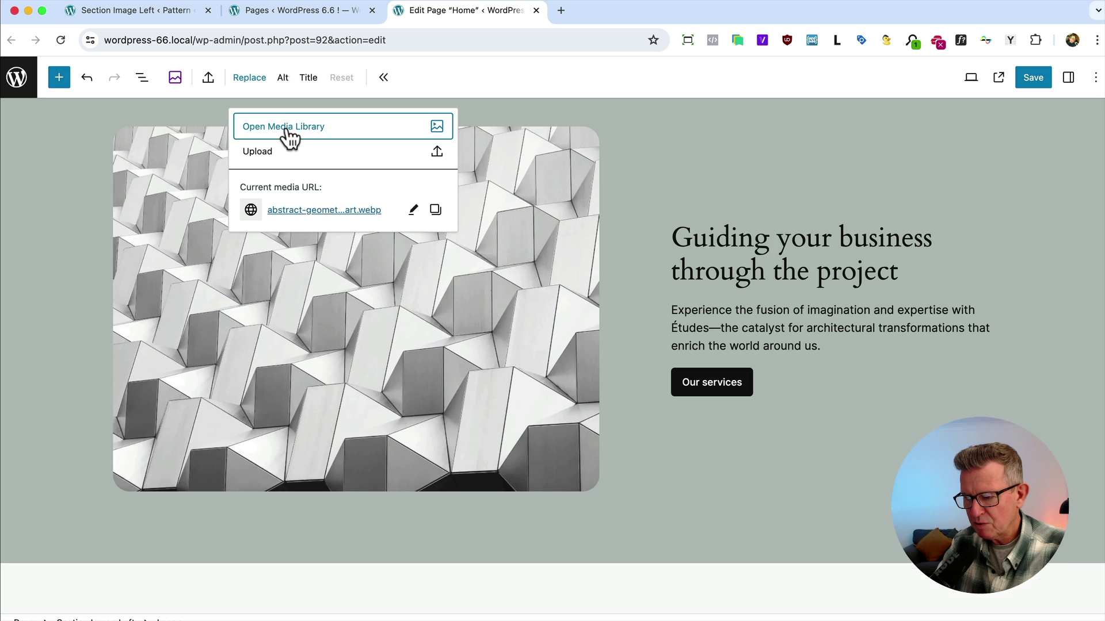
click(288, 129)
click(407, 371)
click(1054, 590)
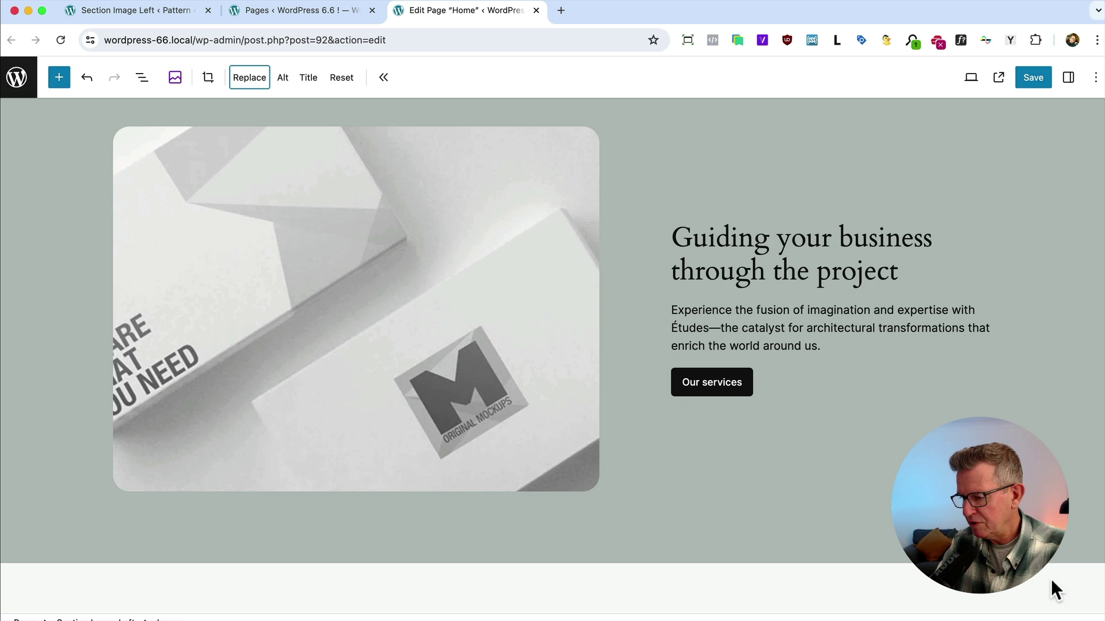
Step: Change the heading word 'Guiding' to 'Helping' and the button text to 'Get more info'
double_click(709, 223)
text(Helping)
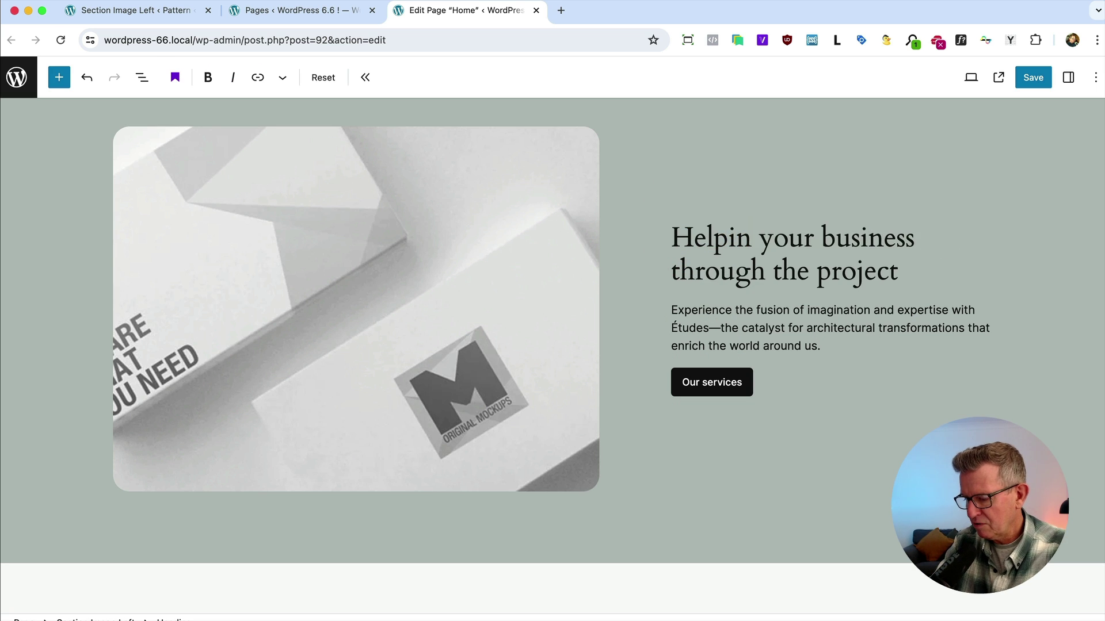
click(710, 386)
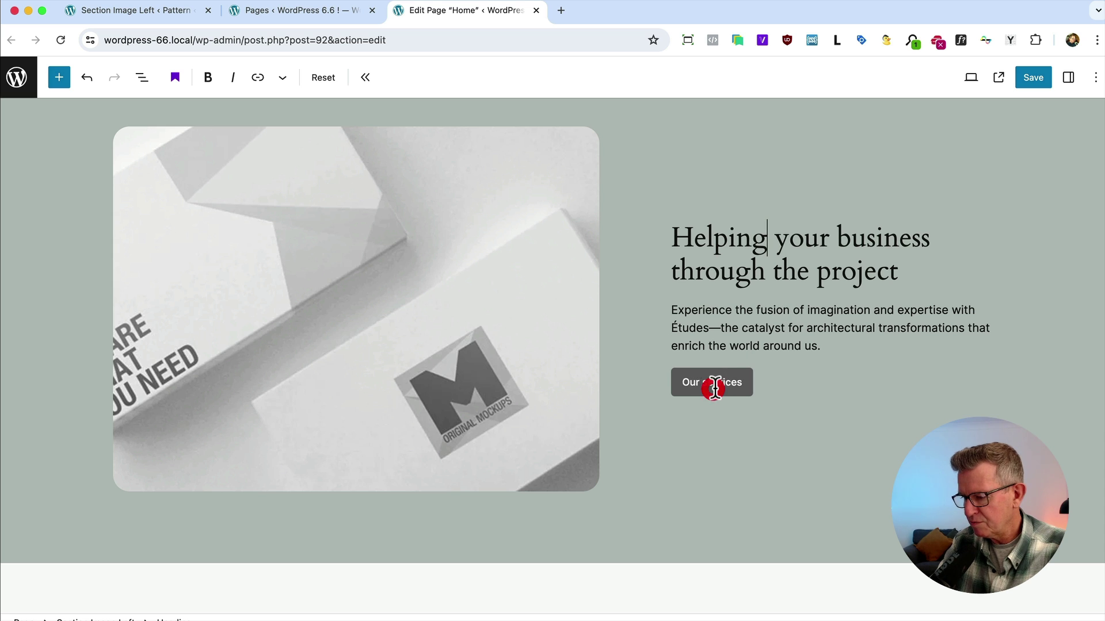
triple_click(712, 386)
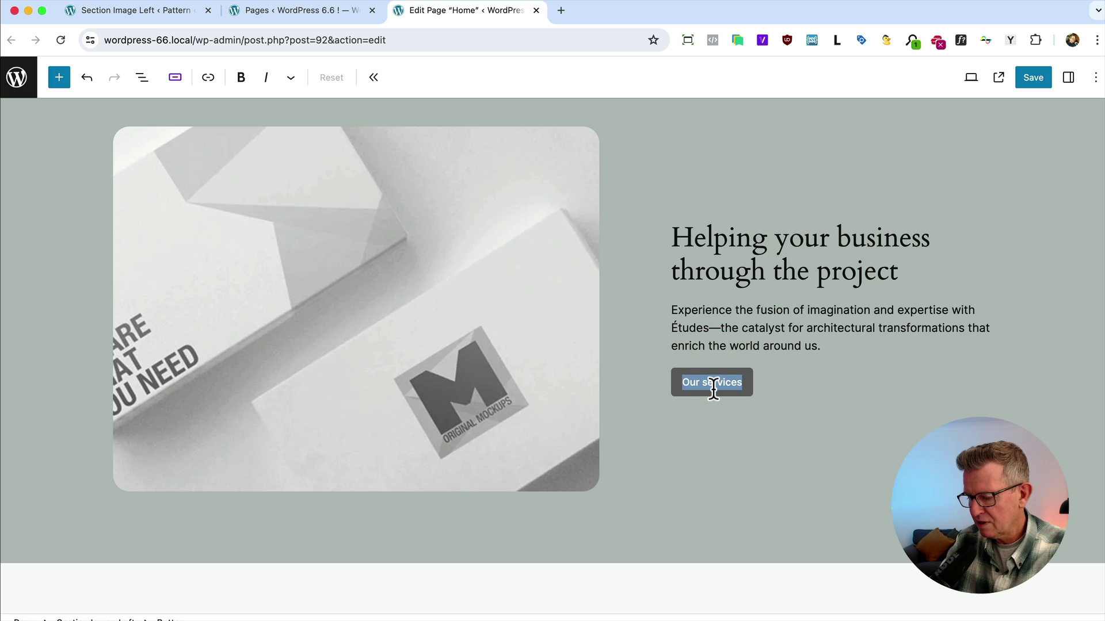
text(Get more info)
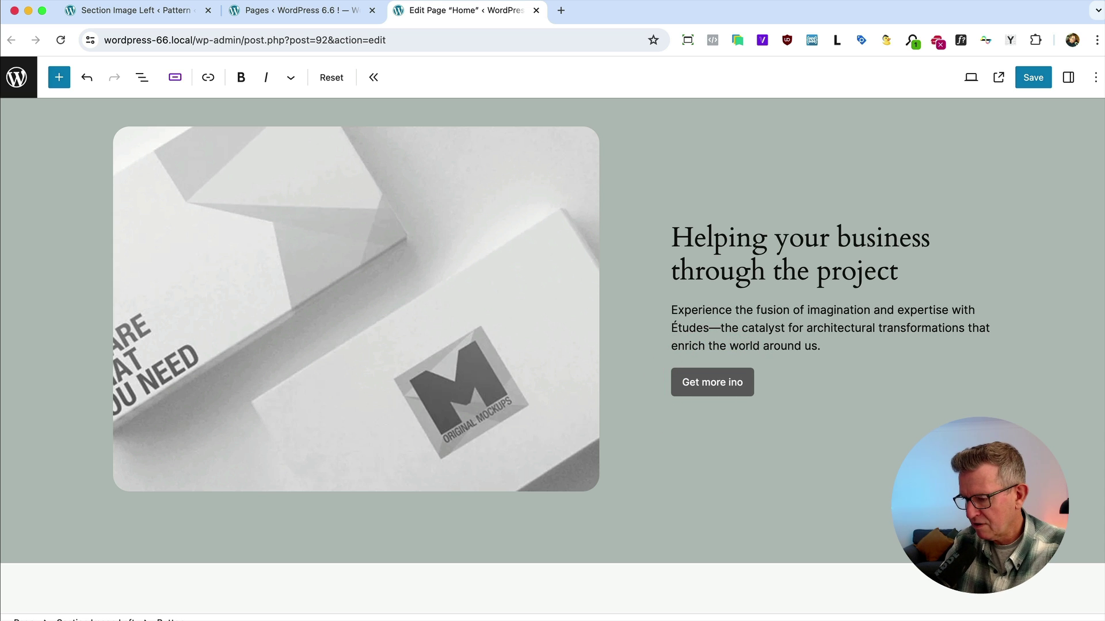
click(816, 442)
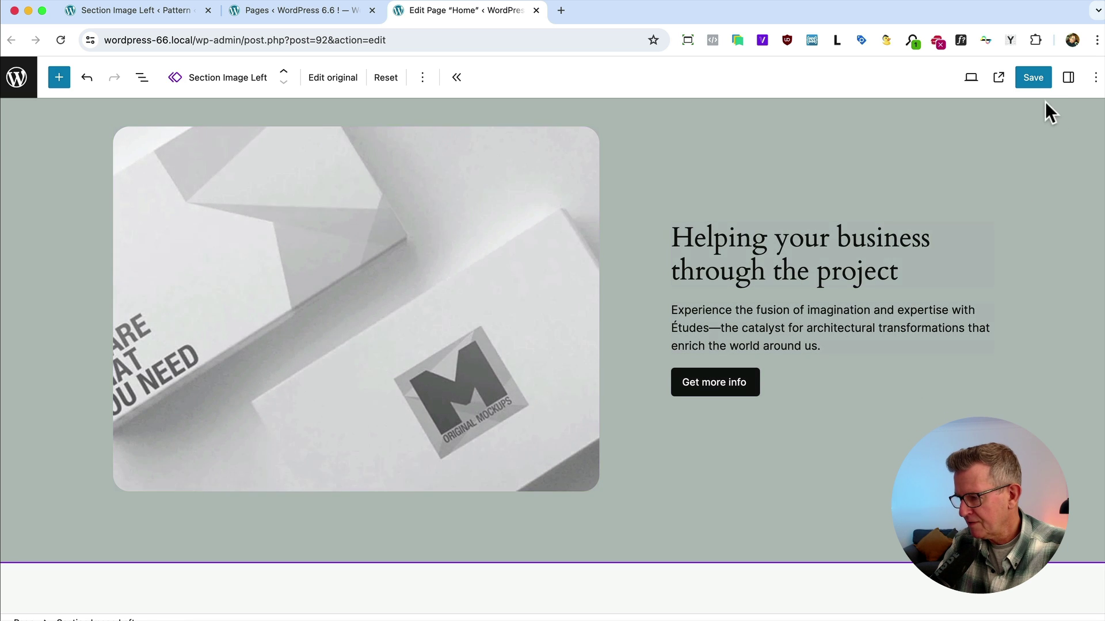
Step: Save the Home page and reload it in Firefox to see the 'Get more info' section live
click(1033, 77)
key(super+Tab)
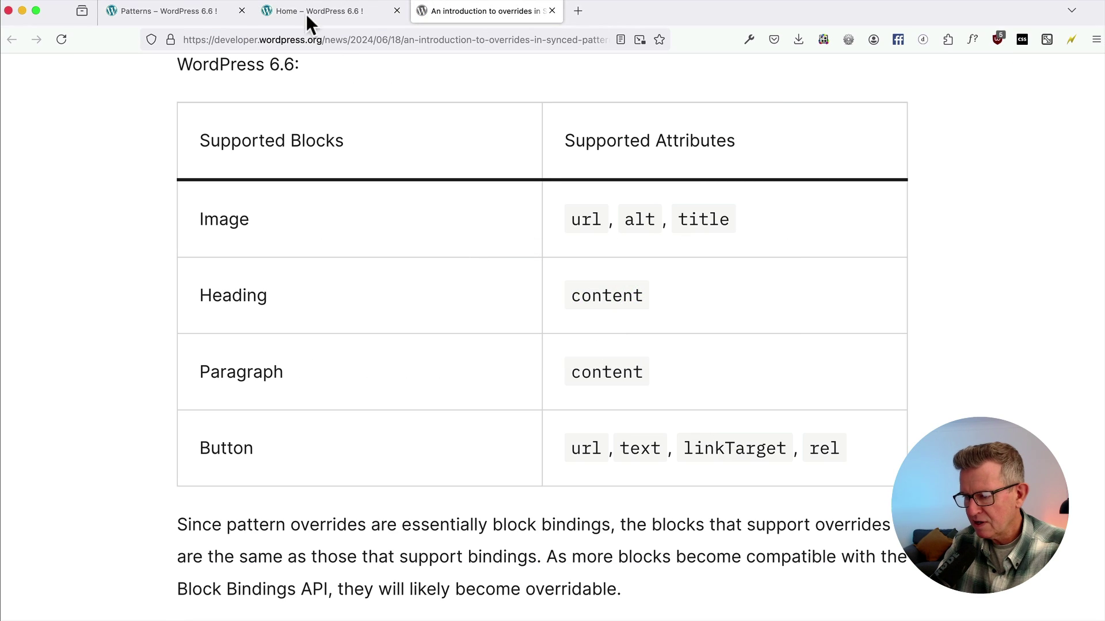
click(291, 11)
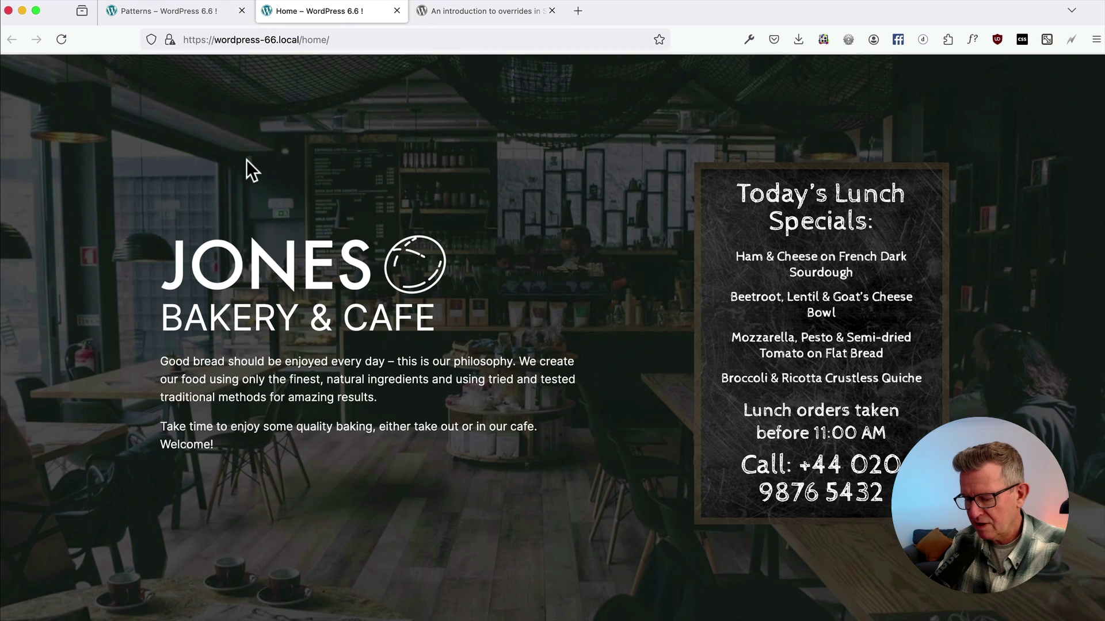
key(super+r)
scroll(391, 225, up, 2)
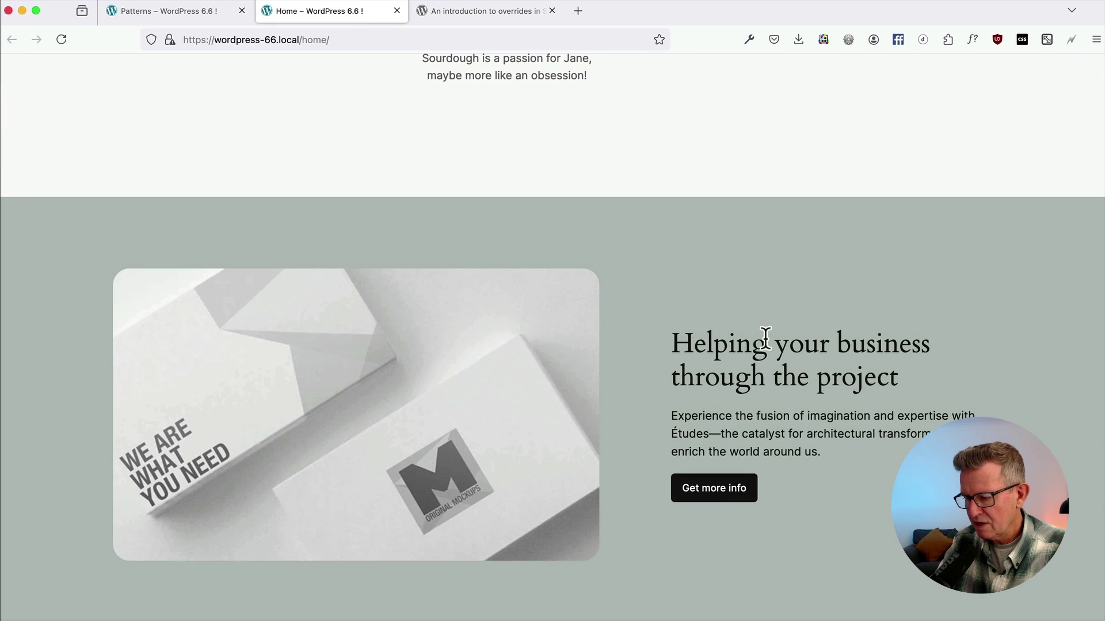
key(super+Tab)
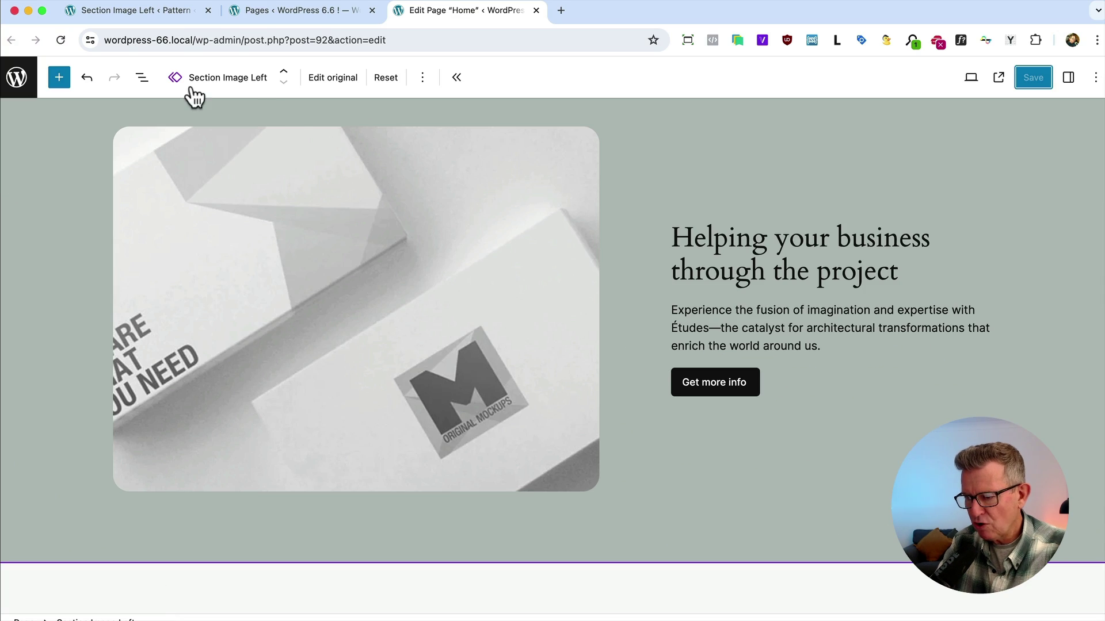
Step: Insert another plain Section Image Left pattern from My patterns under the edited one
click(142, 77)
click(59, 78)
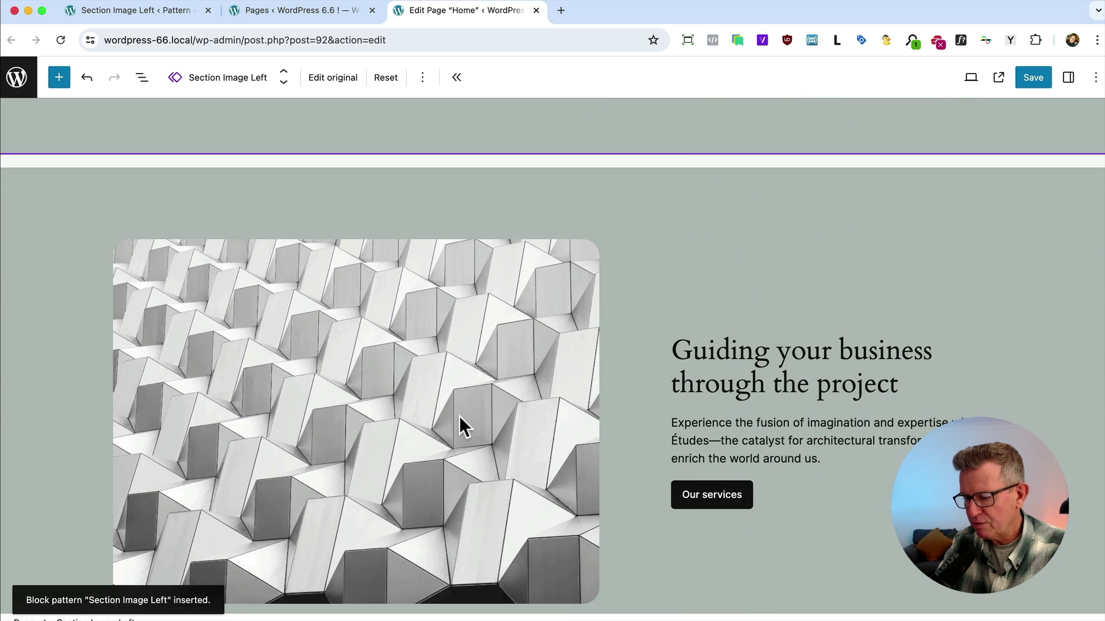
scroll(609, 397, up, 6)
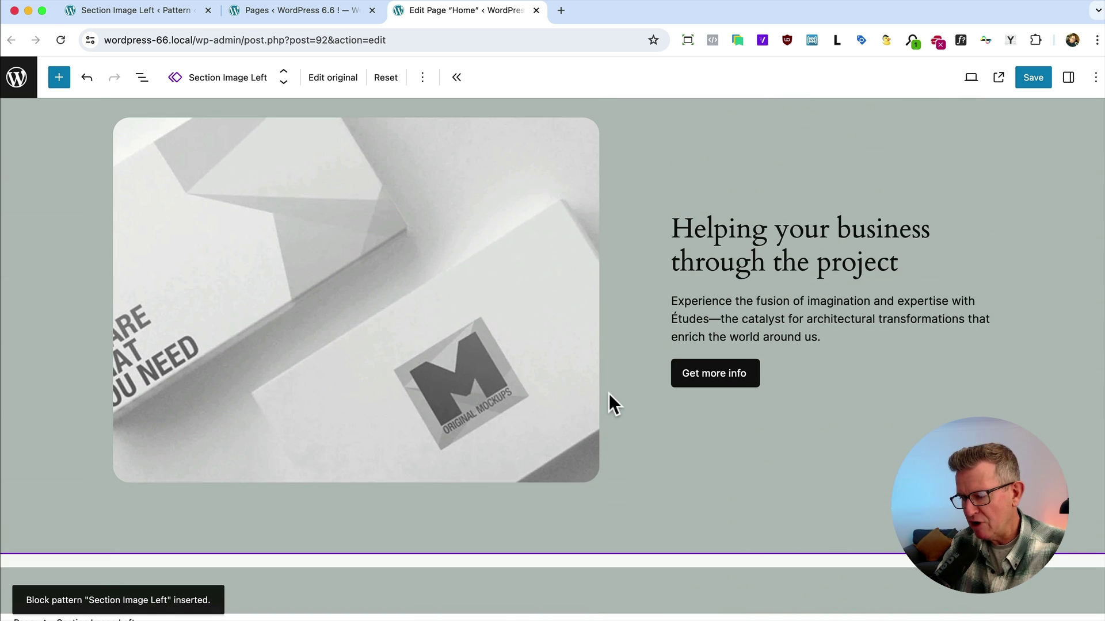
scroll(602, 392, down, 1)
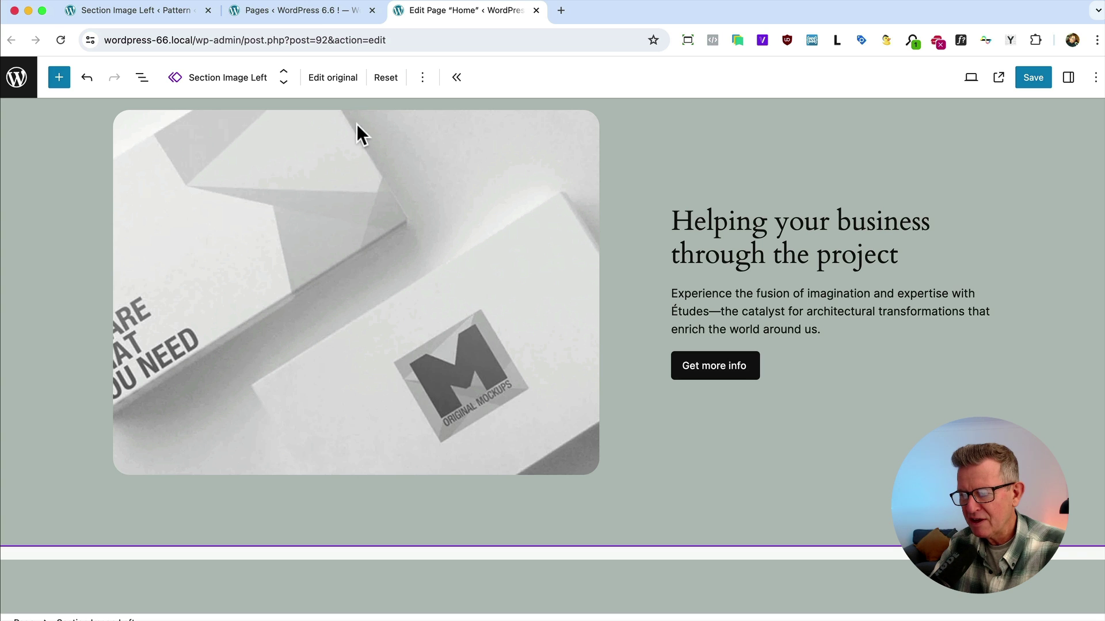
Step: Select the Team Card group containing the About Us team photo in List View
click(313, 14)
click(460, 9)
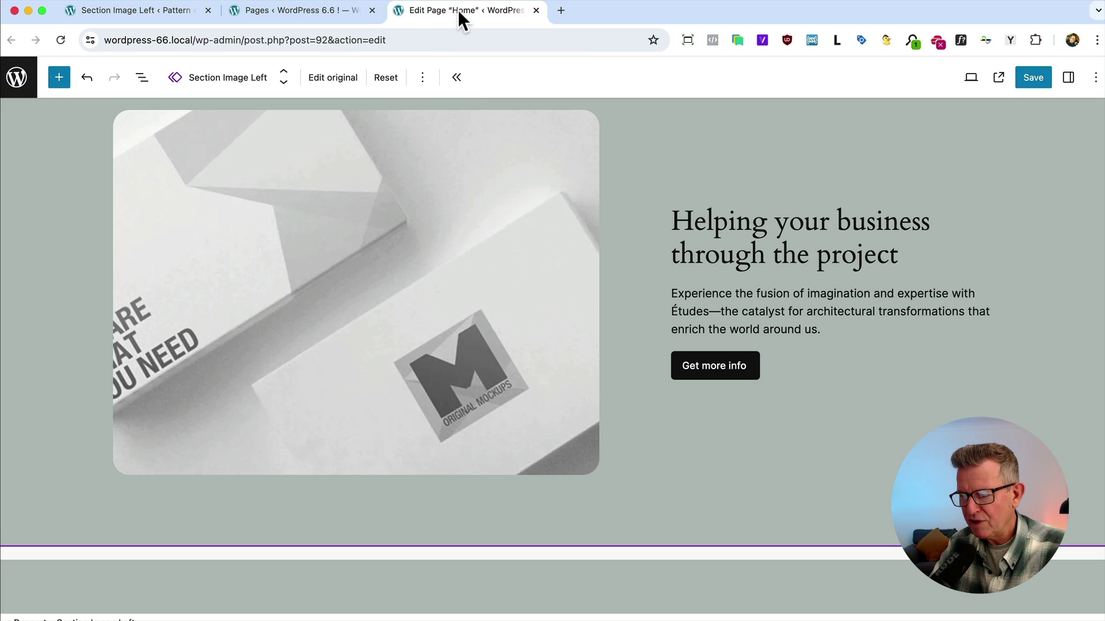
scroll(519, 206, down, 10)
scroll(519, 205, down, 2)
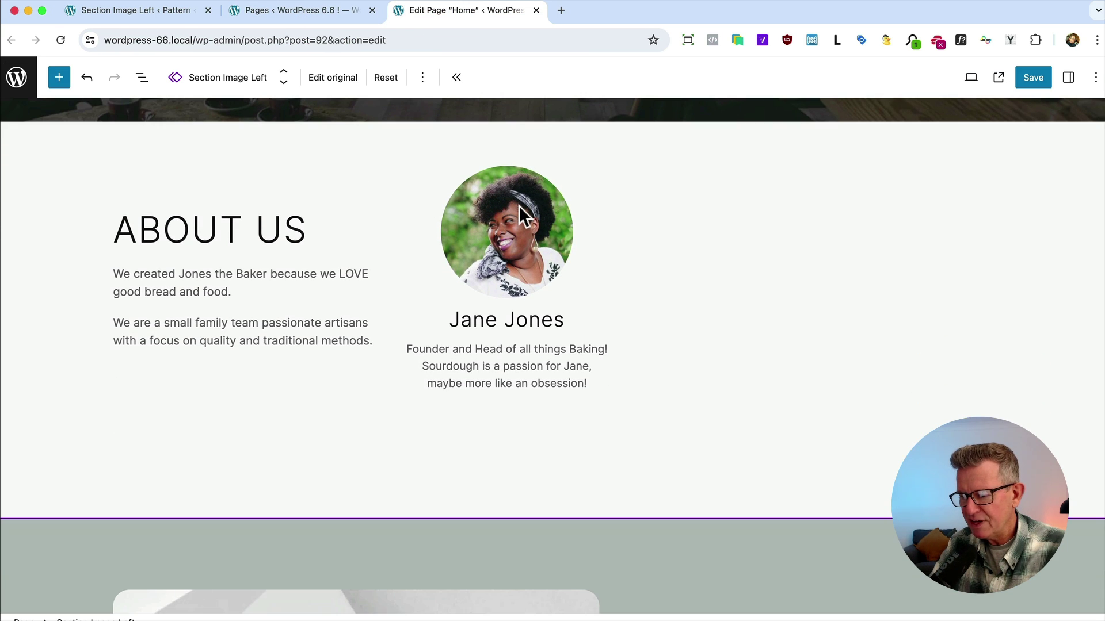
click(527, 262)
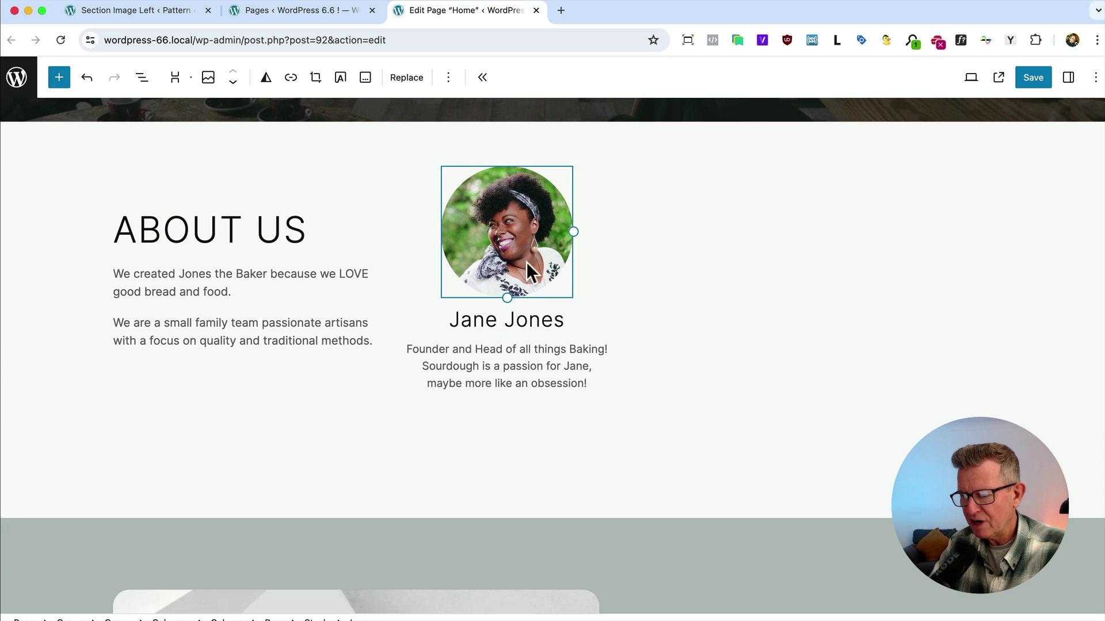
click(142, 77)
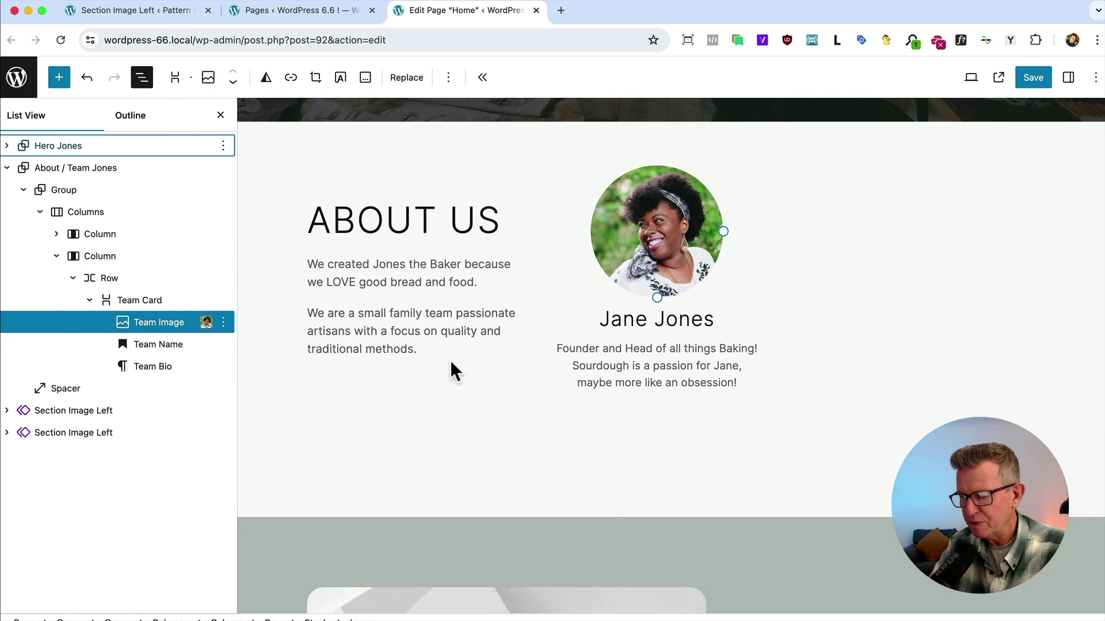
click(139, 300)
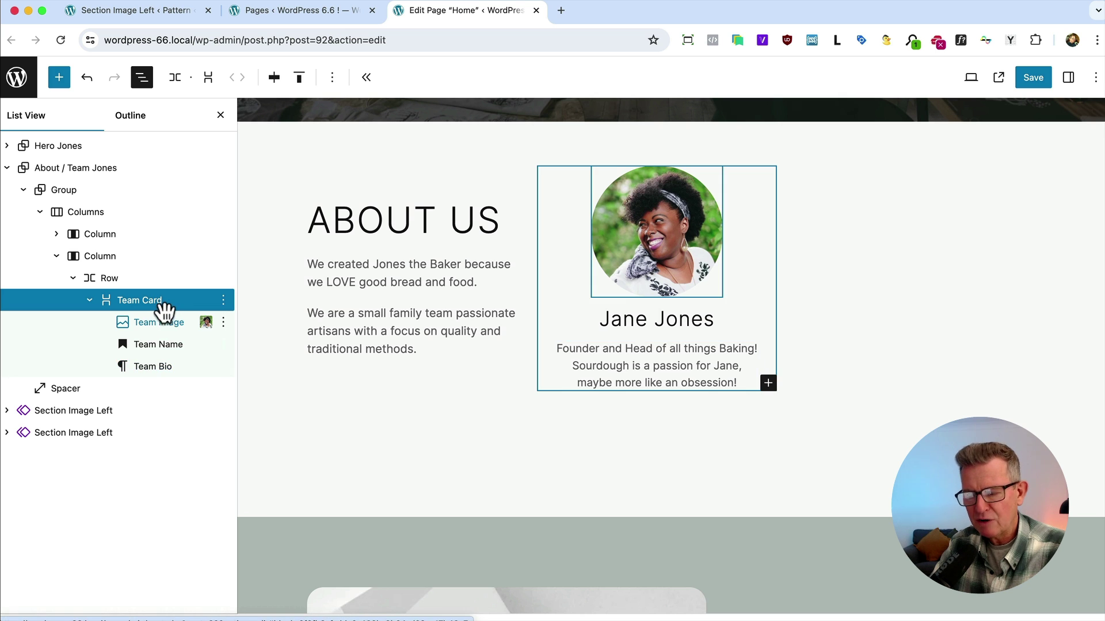
Step: Create a synced pattern named 'Team Card' in the Demo category from the group
right_click(141, 306)
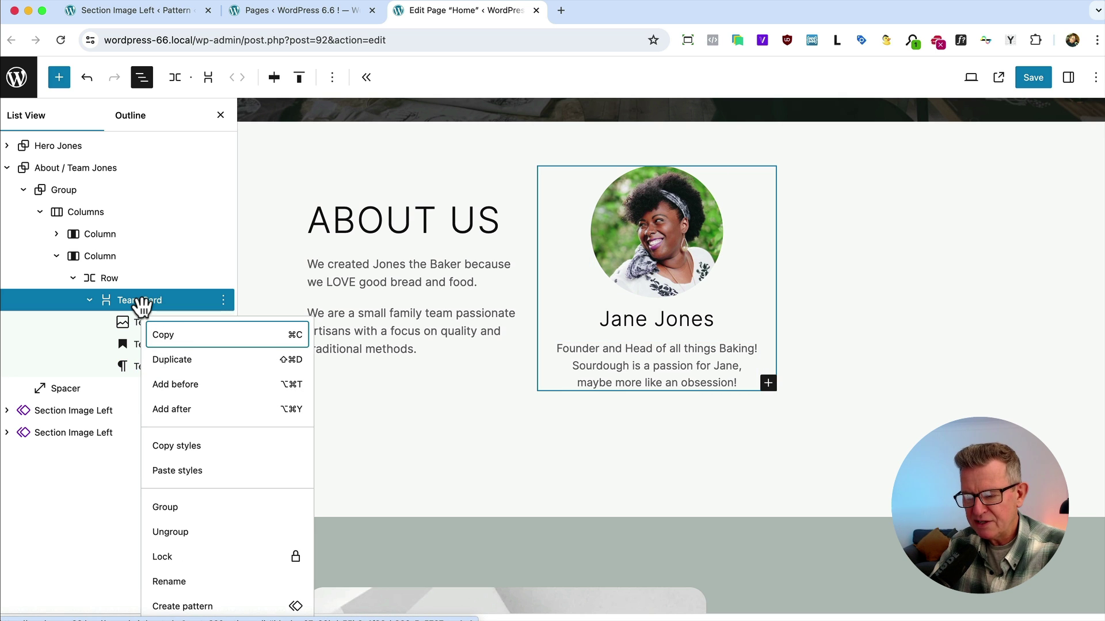
scroll(190, 578, down, 1)
click(190, 577)
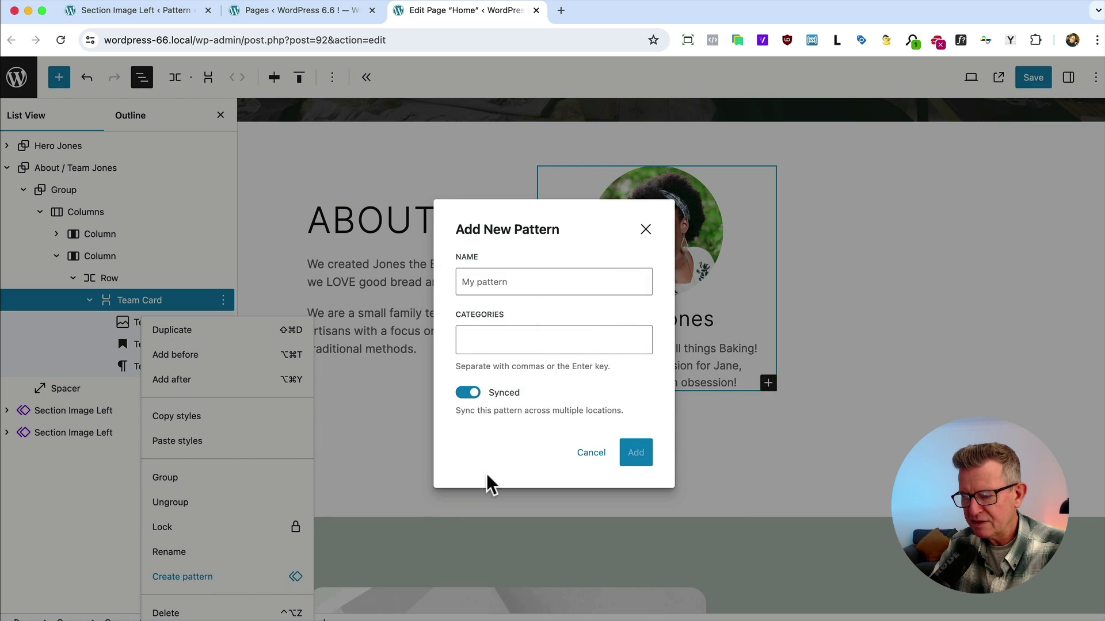
click(502, 271)
text(Team Card)
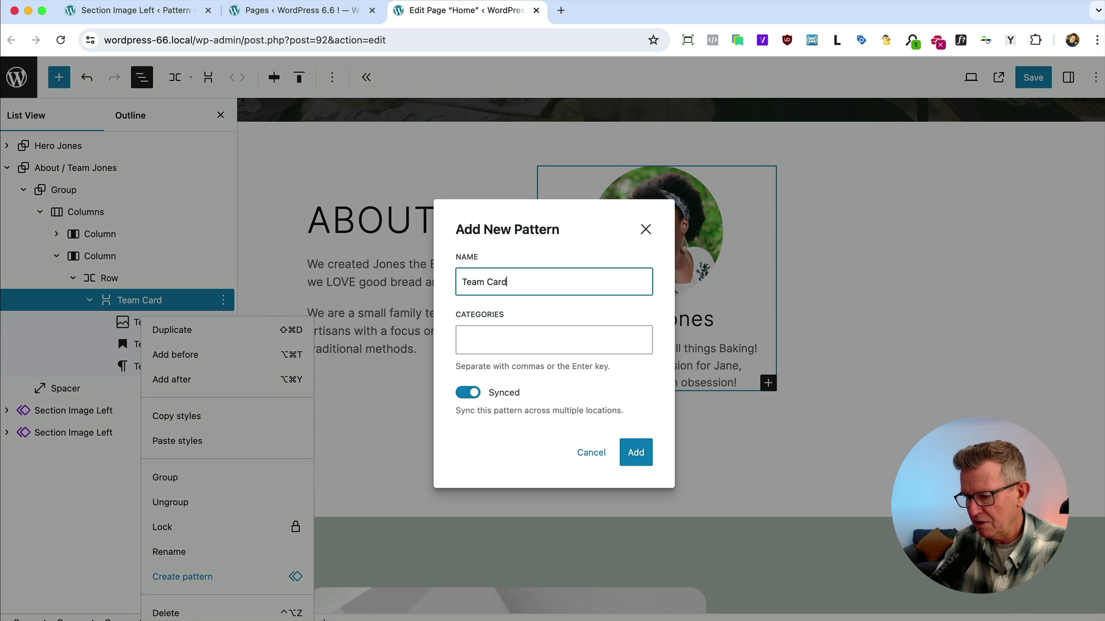
key(Tab)
text(de)
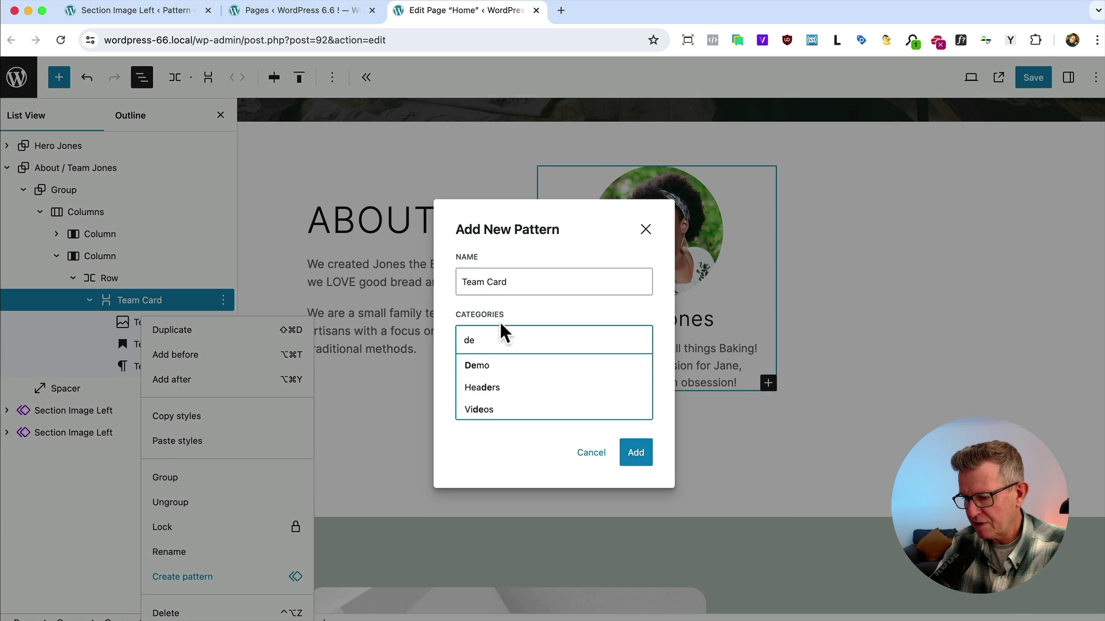
click(476, 374)
click(474, 432)
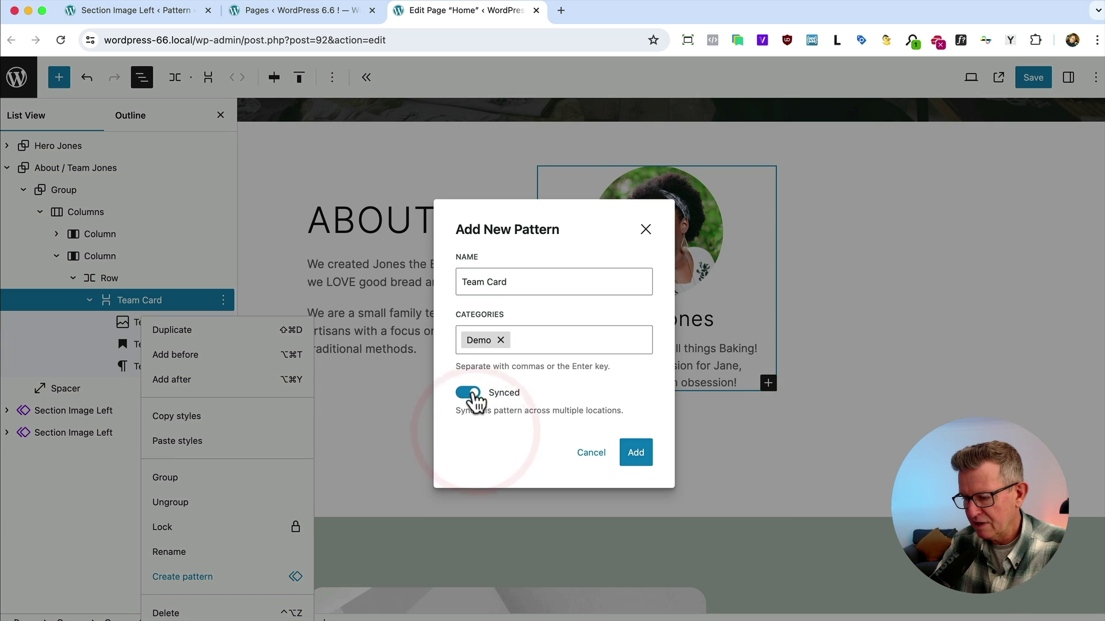
click(636, 452)
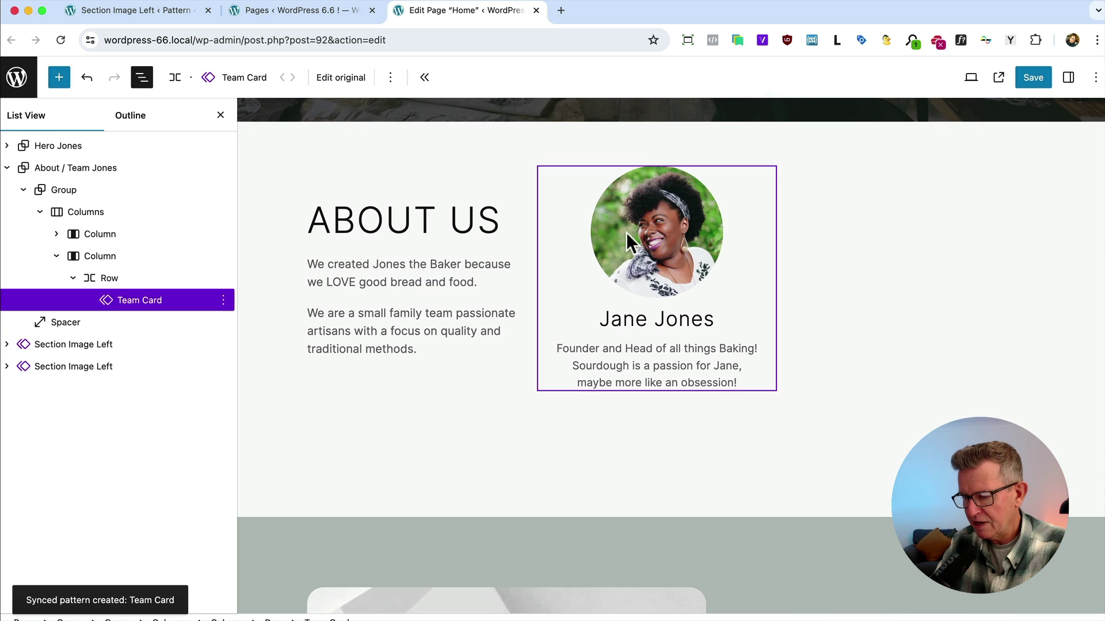
Step: In the original Team Card pattern, enable overrides on the photo, named 'Team Image'
click(340, 78)
click(675, 216)
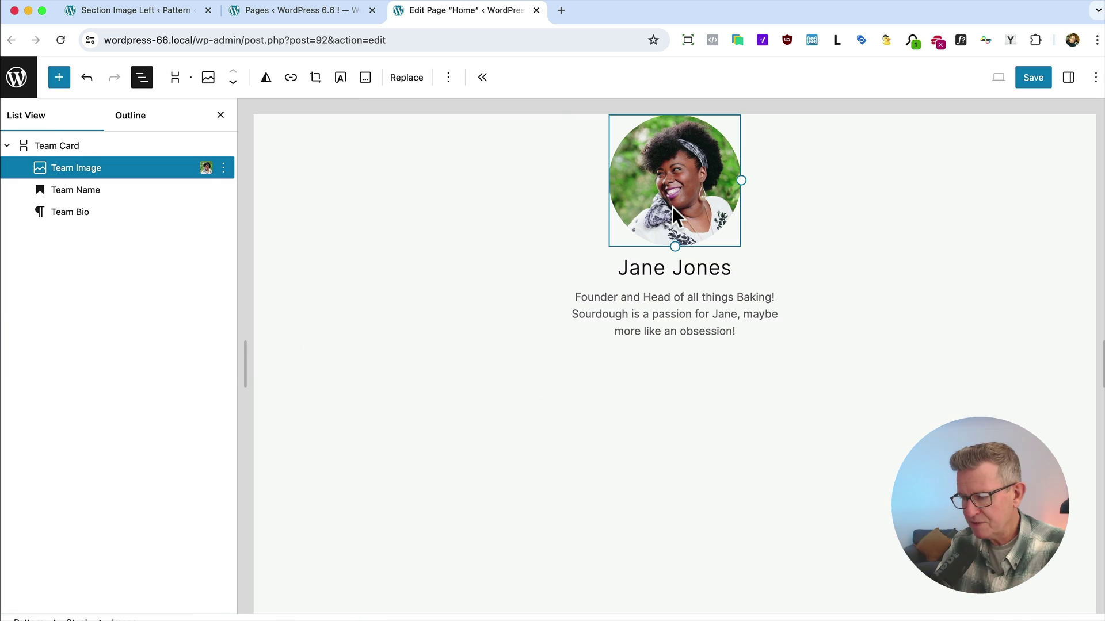
click(1067, 78)
scroll(965, 278, down, 1)
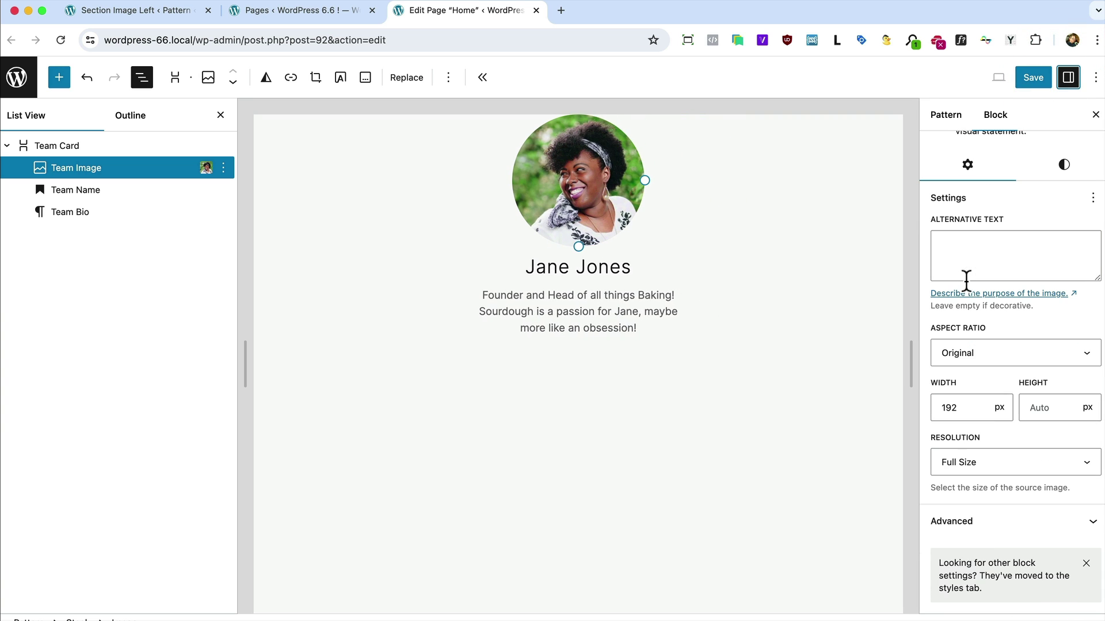
click(1000, 535)
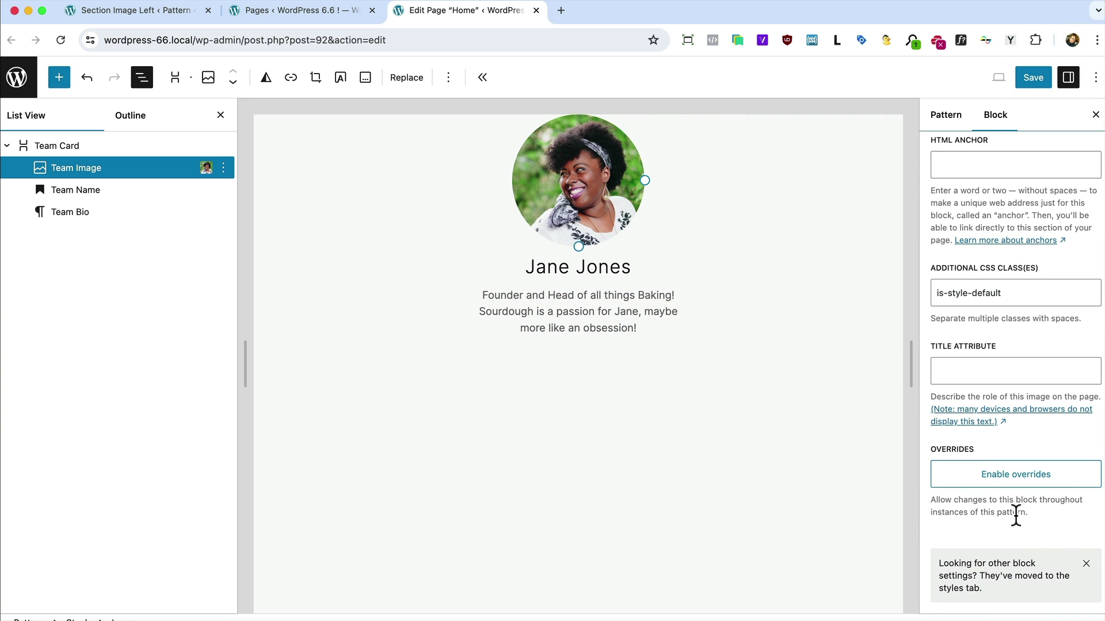
click(996, 464)
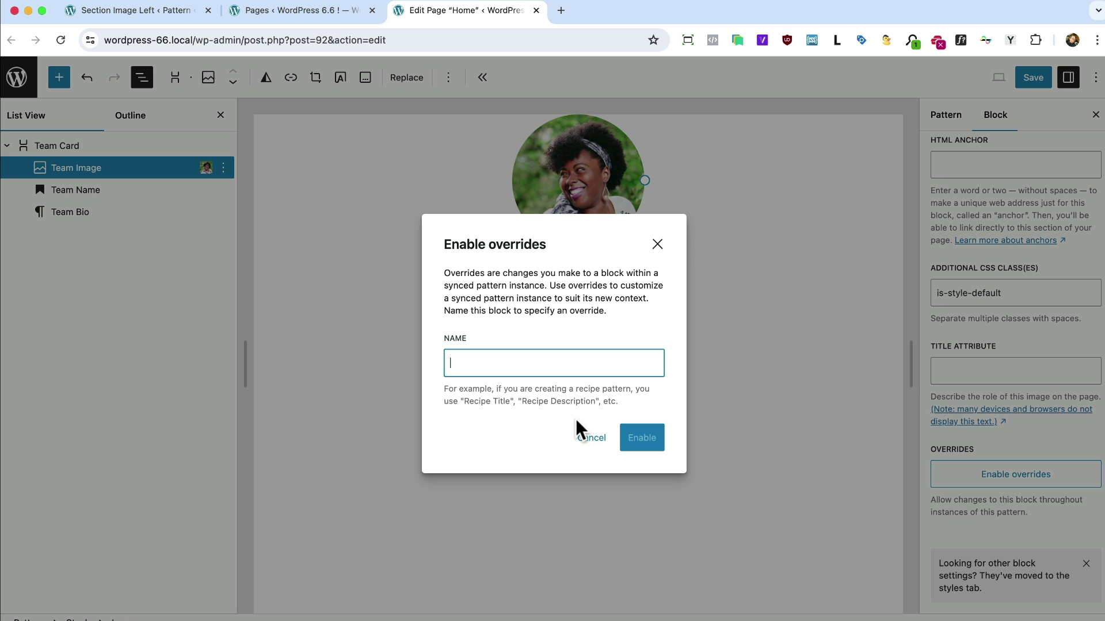
text(Team Image)
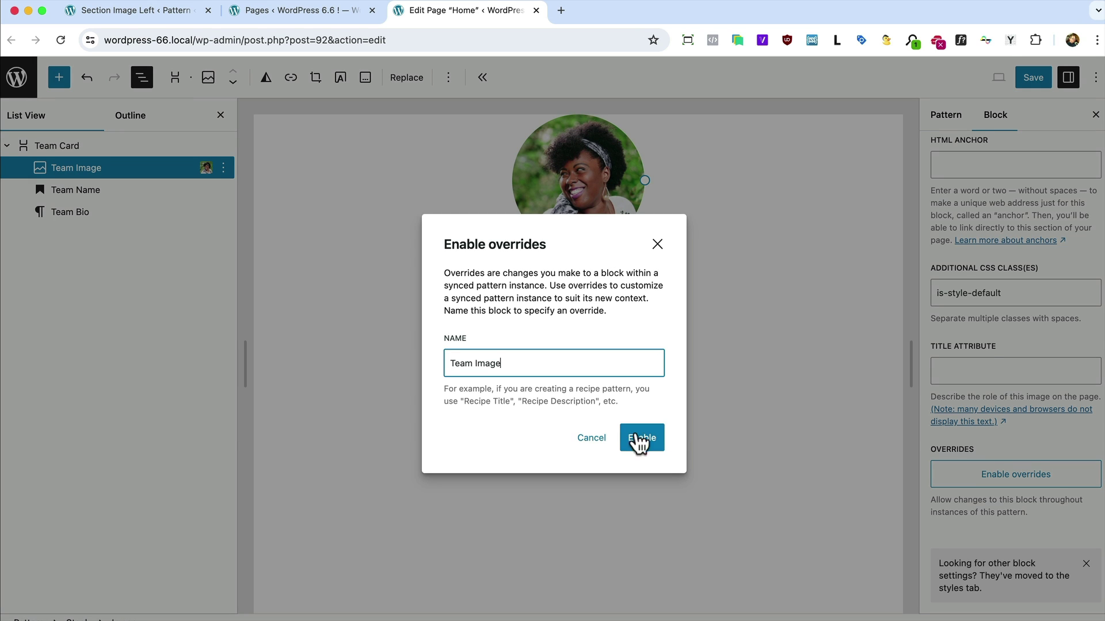
click(646, 442)
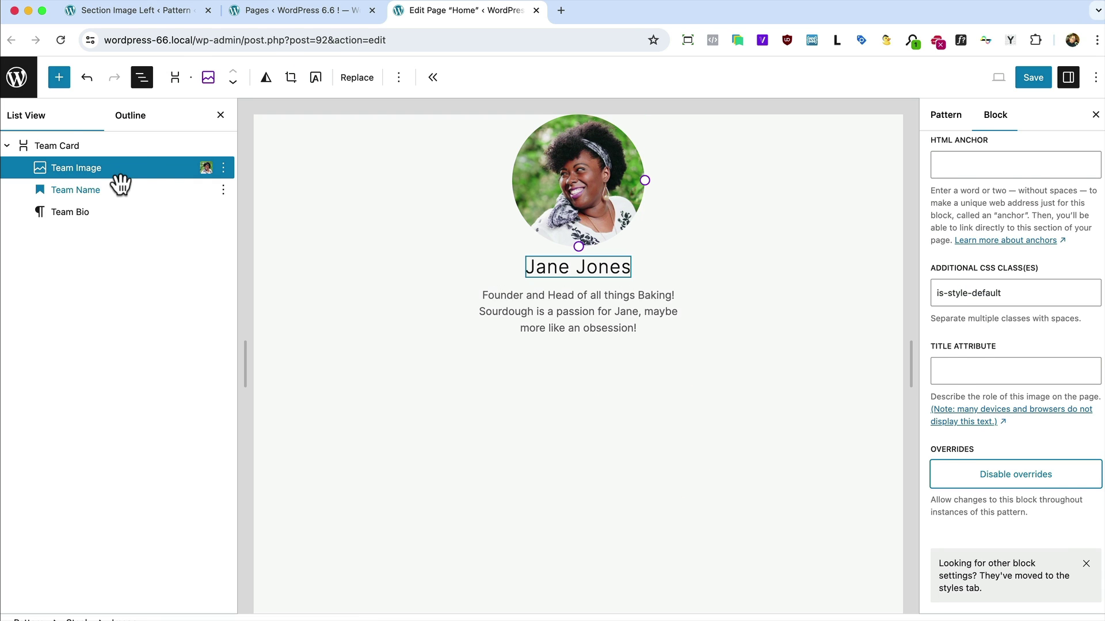
Step: Enable overrides on the name block, named 'Team Name'
click(118, 188)
scroll(1041, 370, down, 8)
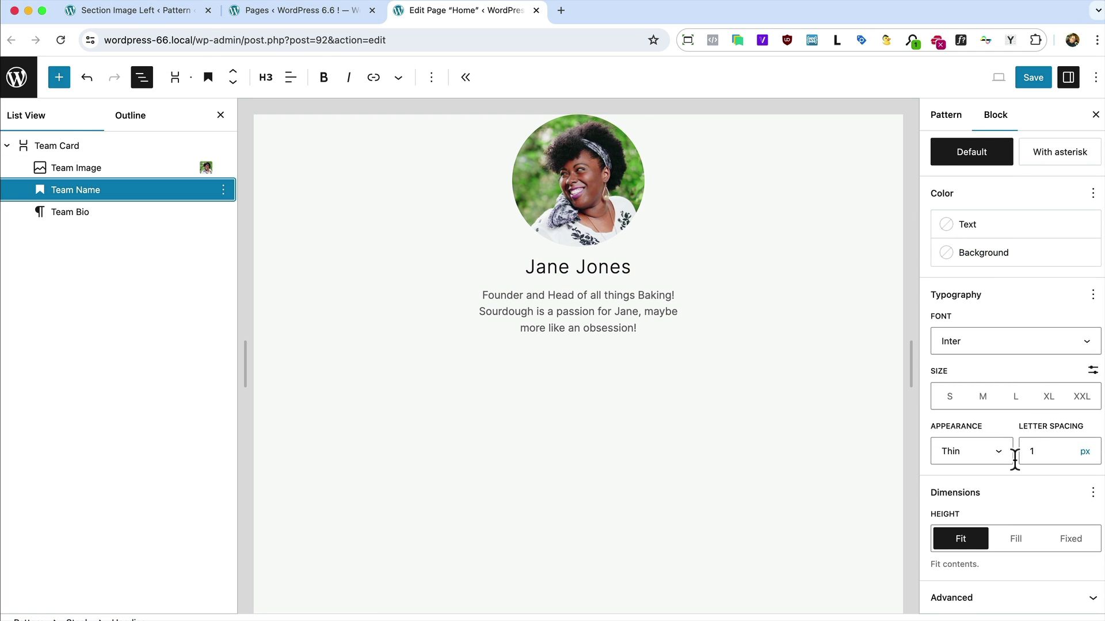
click(1016, 551)
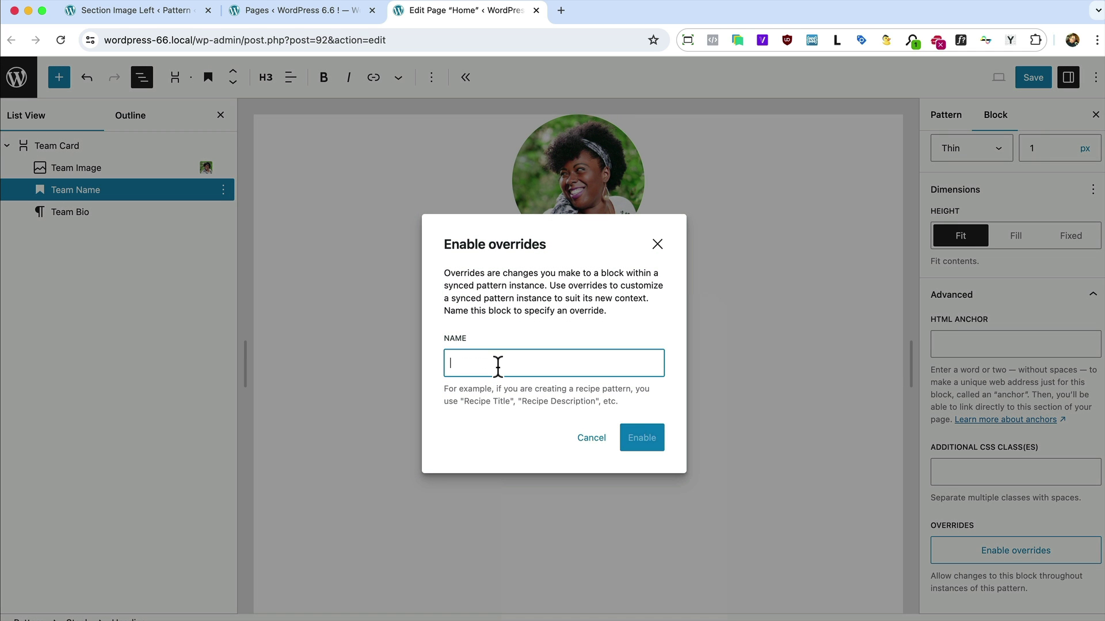
text(Team Name)
click(642, 437)
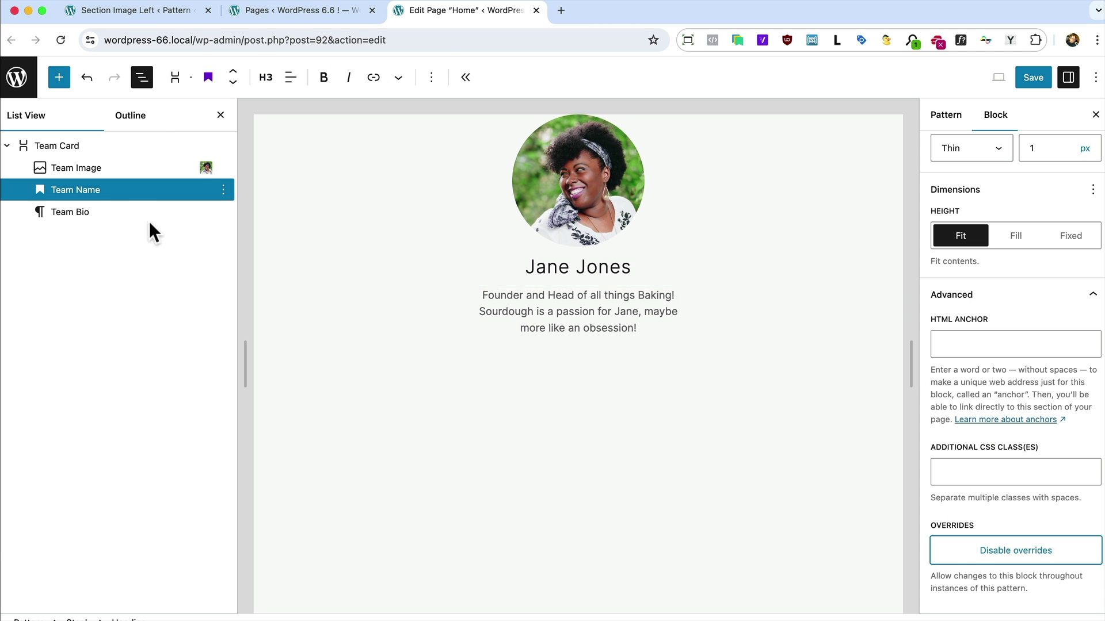
Step: Enable overrides on the bio block, named 'Team Bio'
click(130, 213)
scroll(1006, 455, down, 5)
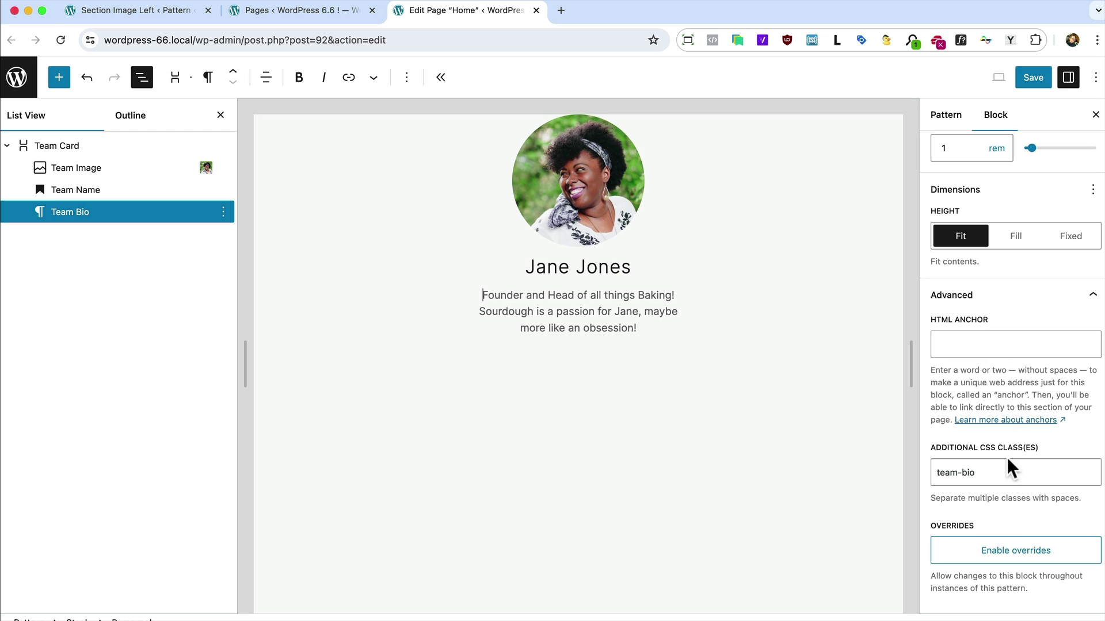
click(1006, 551)
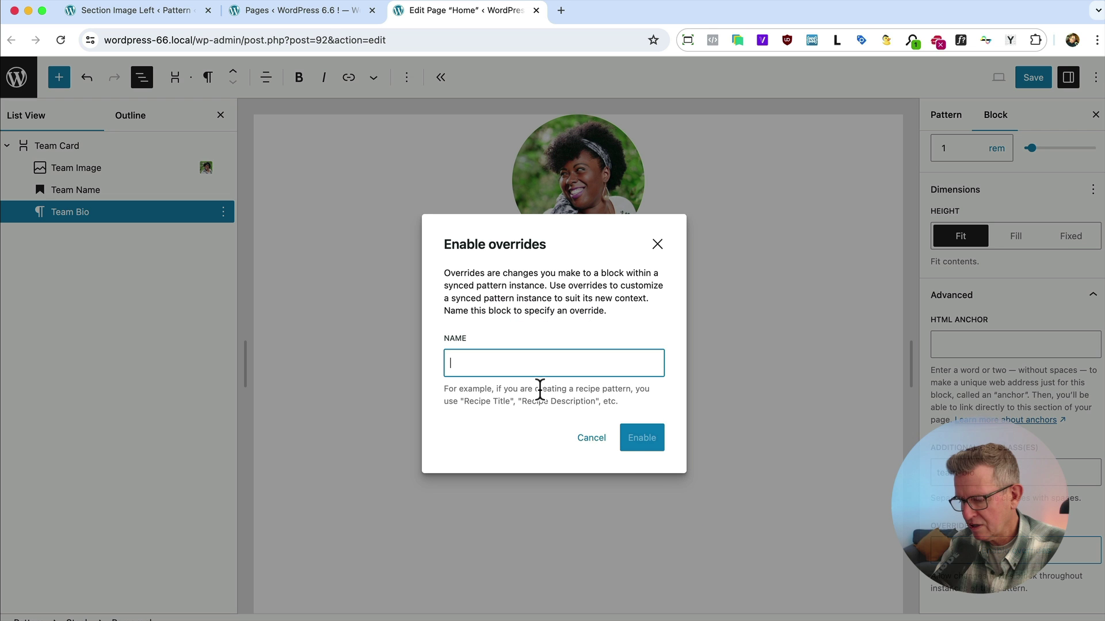
text(Team Bio)
click(642, 437)
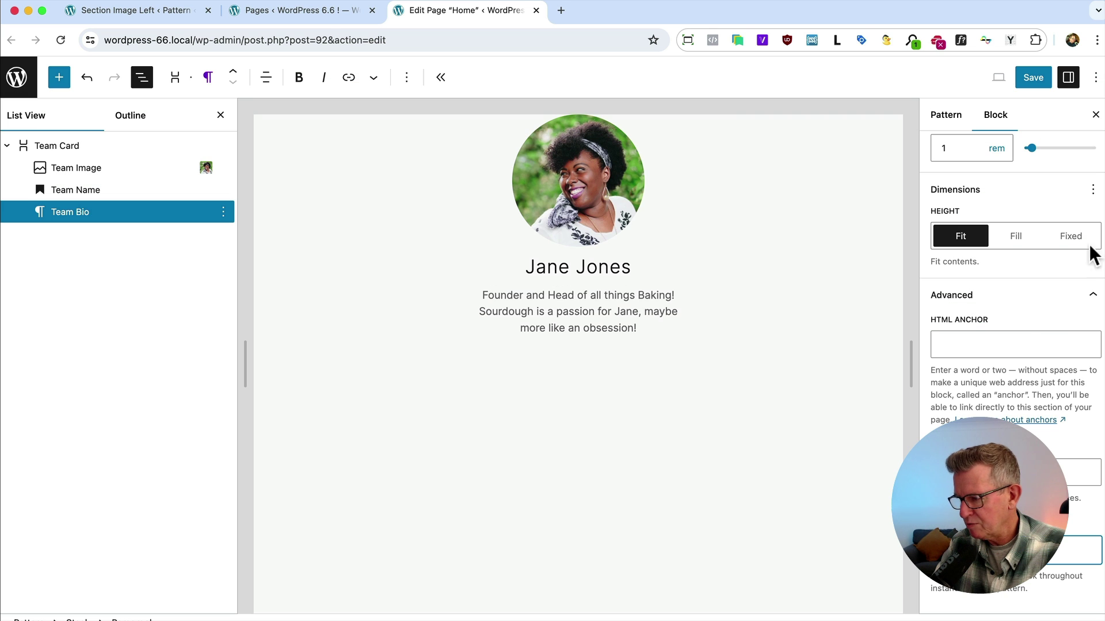
Step: Save the Team Card pattern and reopen the Home page in the editor
click(1030, 81)
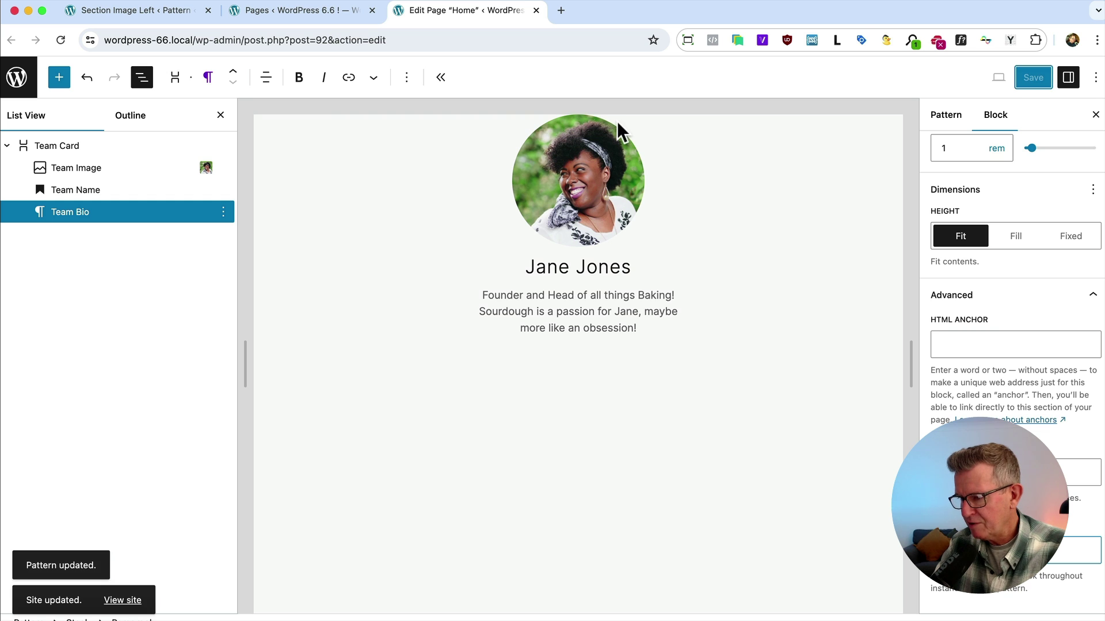
click(292, 17)
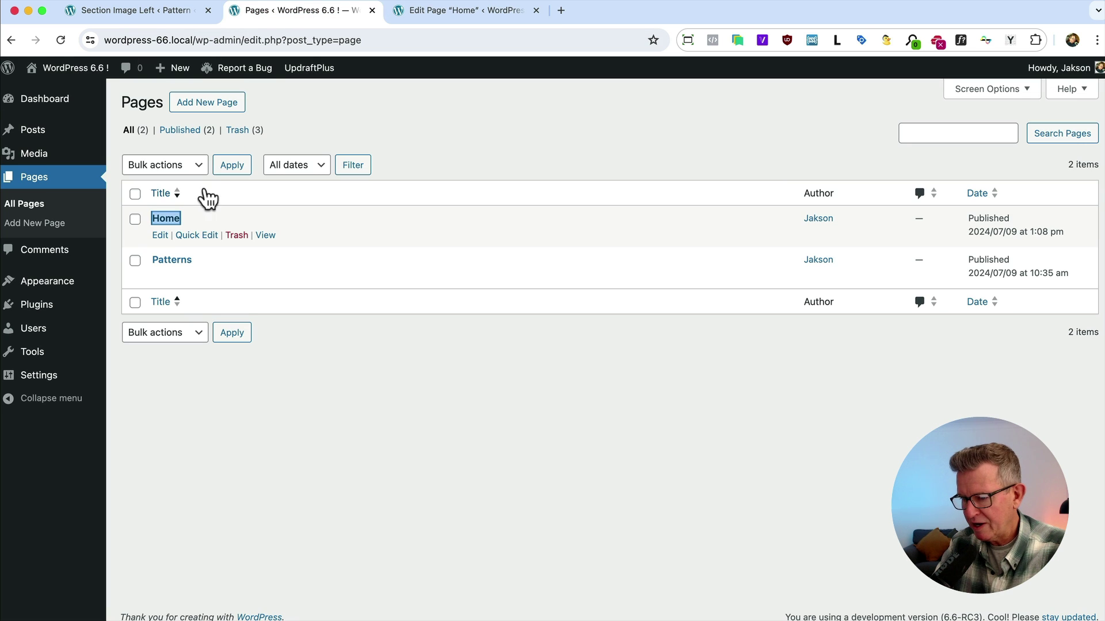
click(166, 220)
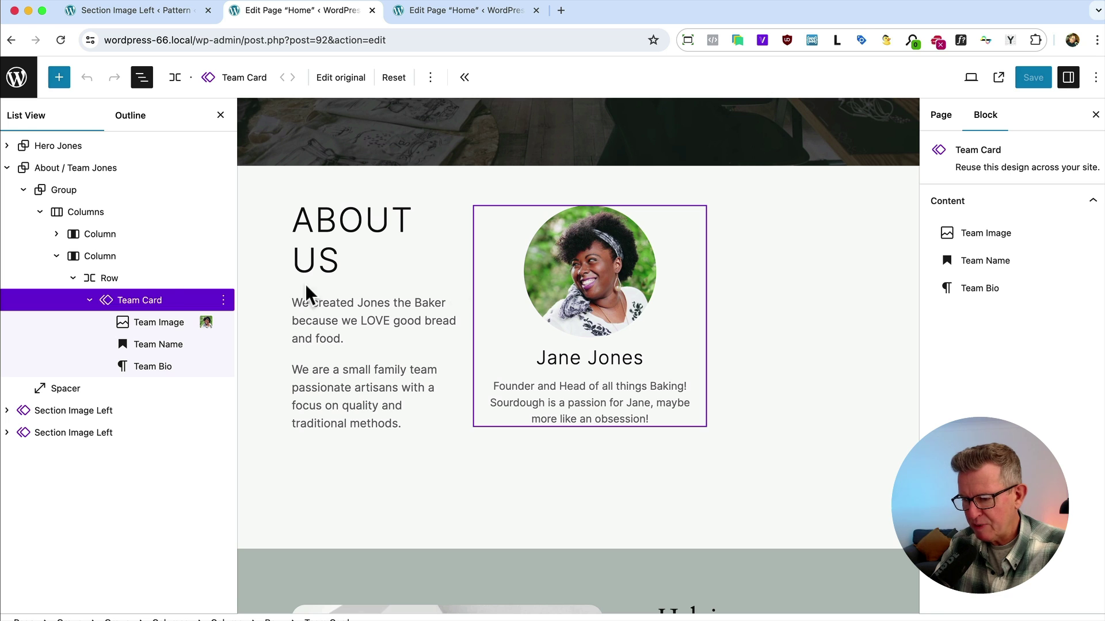
Step: Check the card's Team Image, Team Name, Team Bio and Jane Jones heading, then select the Team Card
click(144, 323)
click(143, 344)
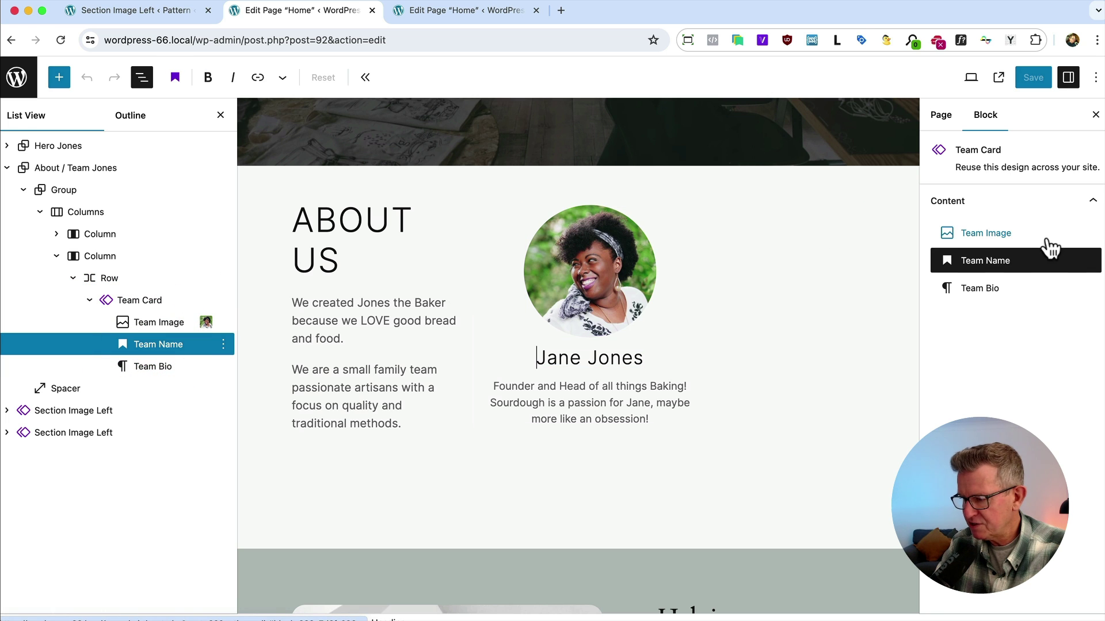
click(995, 288)
click(985, 245)
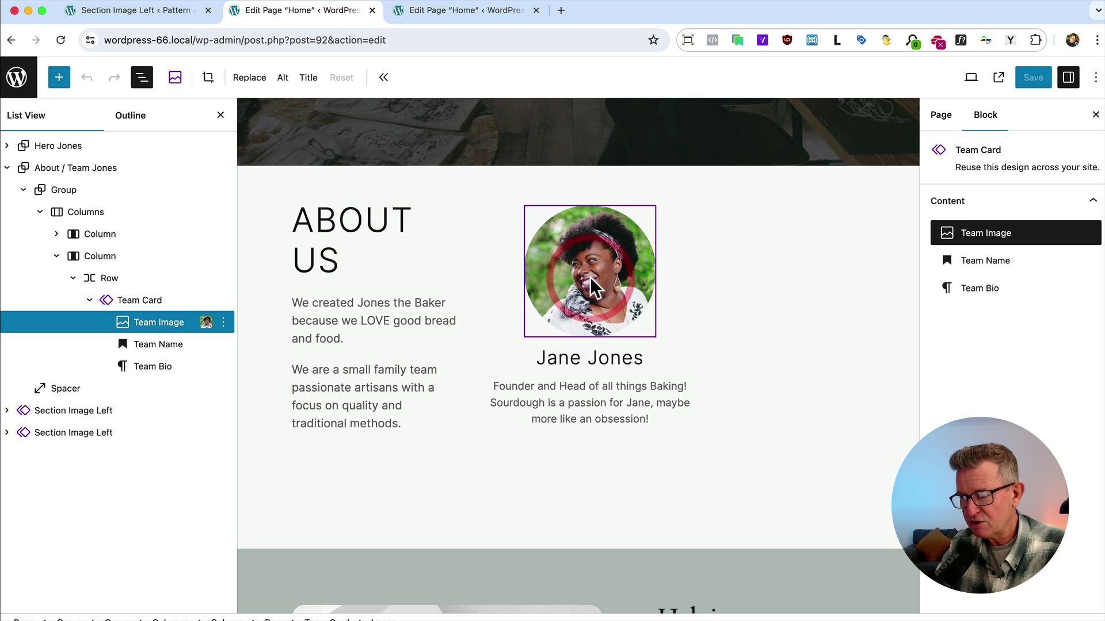
click(583, 355)
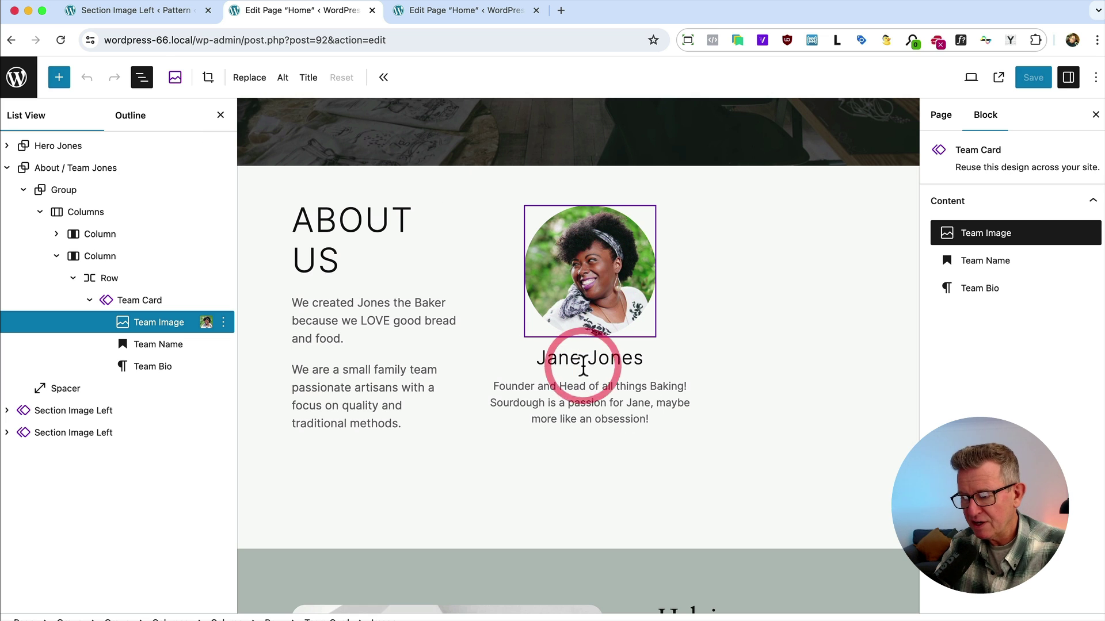
click(136, 292)
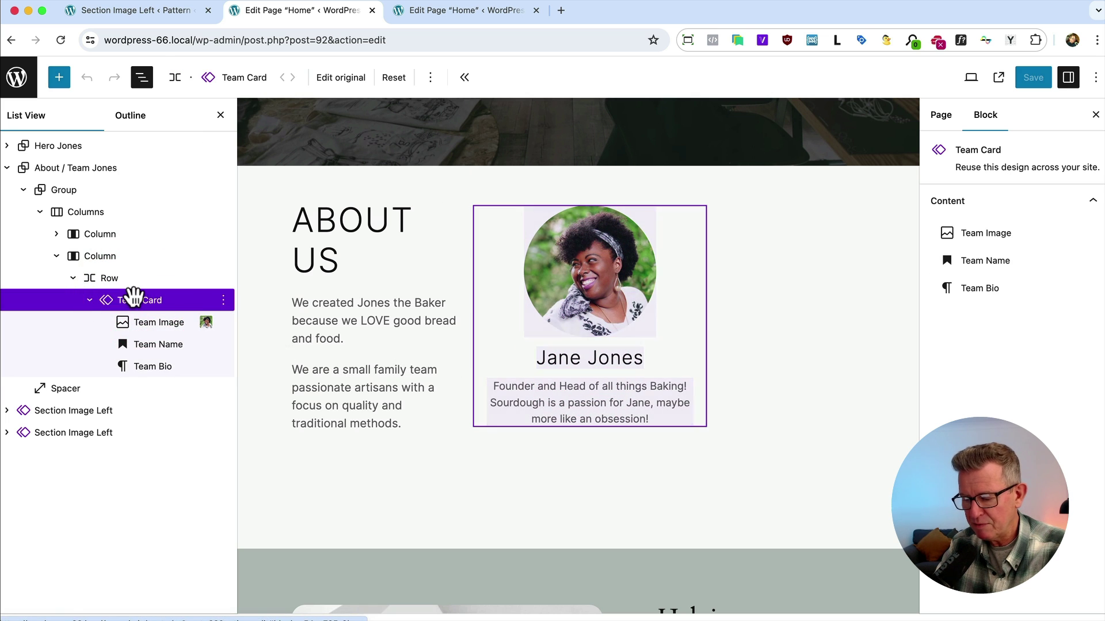
Step: Duplicate the Team Card and give the second card the Matt-Smith photo
key(super+shift+d)
click(249, 77)
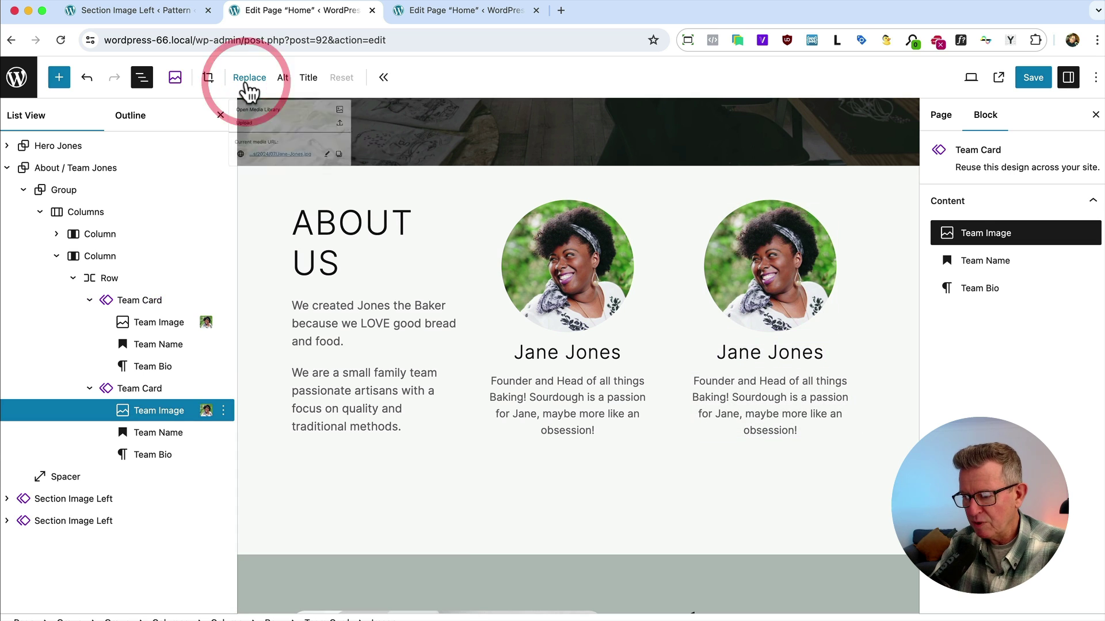
click(288, 133)
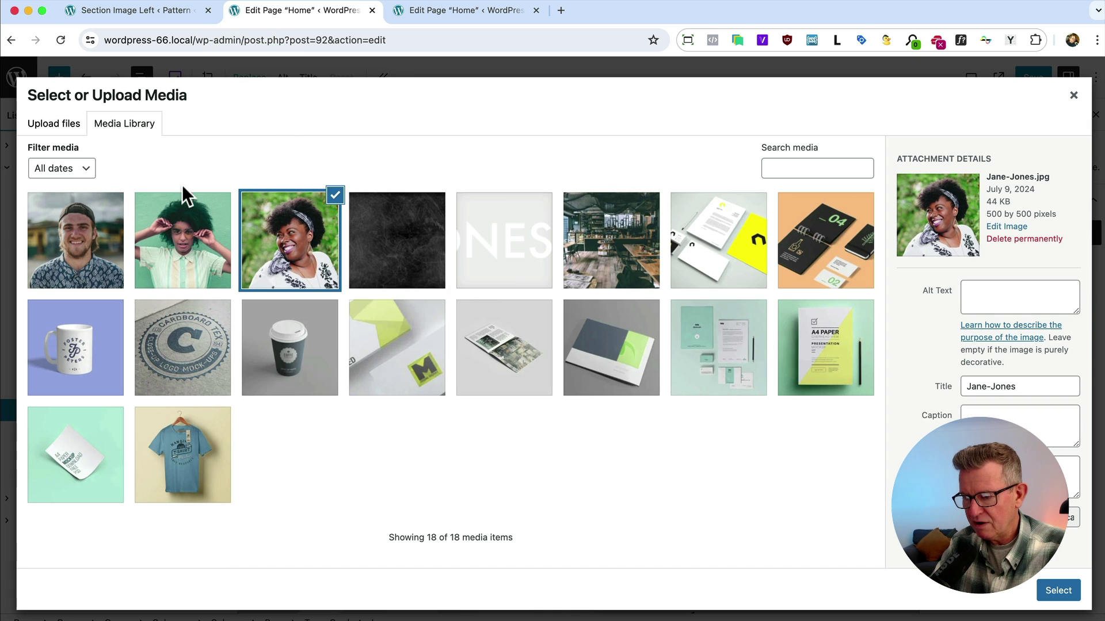
click(92, 248)
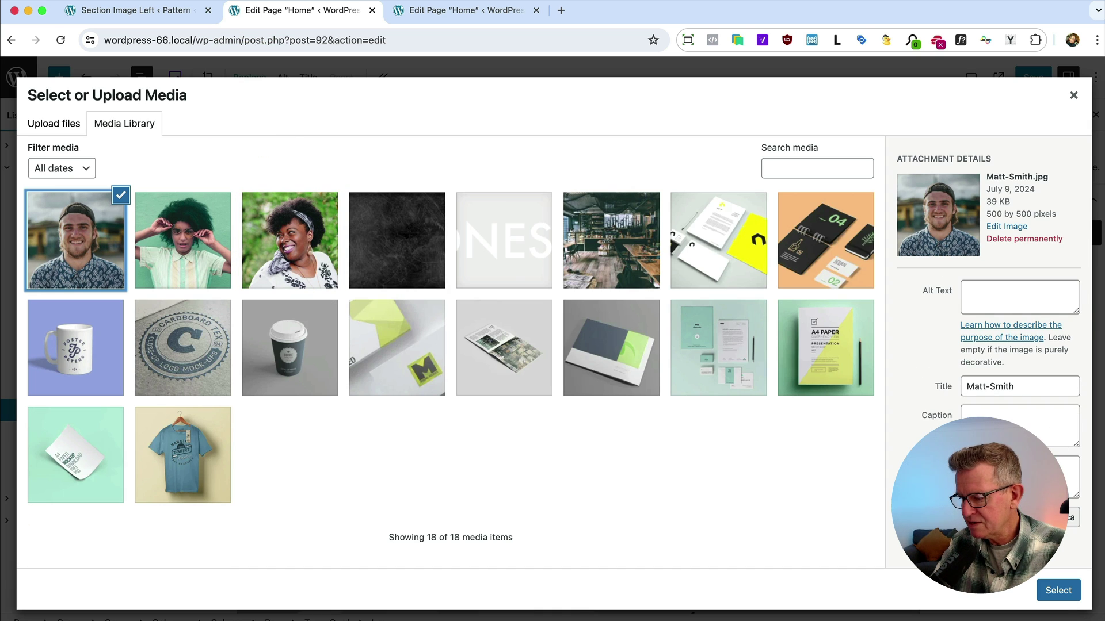
click(1063, 594)
triple_click(765, 359)
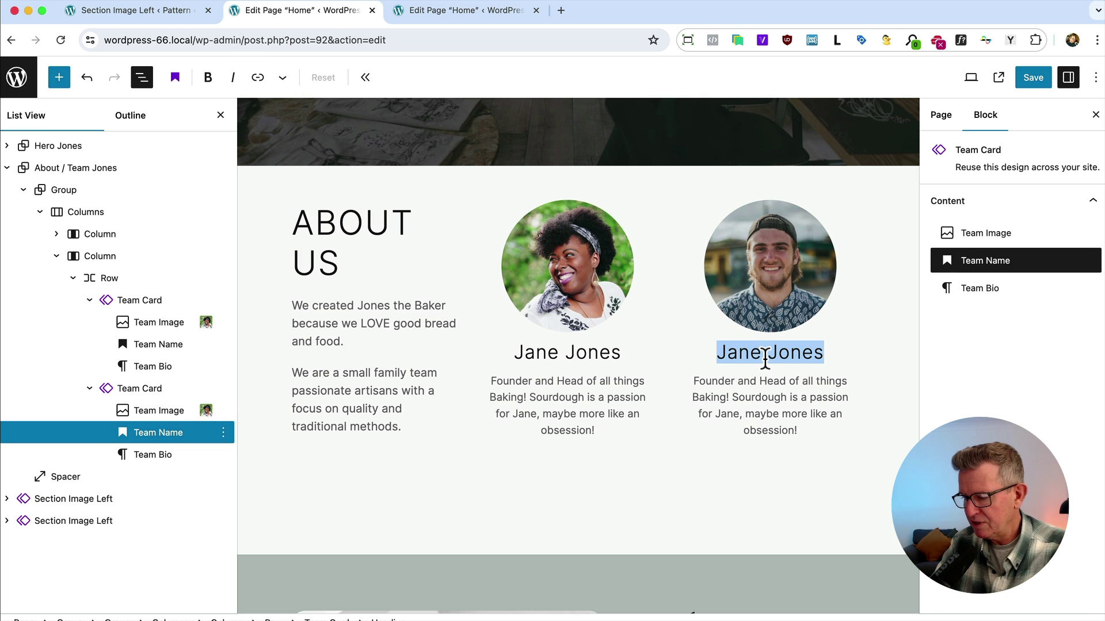
text(Mat)
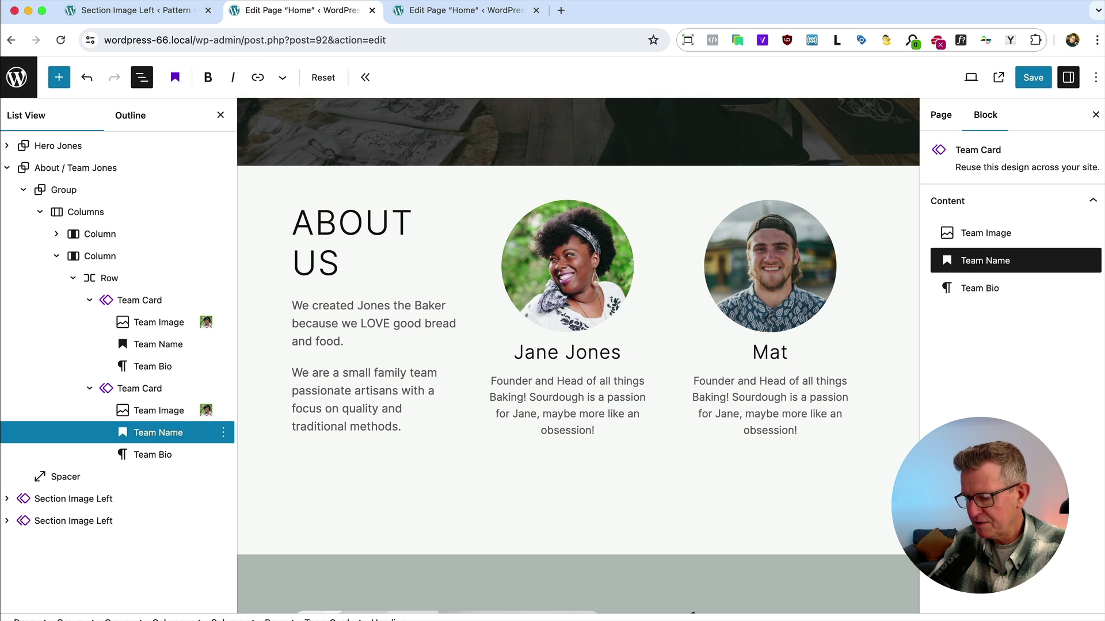
text(t Smith)
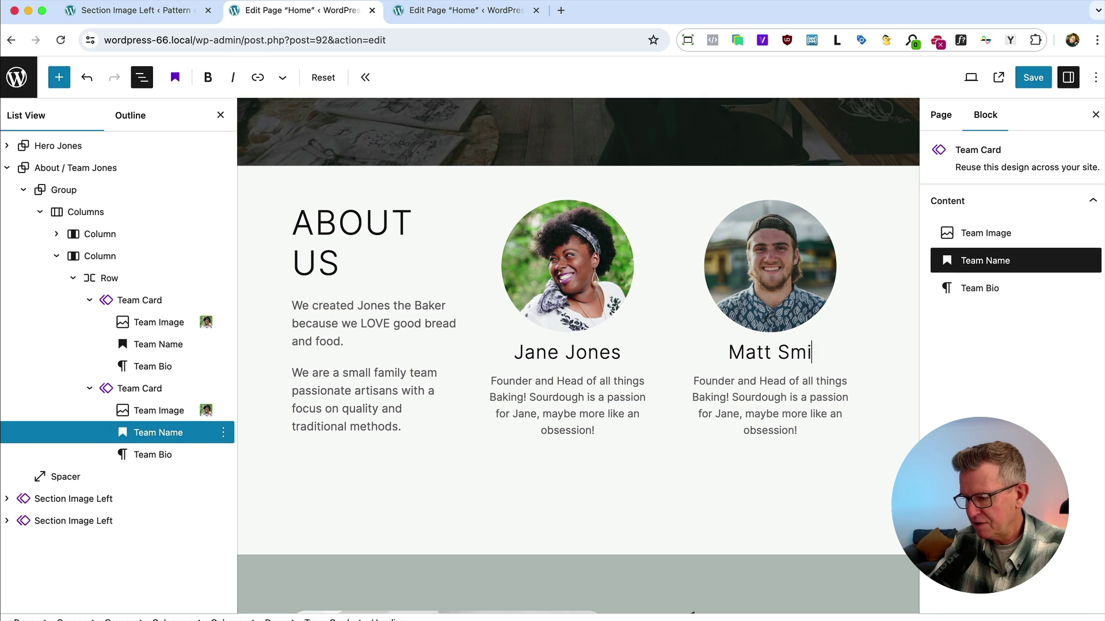
click(710, 380)
text(Co-)
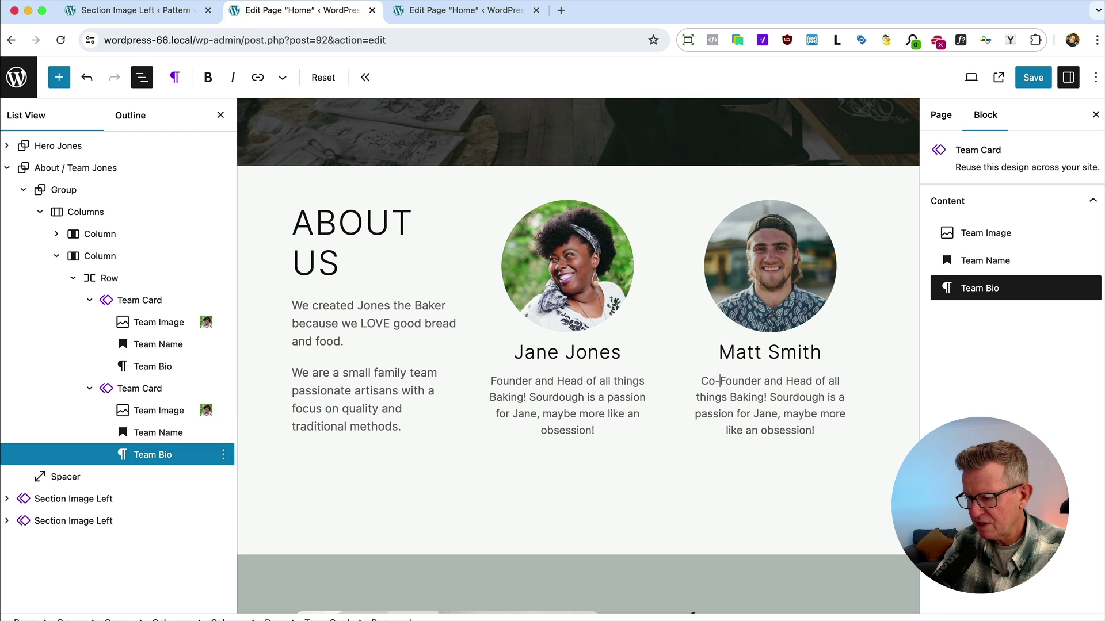
click(688, 492)
click(1033, 77)
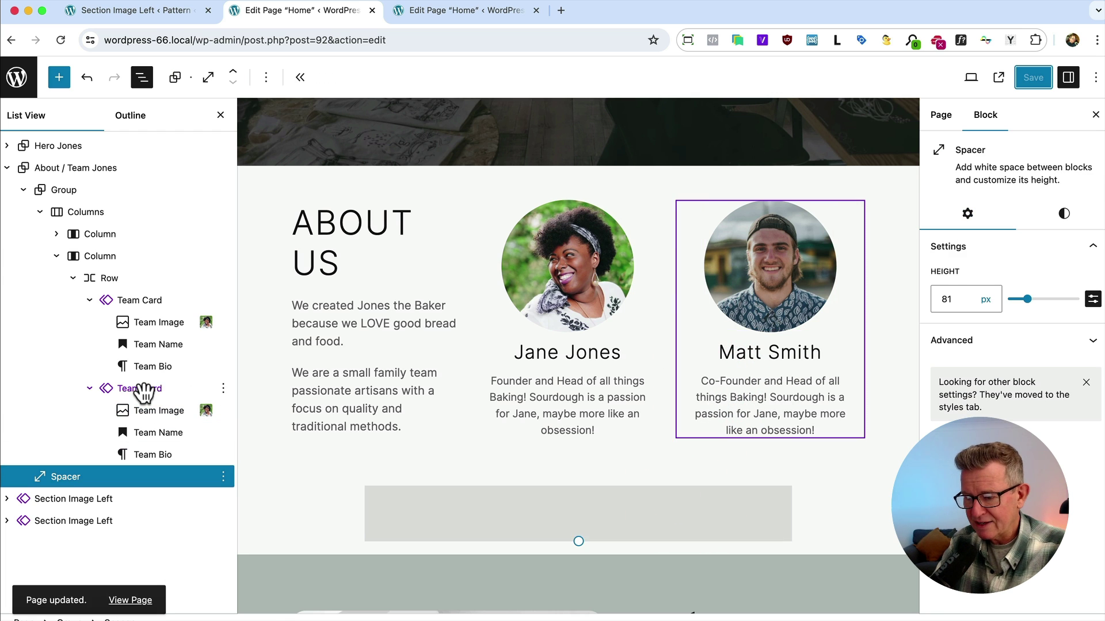
Step: Duplicate the second Team Card to make a third card
click(144, 388)
key(super+shift+d)
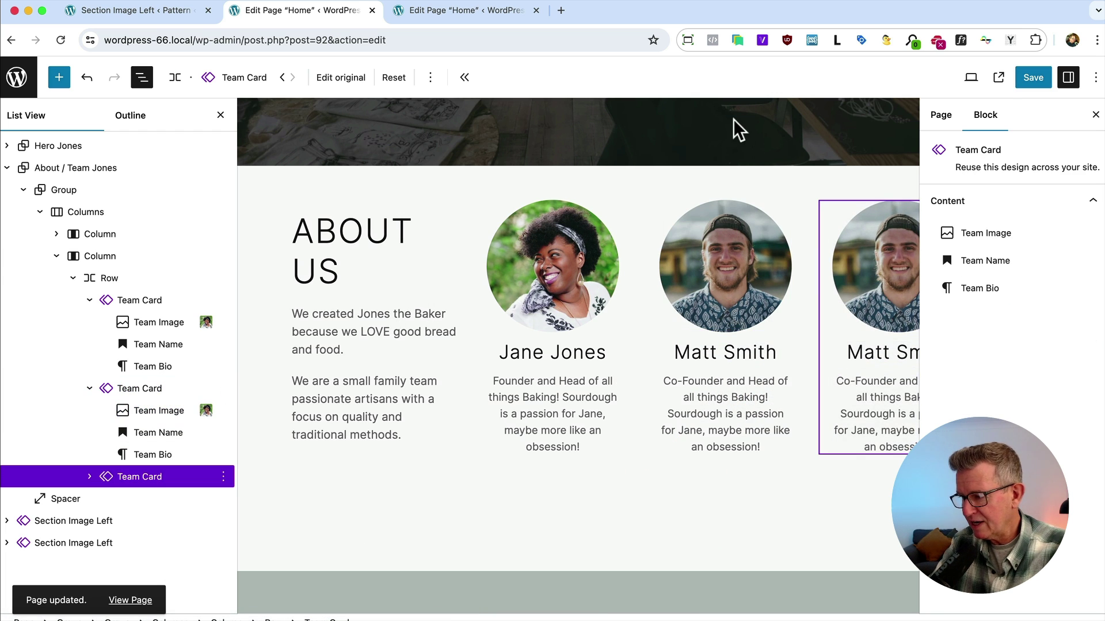
click(1067, 81)
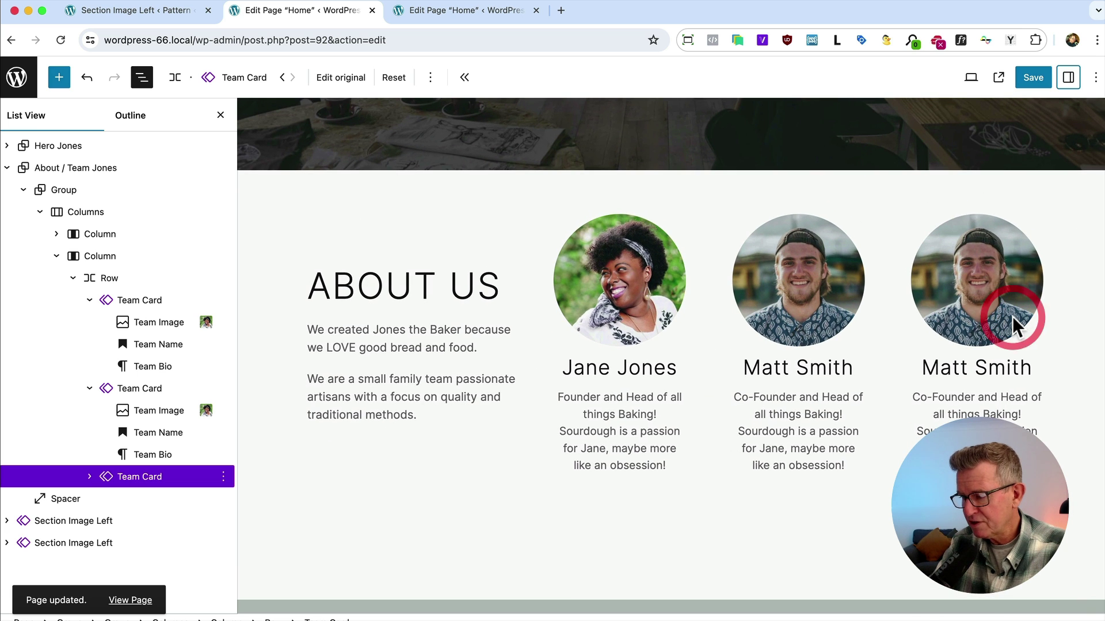
click(1013, 317)
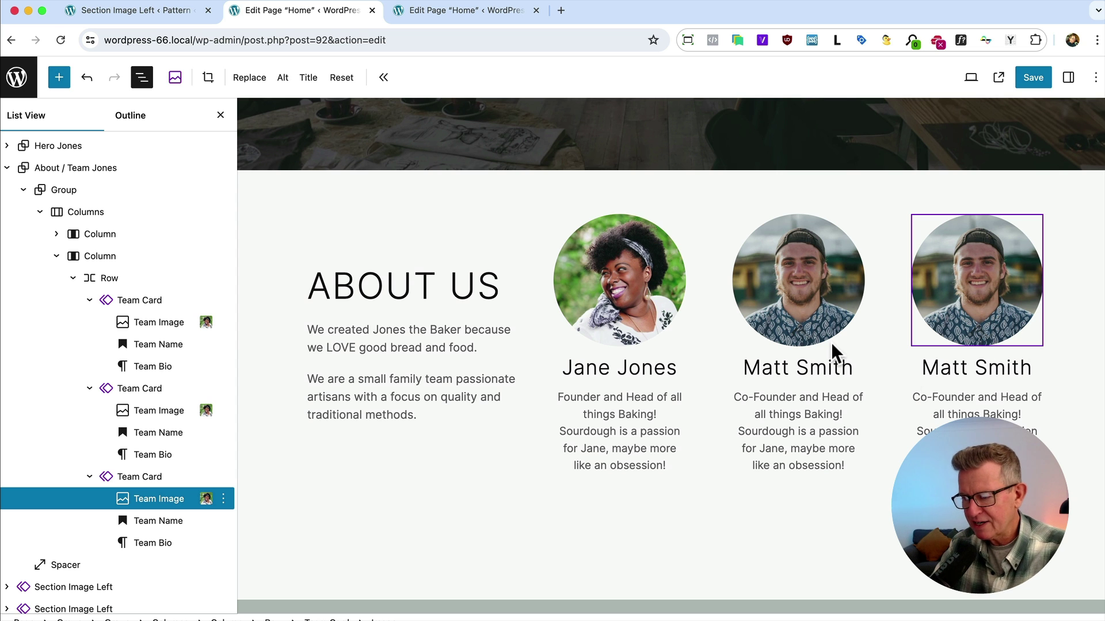
scroll(831, 343, up, 10)
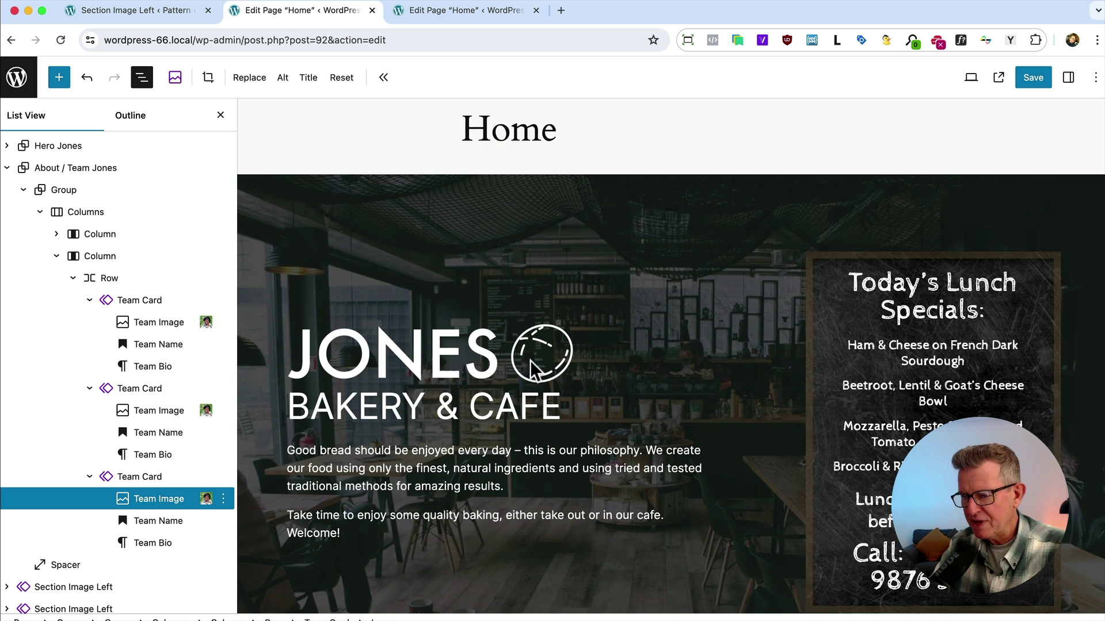
Step: Create a synced pattern 'Hero Jones' in the Demo category from the Hero Jones List View row
click(51, 168)
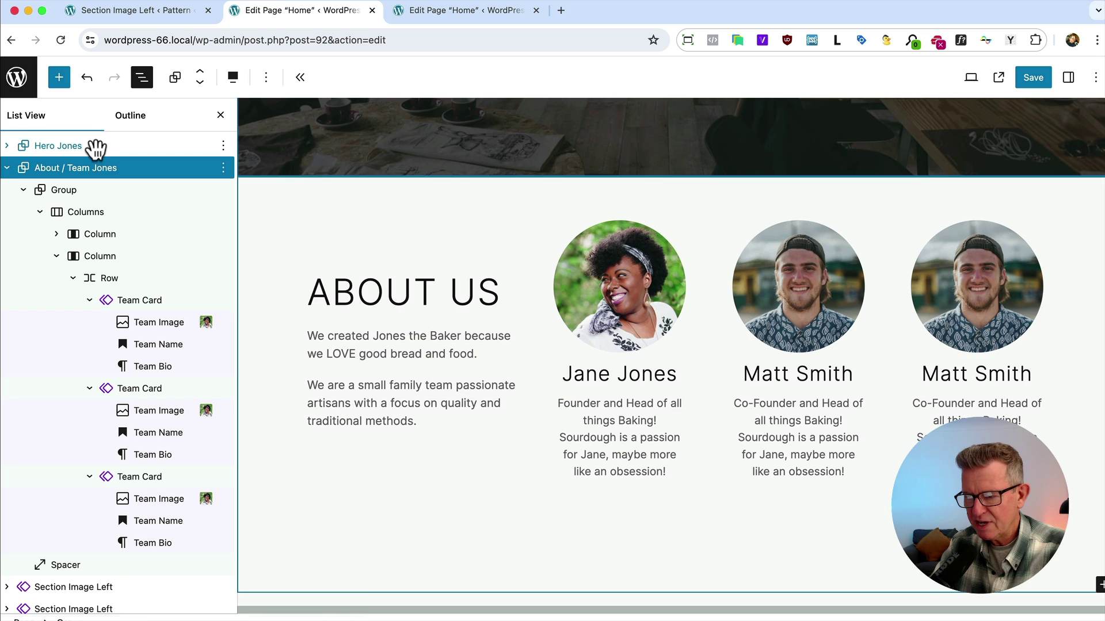
click(92, 147)
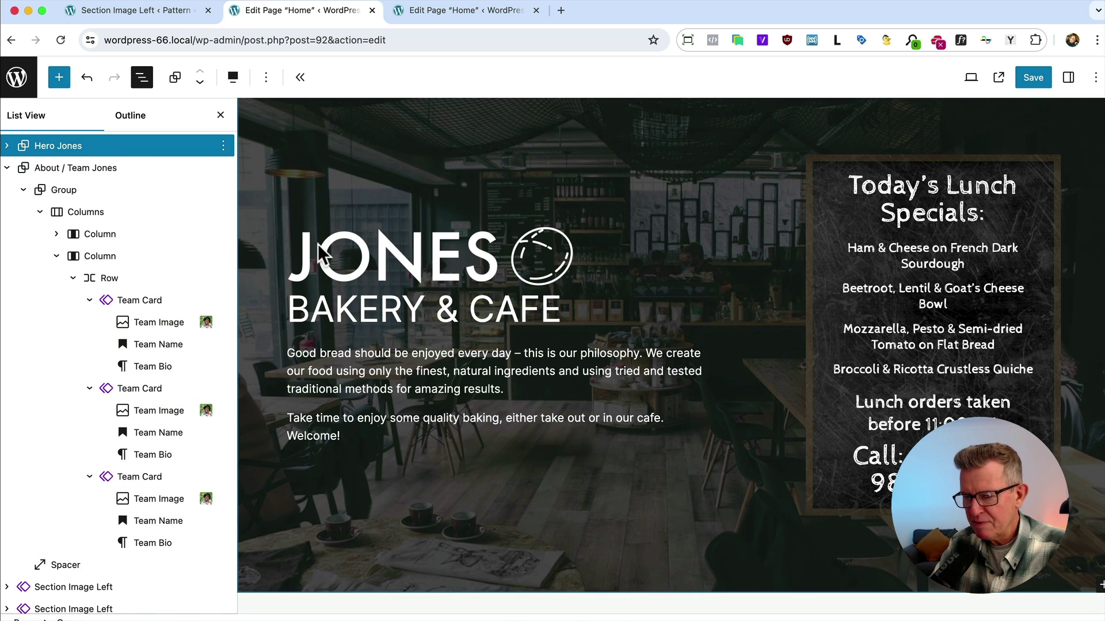
right_click(84, 153)
click(127, 454)
text(Hero Jones)
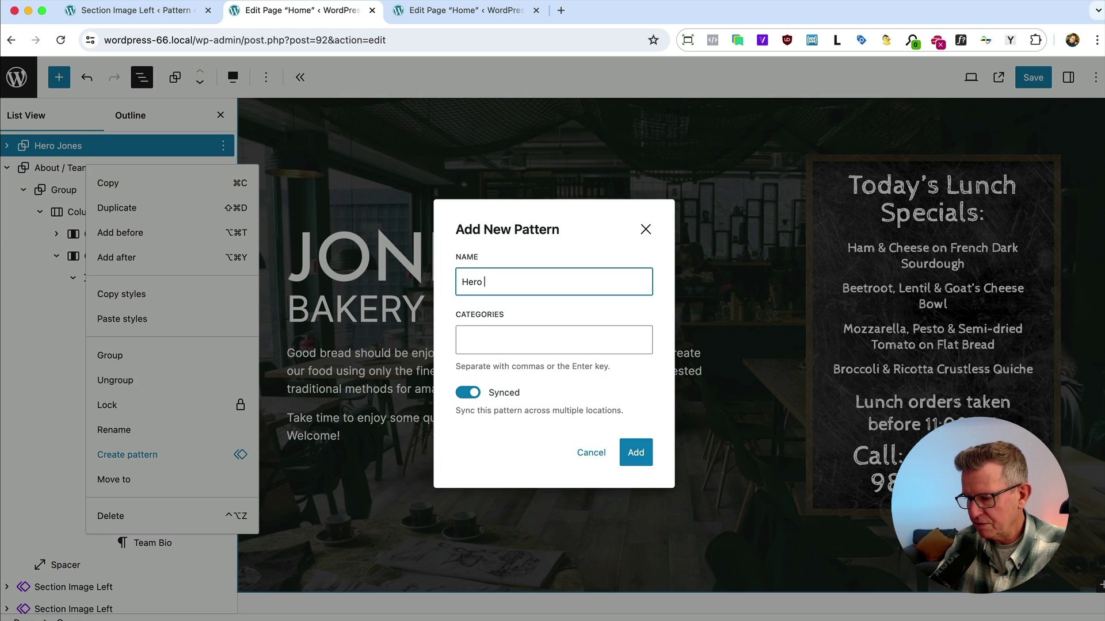
click(516, 340)
text(de)
click(492, 371)
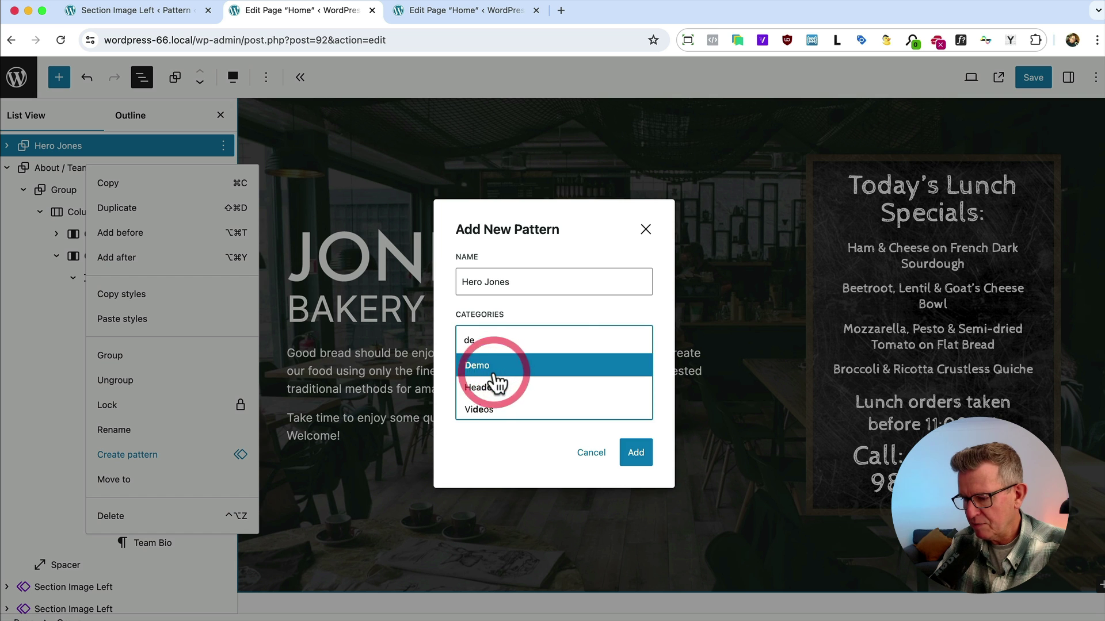
click(636, 454)
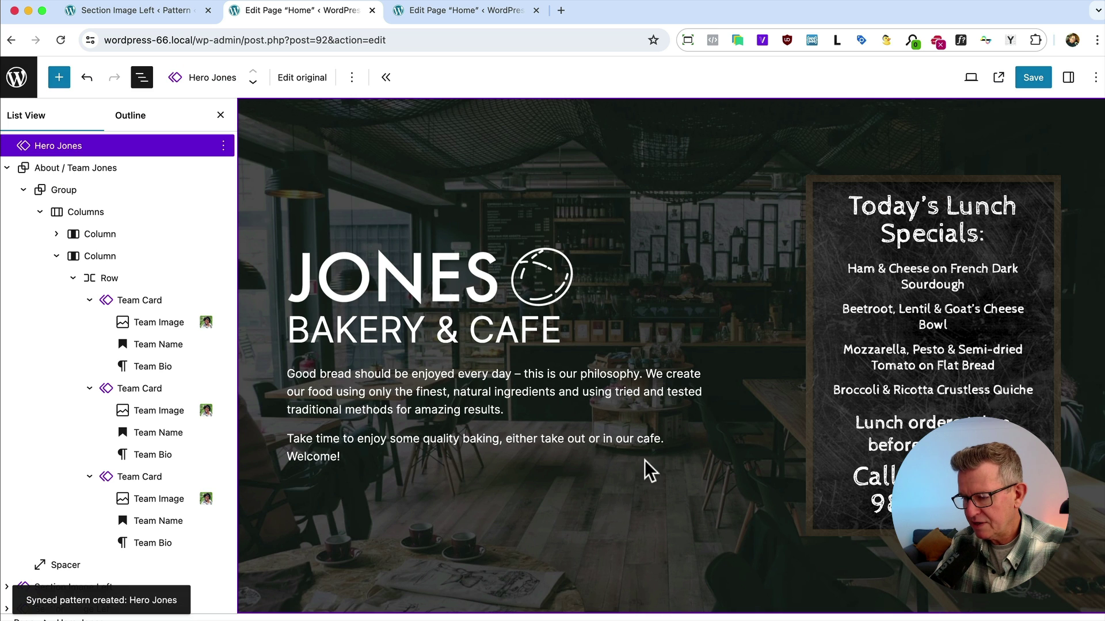
Step: In the original Hero Jones pattern, enable overrides on the first lunch-special paragraph, named Special 2
click(302, 80)
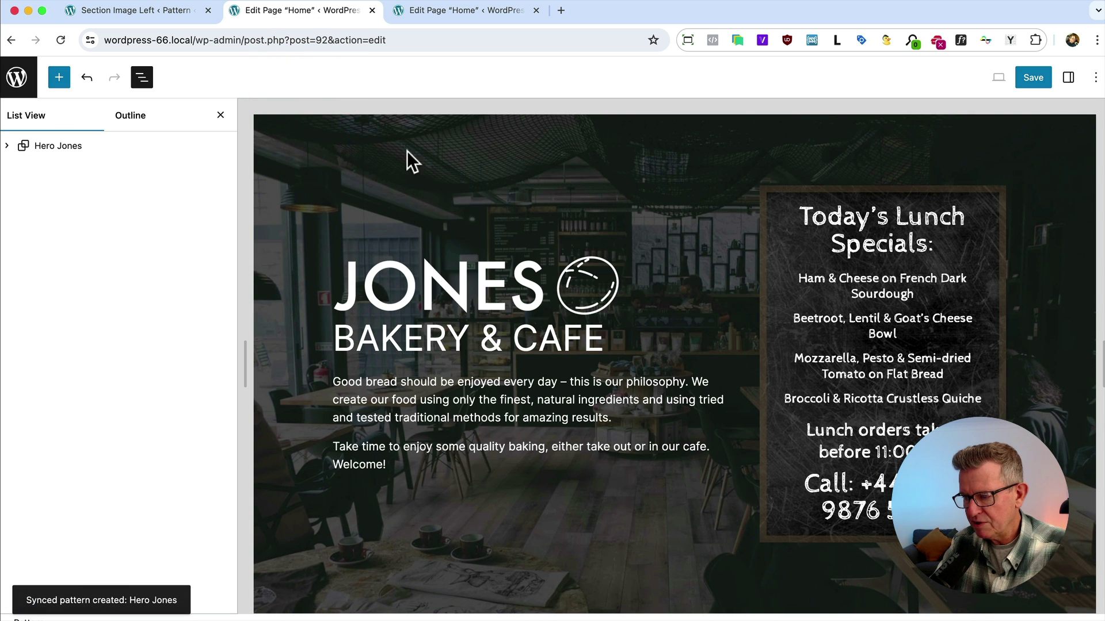
click(795, 321)
click(174, 363)
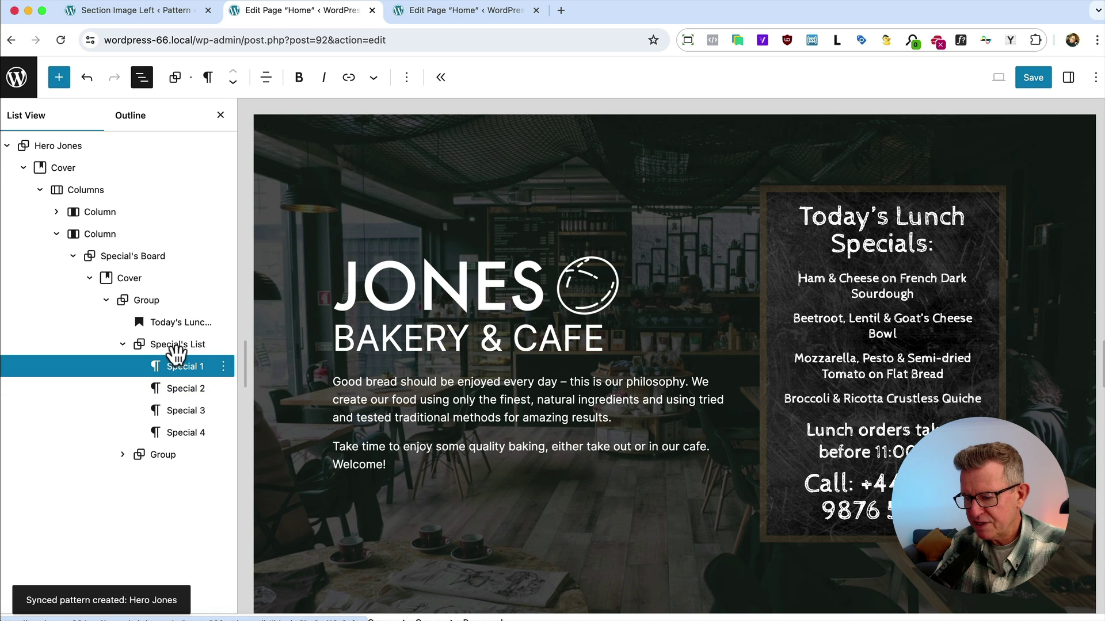
click(1068, 77)
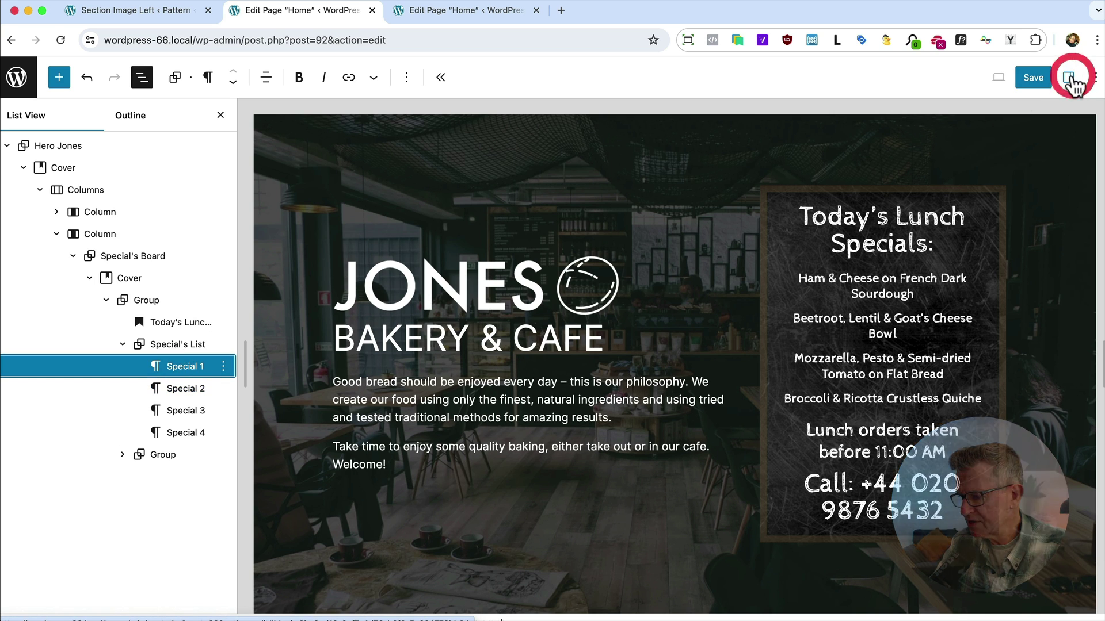
scroll(1017, 405, down, 1)
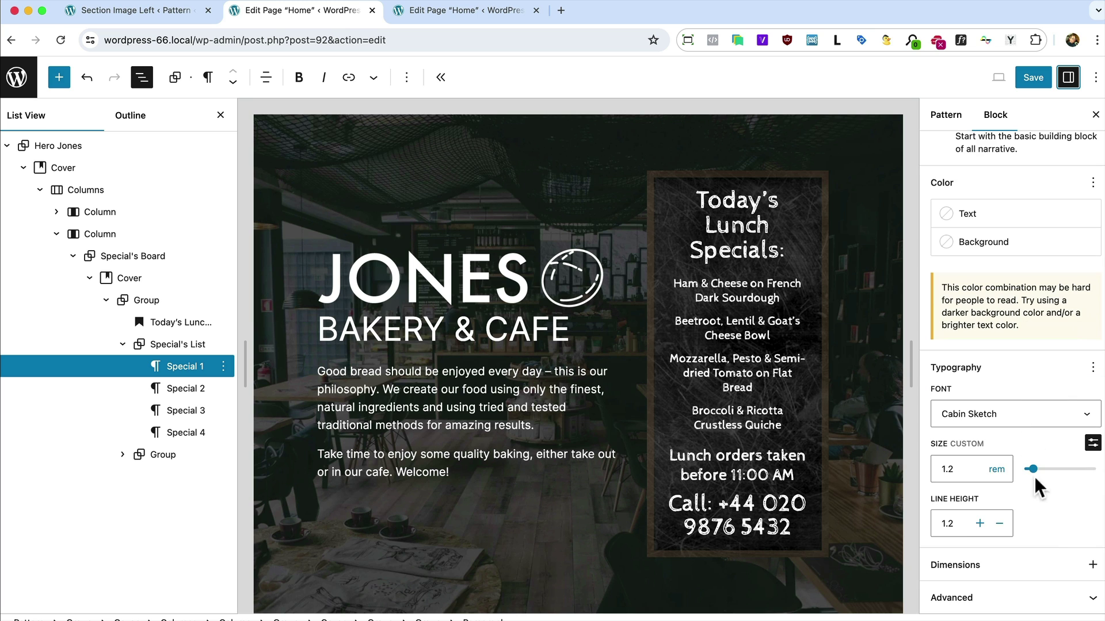
click(982, 597)
scroll(983, 480, down, 5)
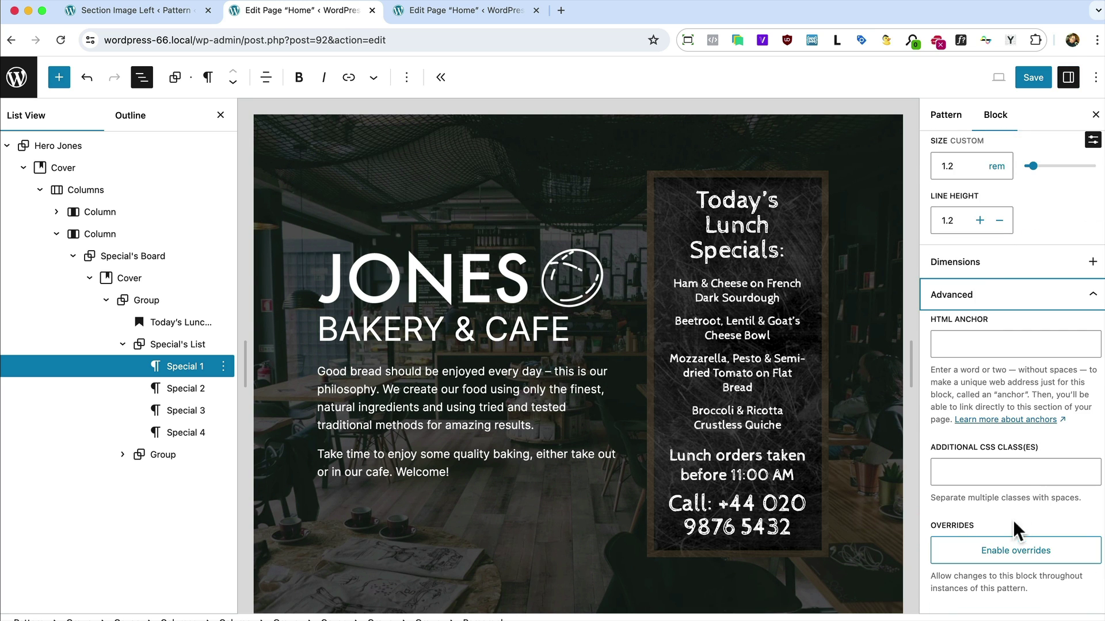
click(1014, 551)
text(Special 1)
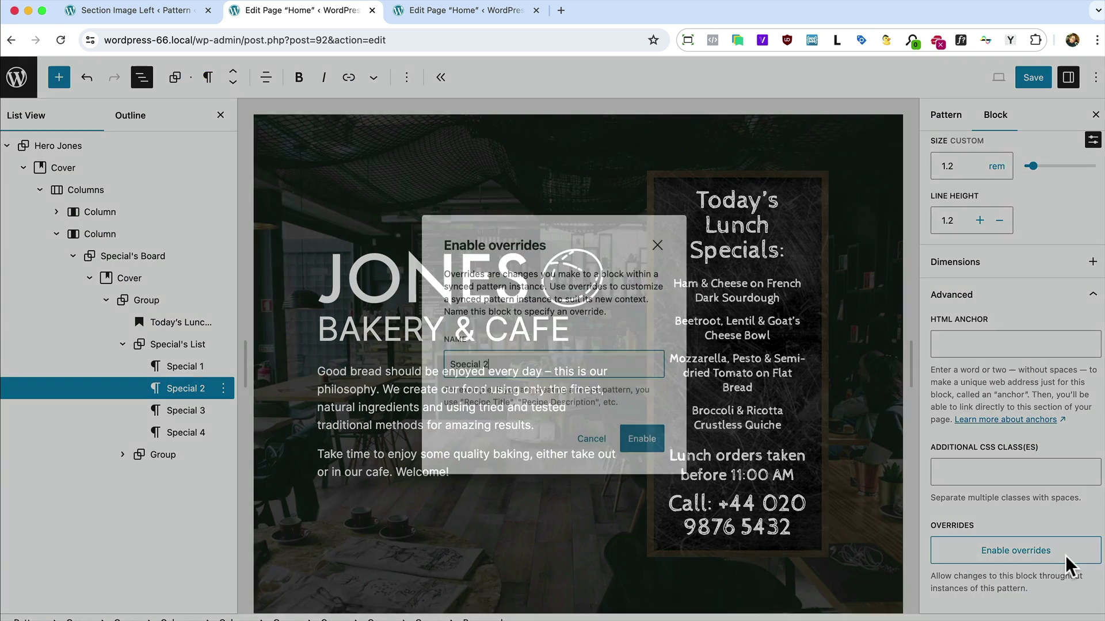
text(2)
key(Return)
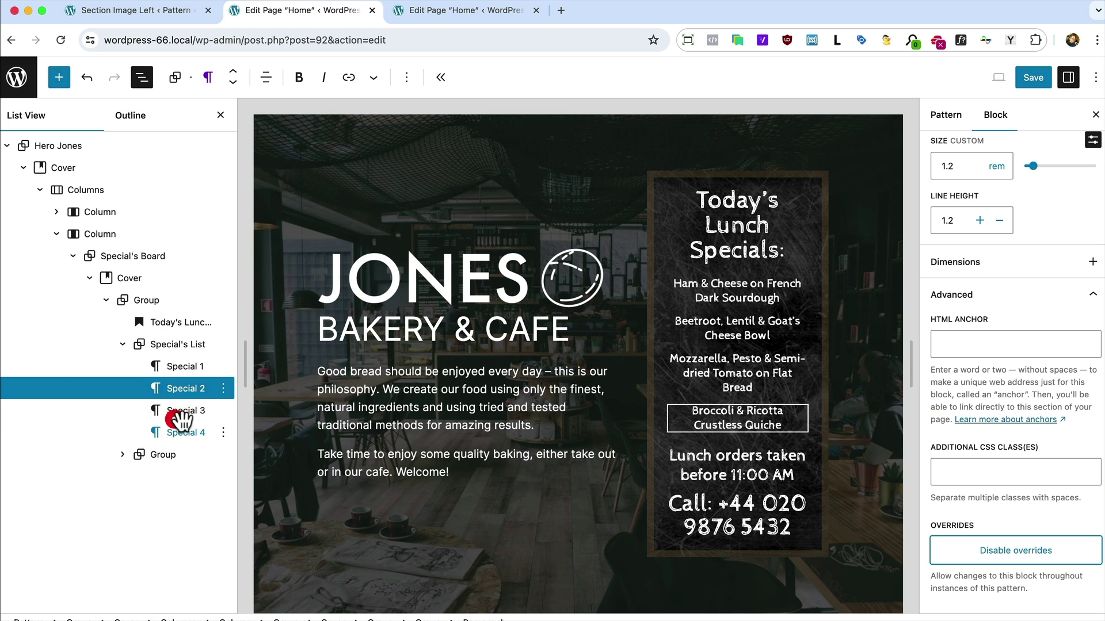
Step: Enable overrides on the Special 3 and Special 4 paragraphs and save the pattern
click(176, 410)
click(978, 549)
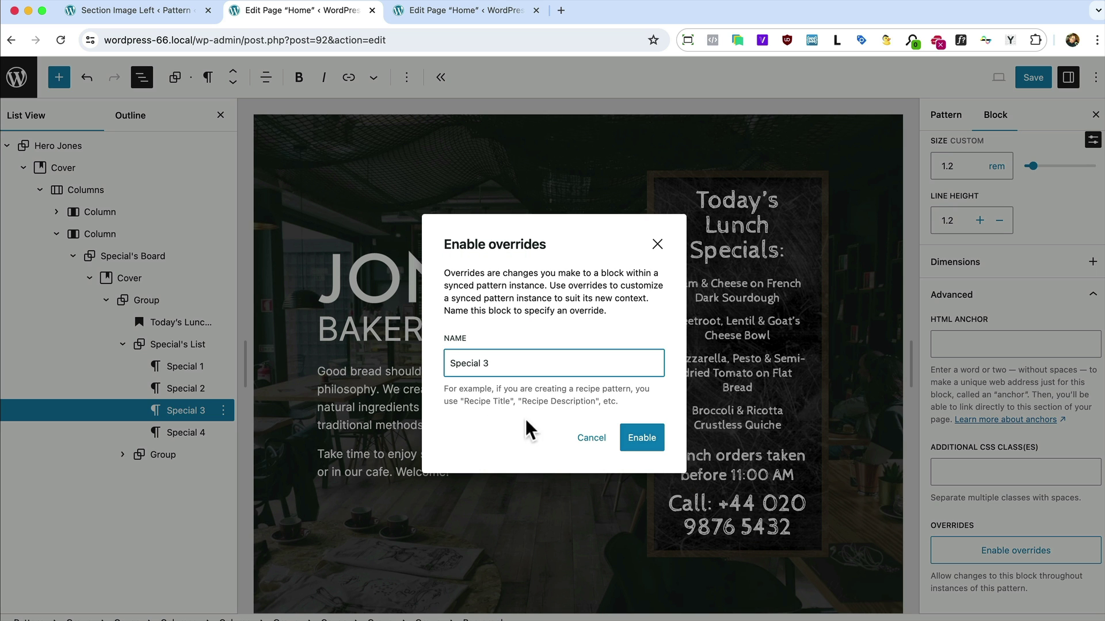
click(630, 438)
click(219, 433)
click(1021, 553)
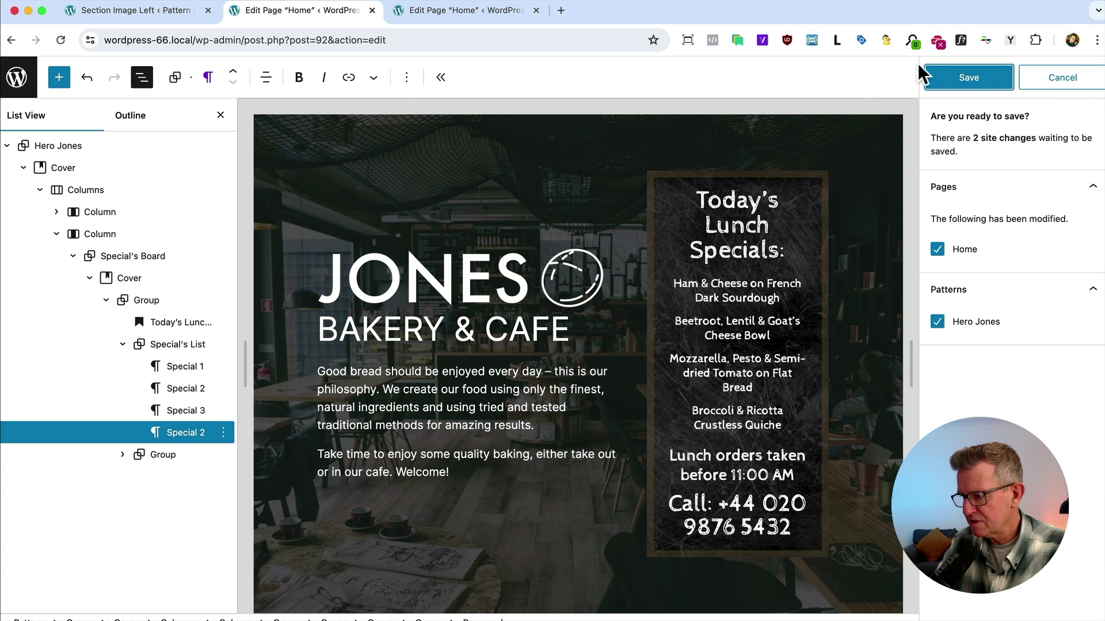
click(964, 76)
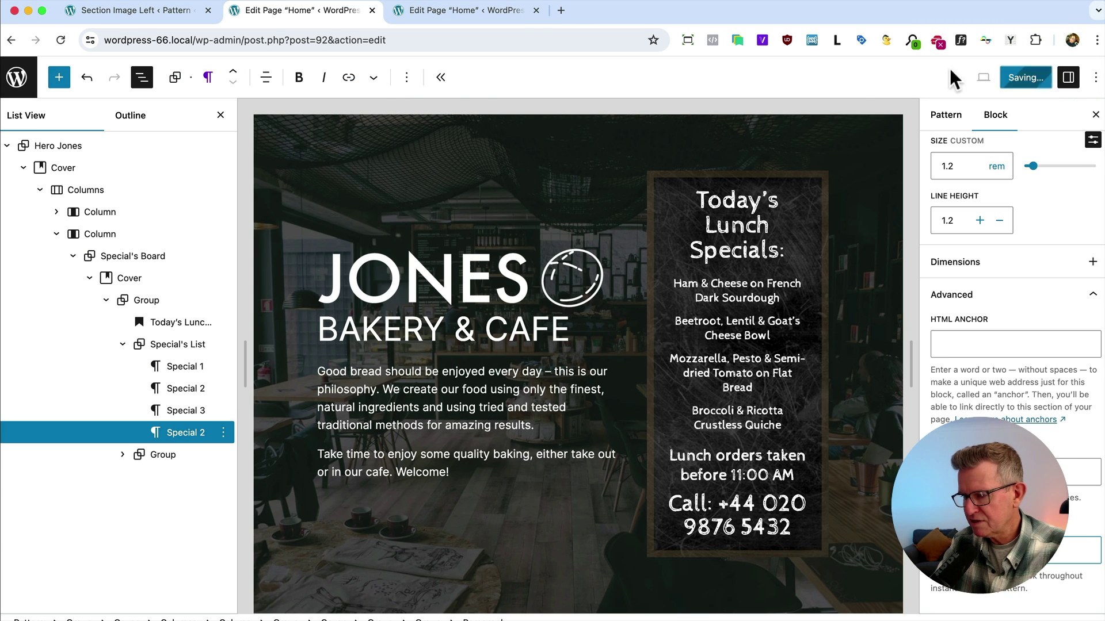
Step: Open the Home page and select the Broccoli & Ricotta special inside Hero Jones
click(17, 80)
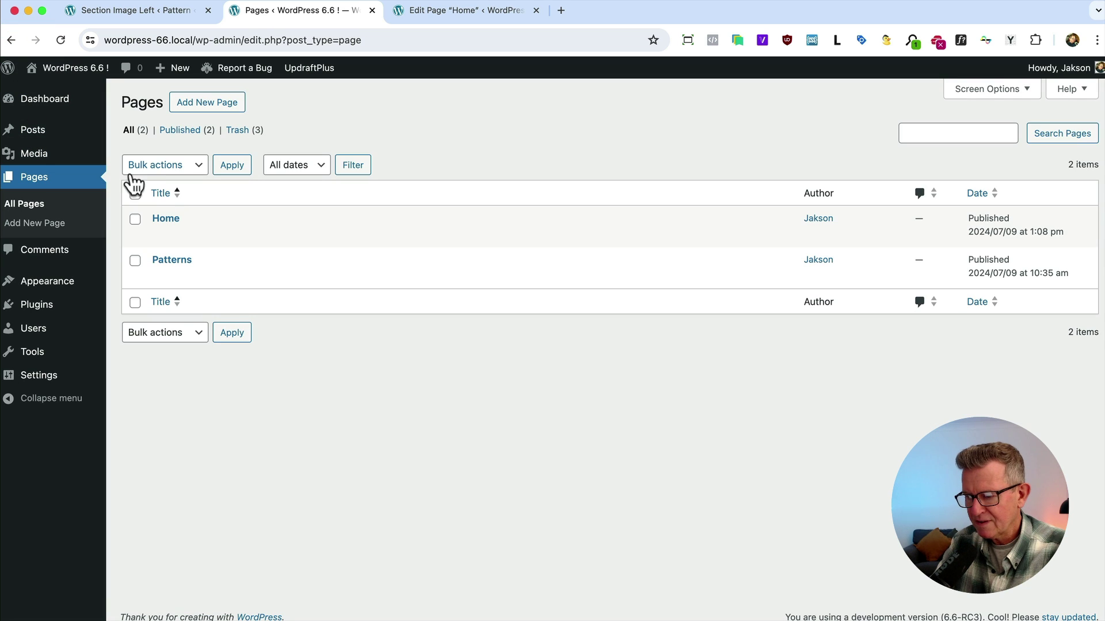
click(164, 219)
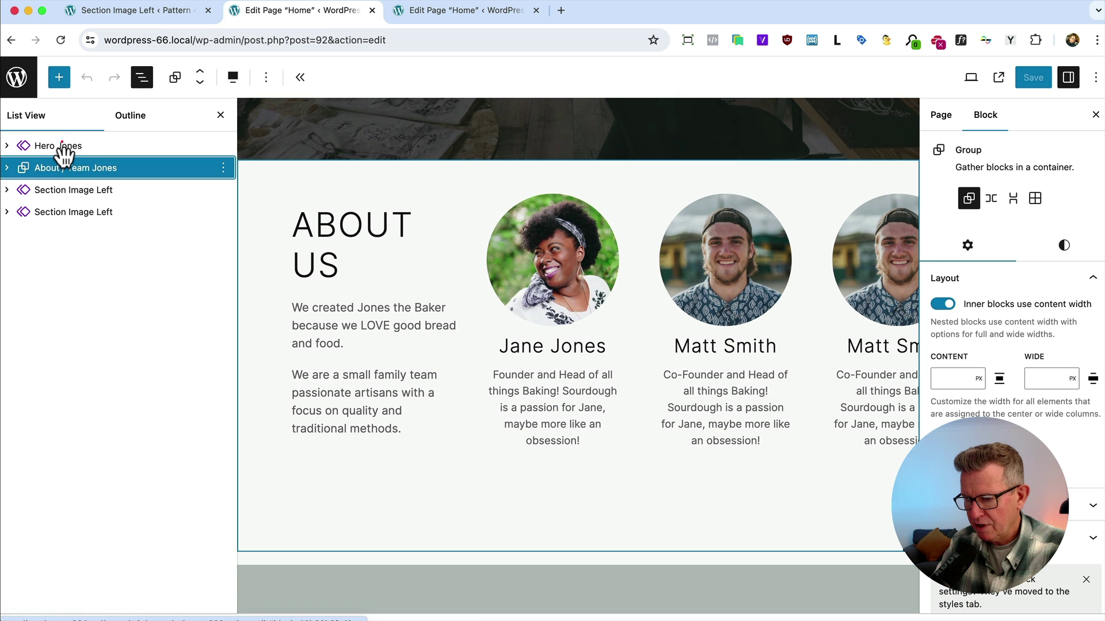
click(61, 146)
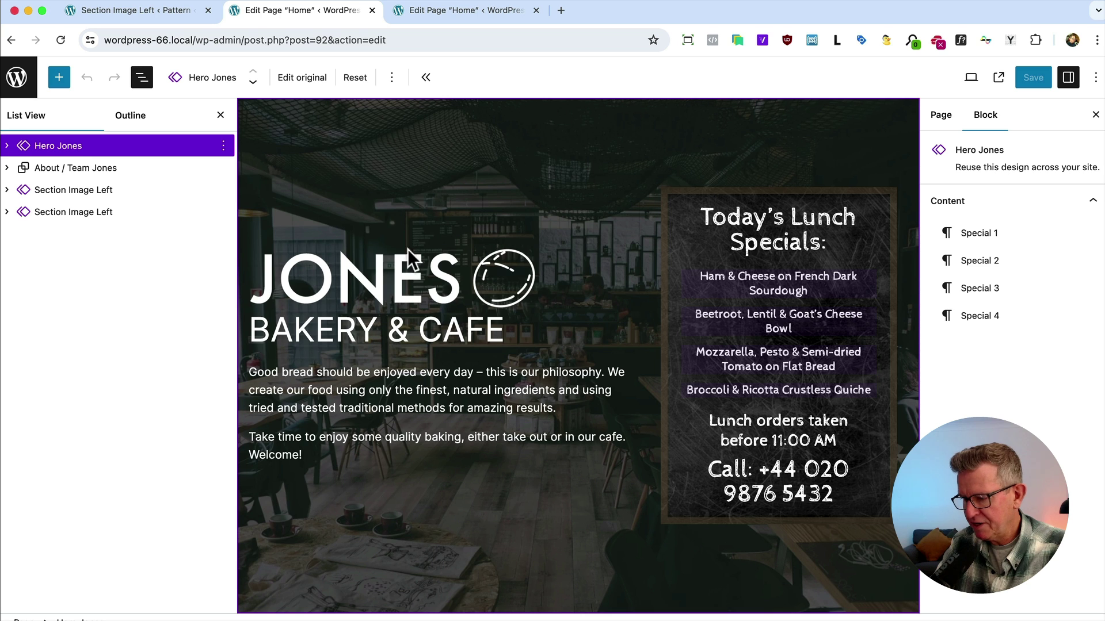
click(769, 288)
click(740, 377)
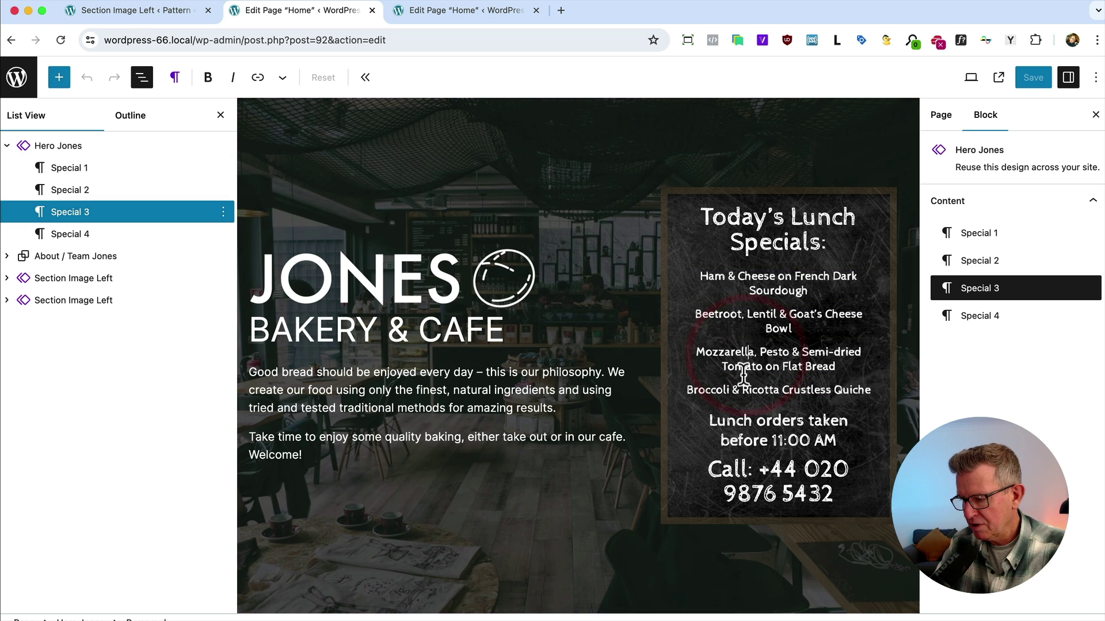
Step: Replace the quiche special with "Jakson's Pizza !" and save the Home page
double_click(742, 389)
triple_click(743, 390)
key(BackSpace)
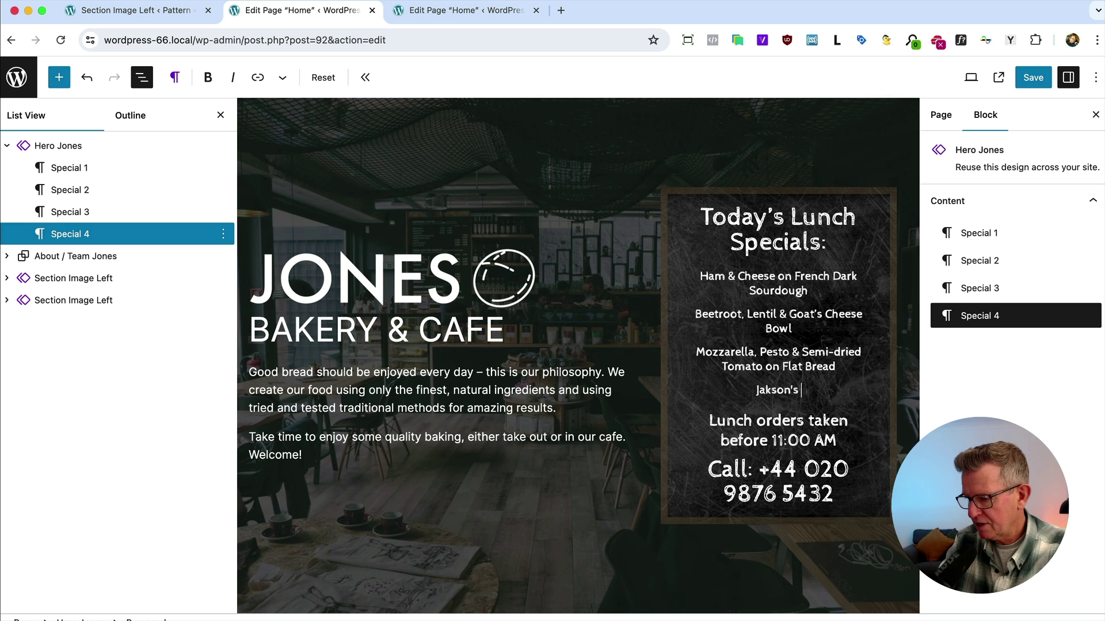
text(Jakson's Pi)
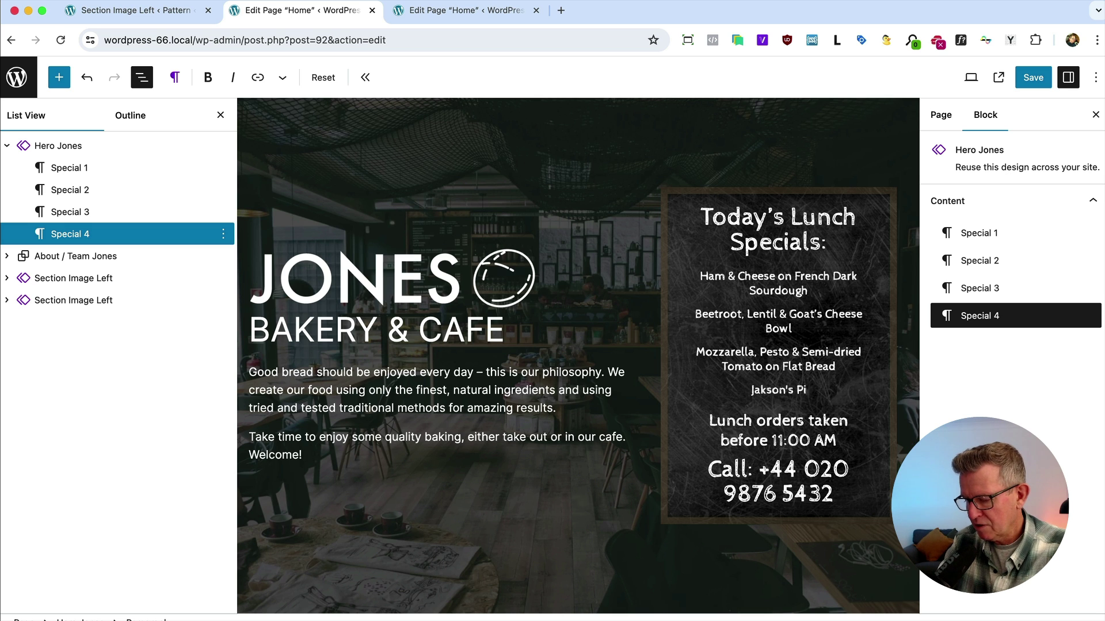
text(zza !)
key(ctrl+s)
key(super+Tab)
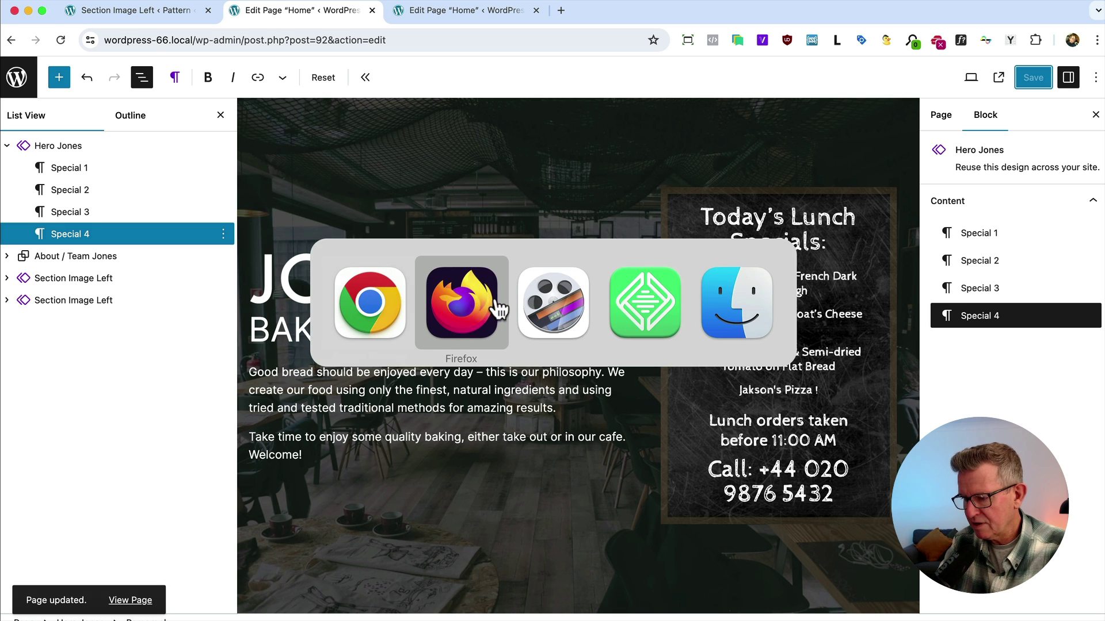
Step: Reload the live Home page in Firefox to check the lunch specials
click(446, 292)
key(super+r)
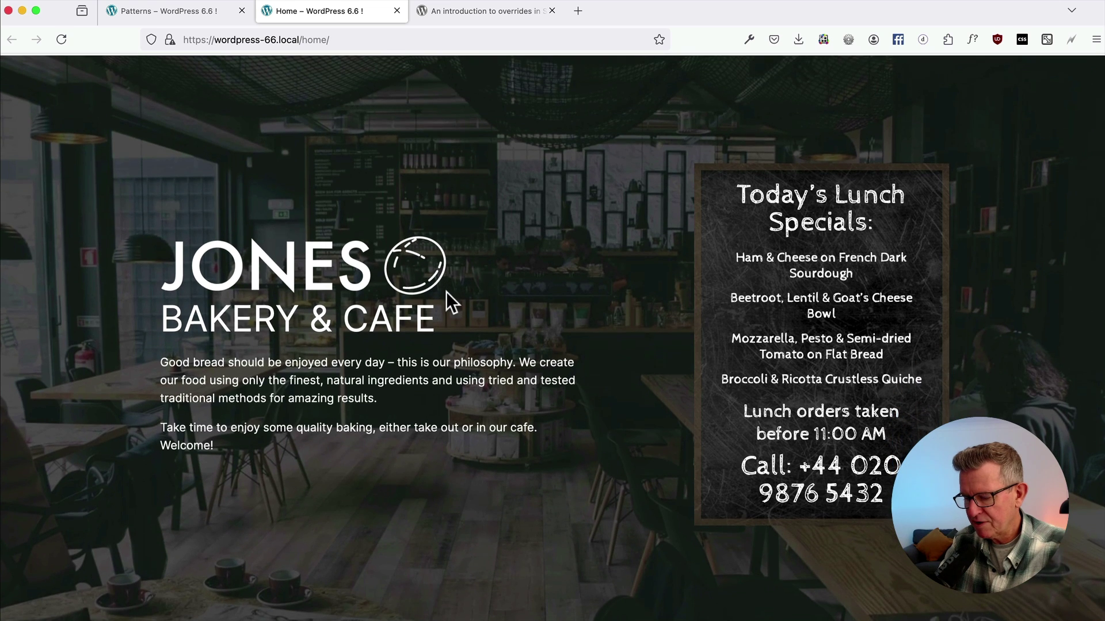